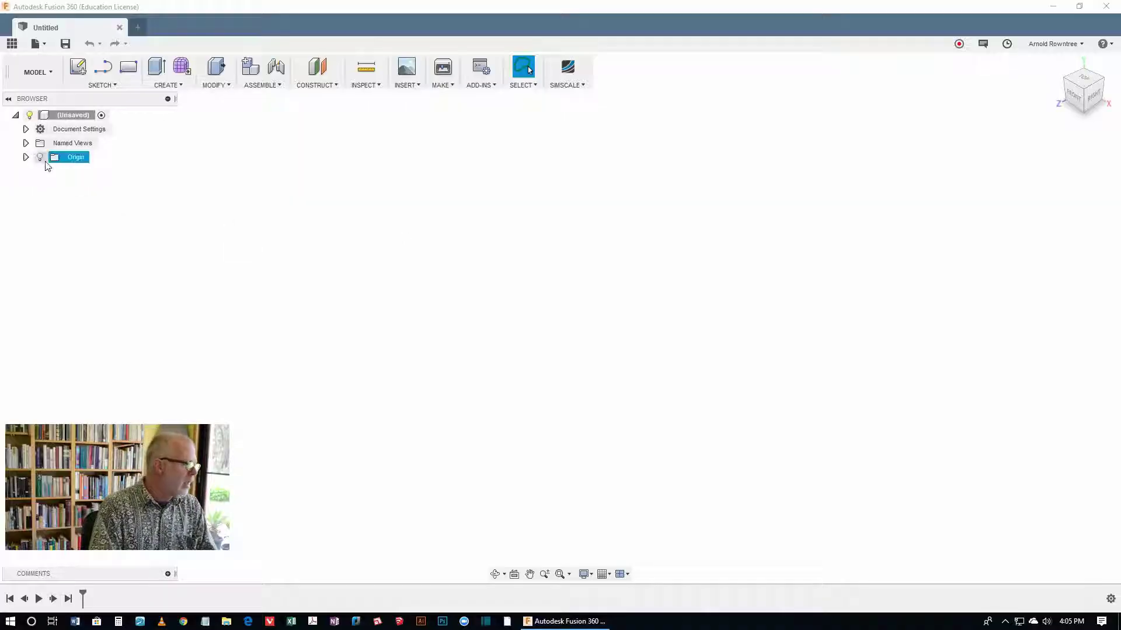
Step: Show the origin planes and start a new sketch on the XZ (top) plane
left_click(40, 157)
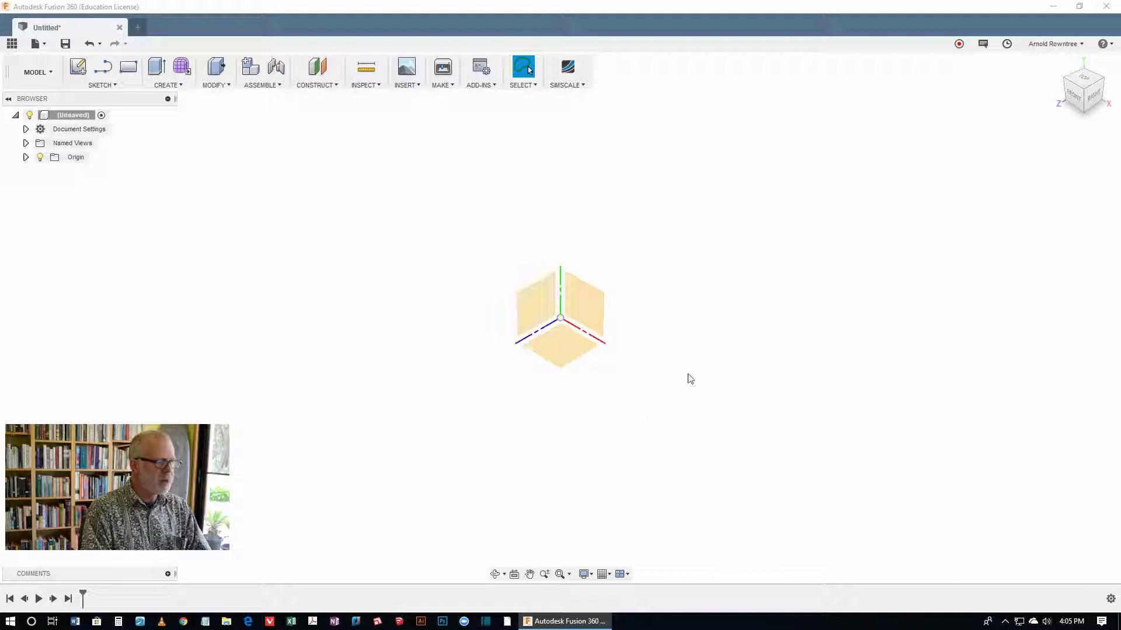
right_click(770, 183)
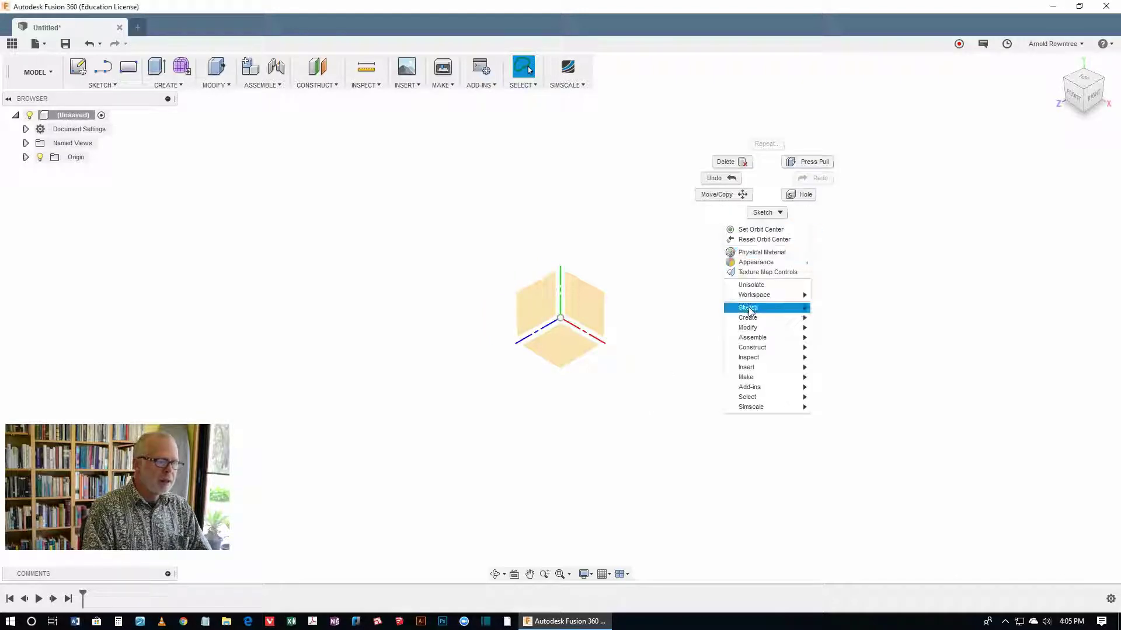
mouse_move(750, 309)
left_click(844, 308)
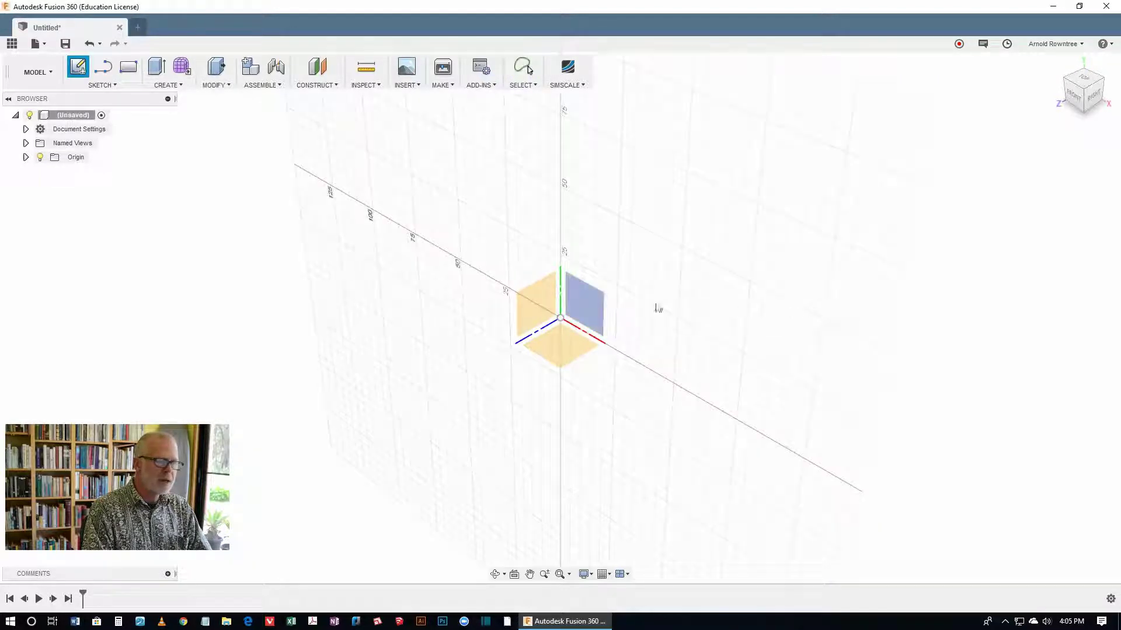
left_click(554, 345)
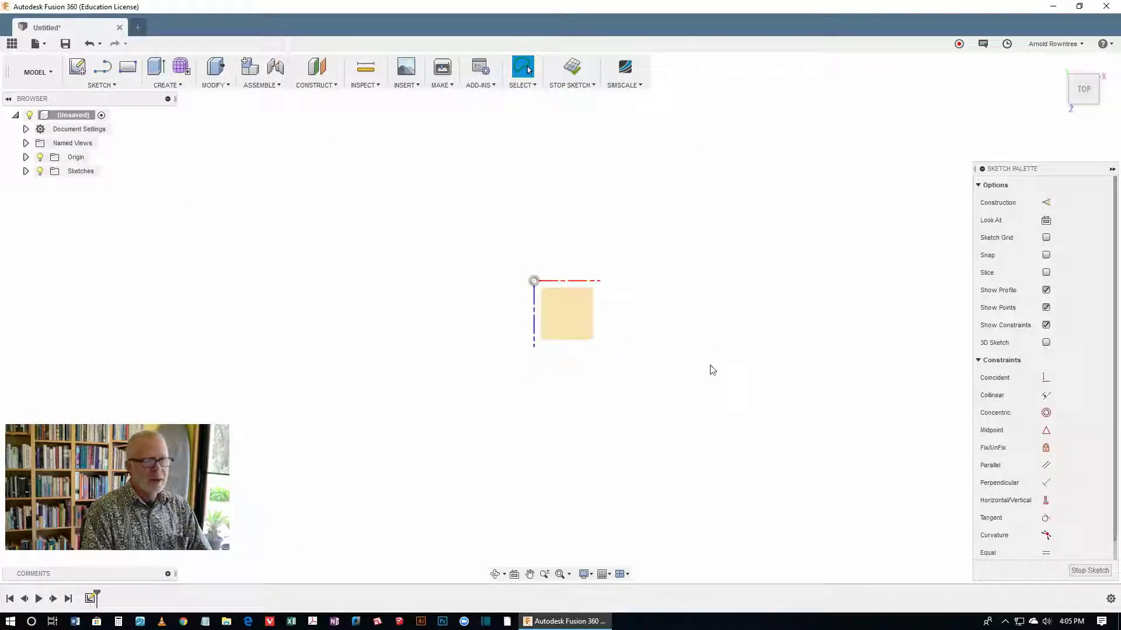
Step: Draw two concentric circles centred on the sketch origin
key("c")
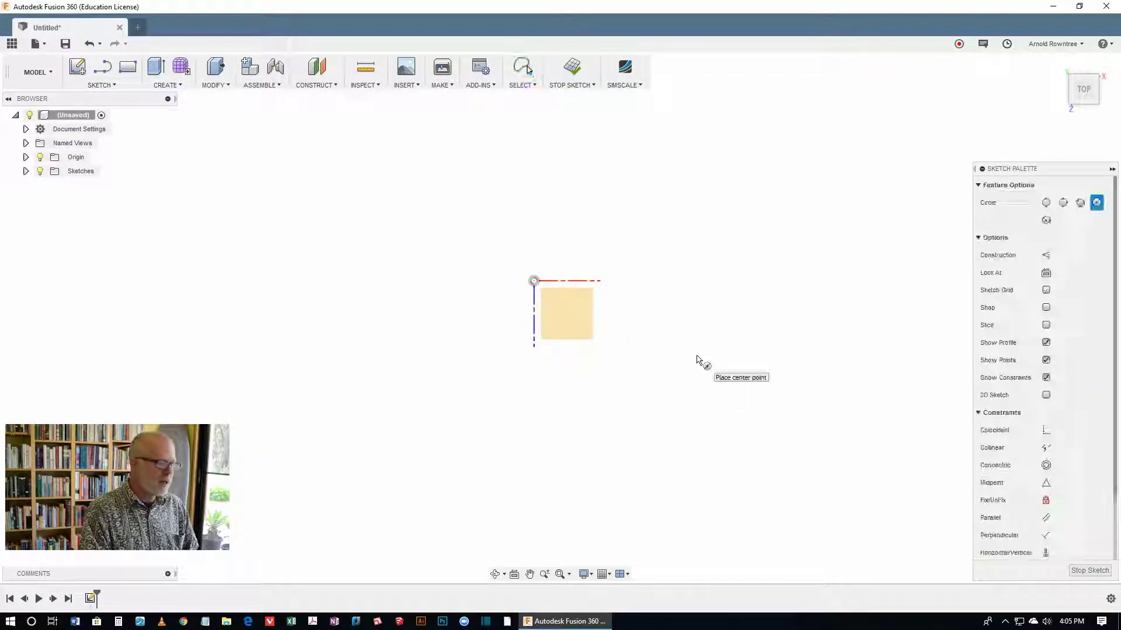
left_click(533, 281)
left_click(612, 237)
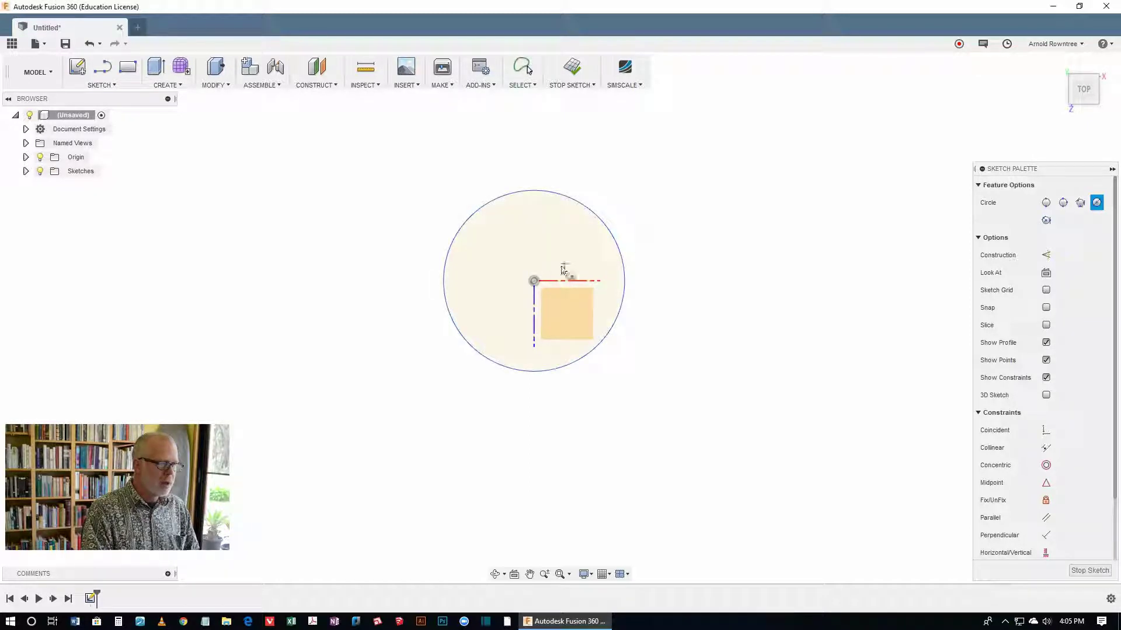
left_click(534, 280)
left_click(654, 193)
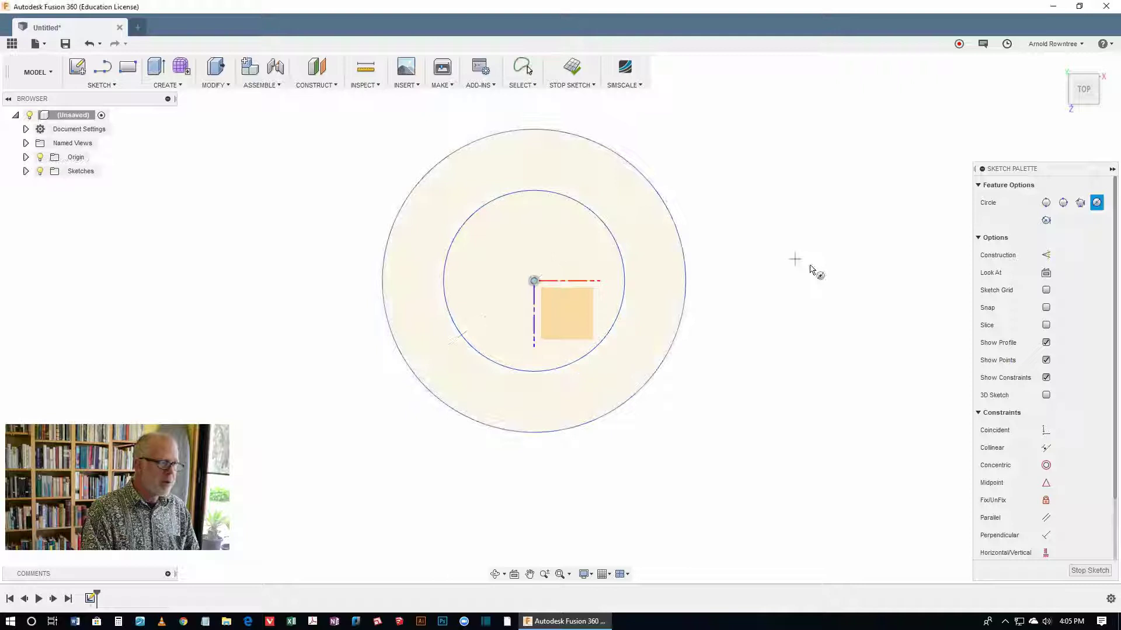
Step: Dimension the inner circle to 20 mm and the outer circle to 32 mm diameter
key("d")
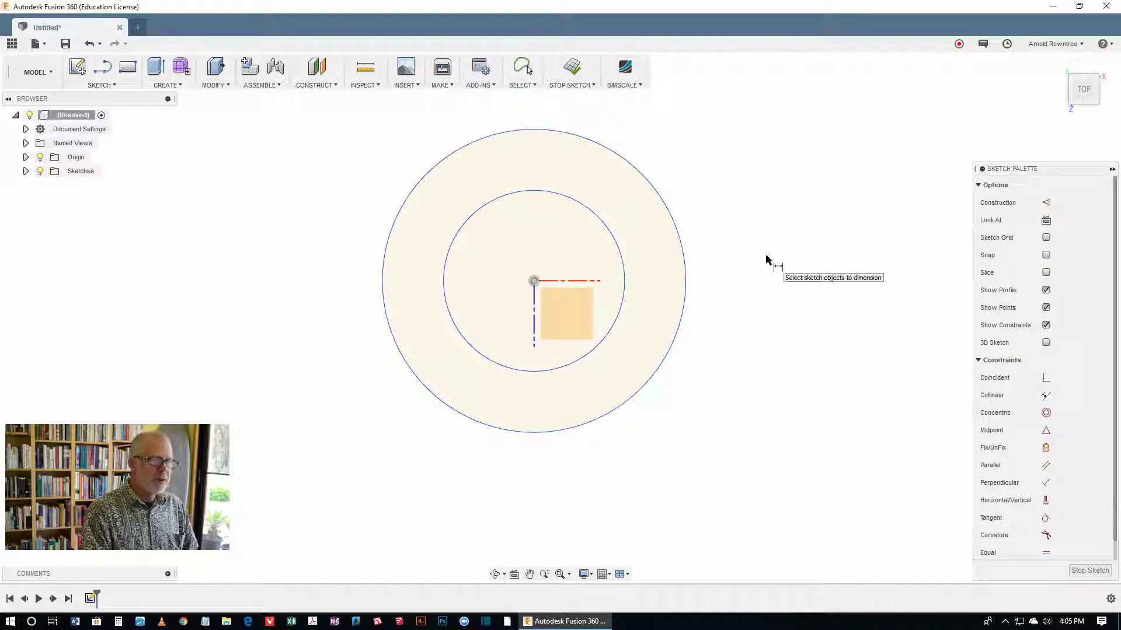
left_click(599, 219)
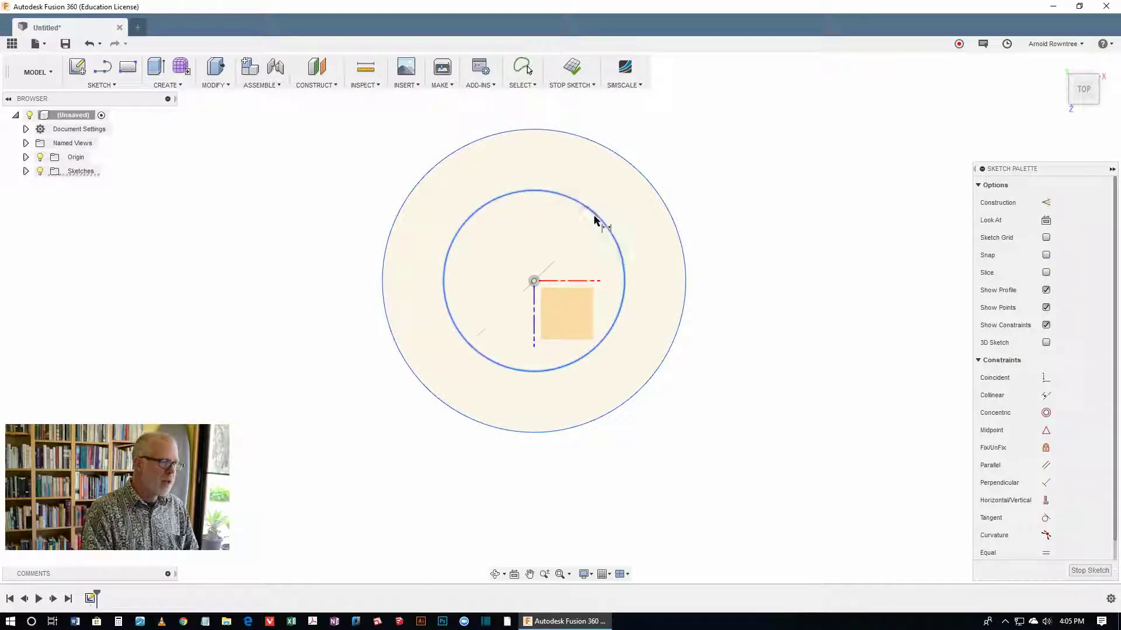
left_click(724, 164)
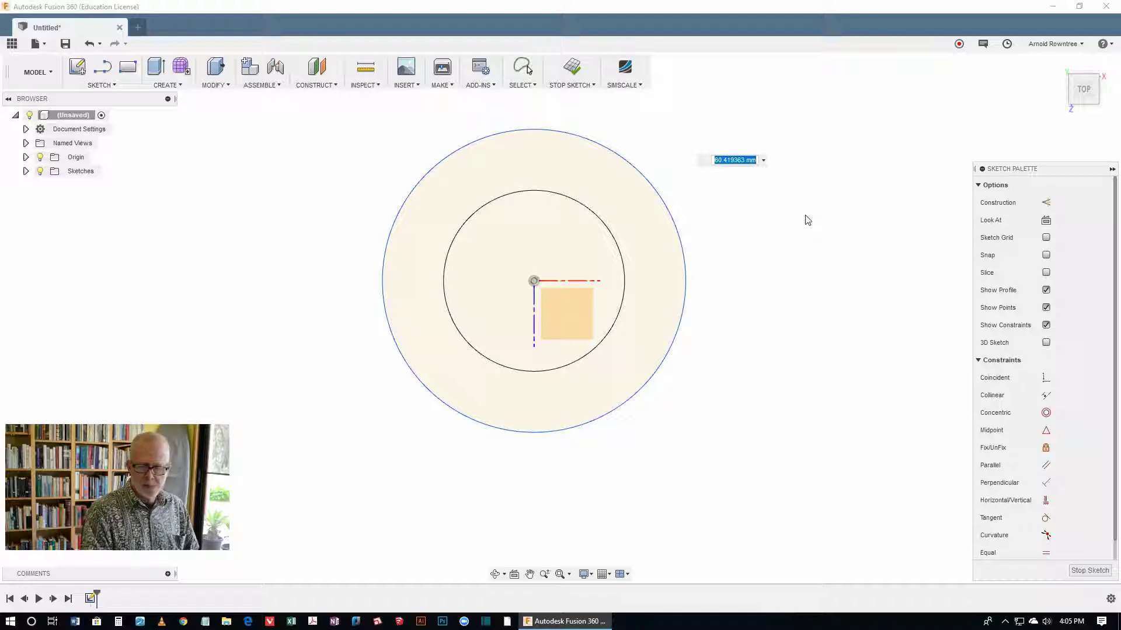
type("20")
key("Return")
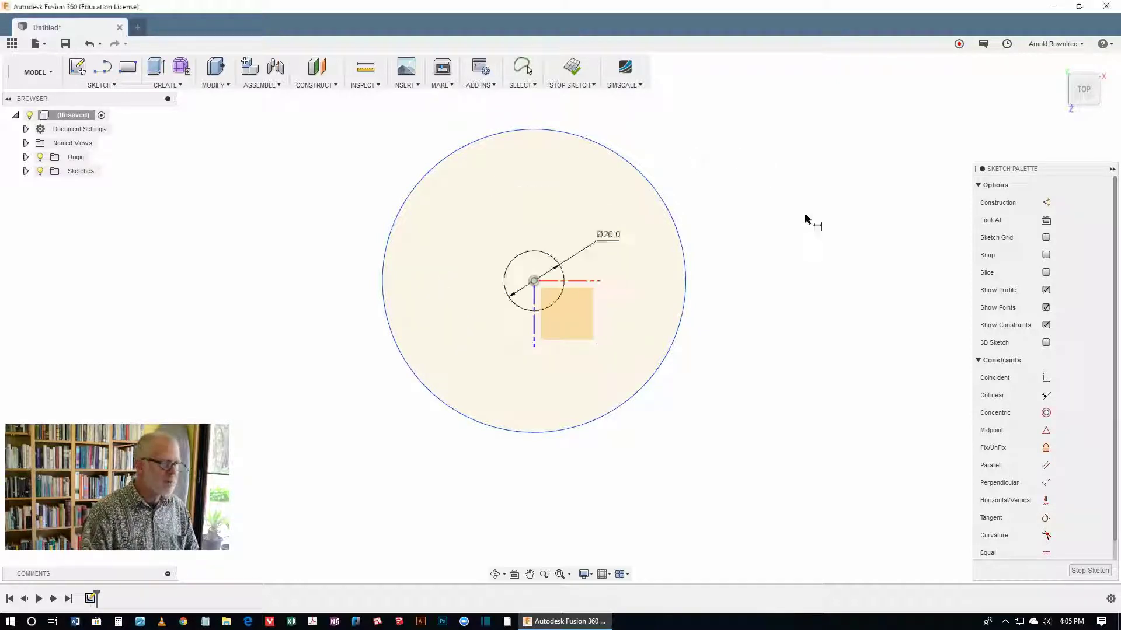
left_click(654, 190)
left_click(674, 133)
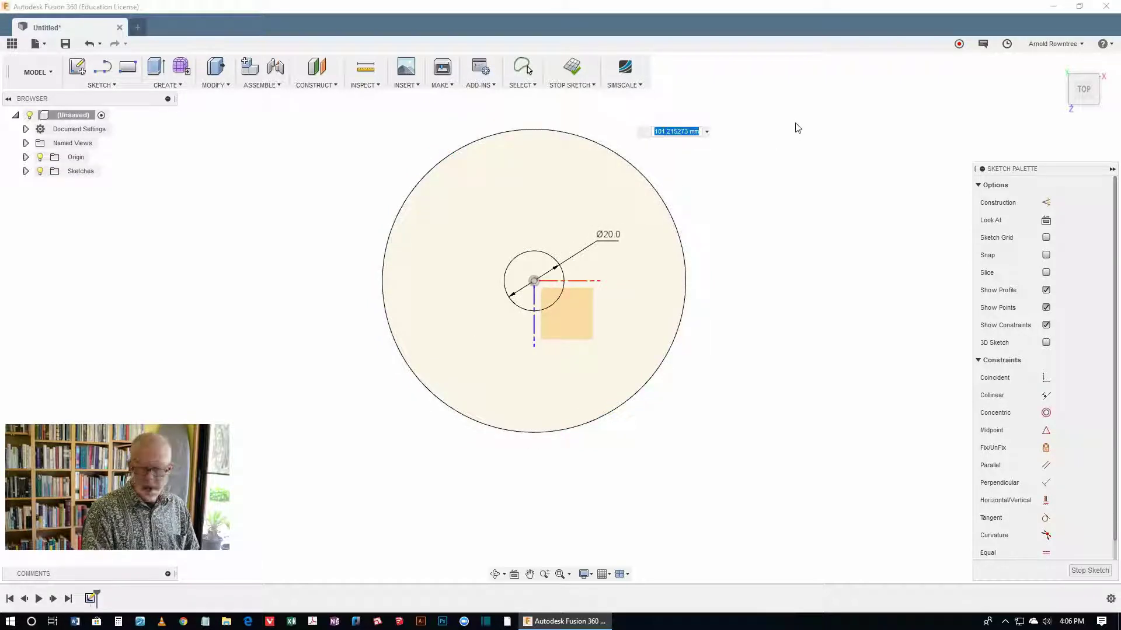
type("32")
key("Return")
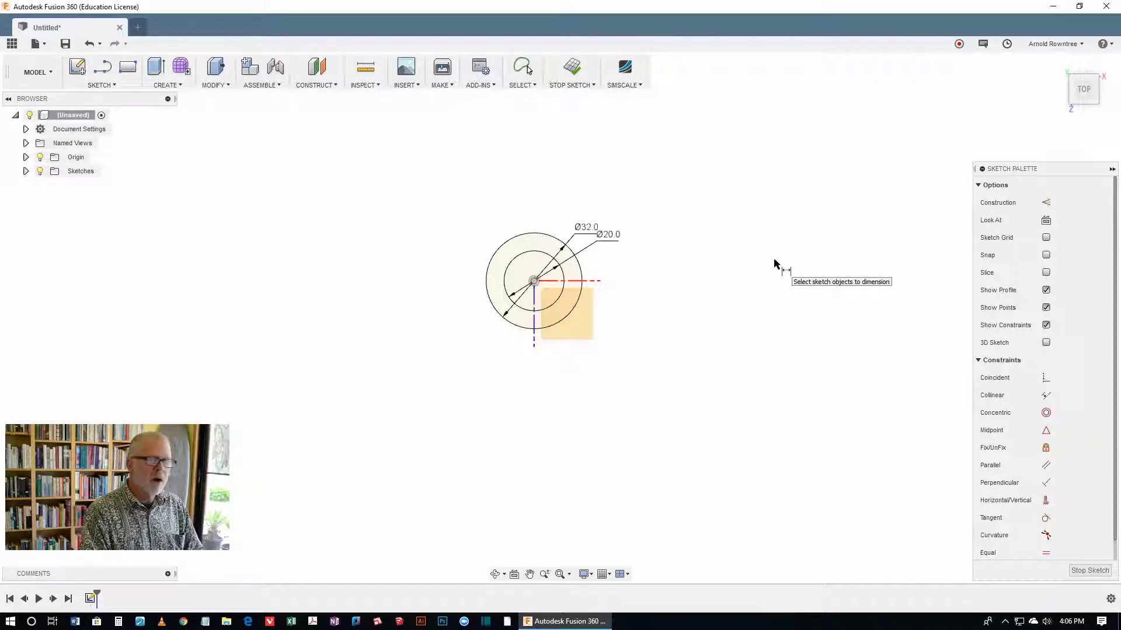
Step: Draw a five-line closed outline: slanted, top, left, bottom, then slanted back to the circle
key("l")
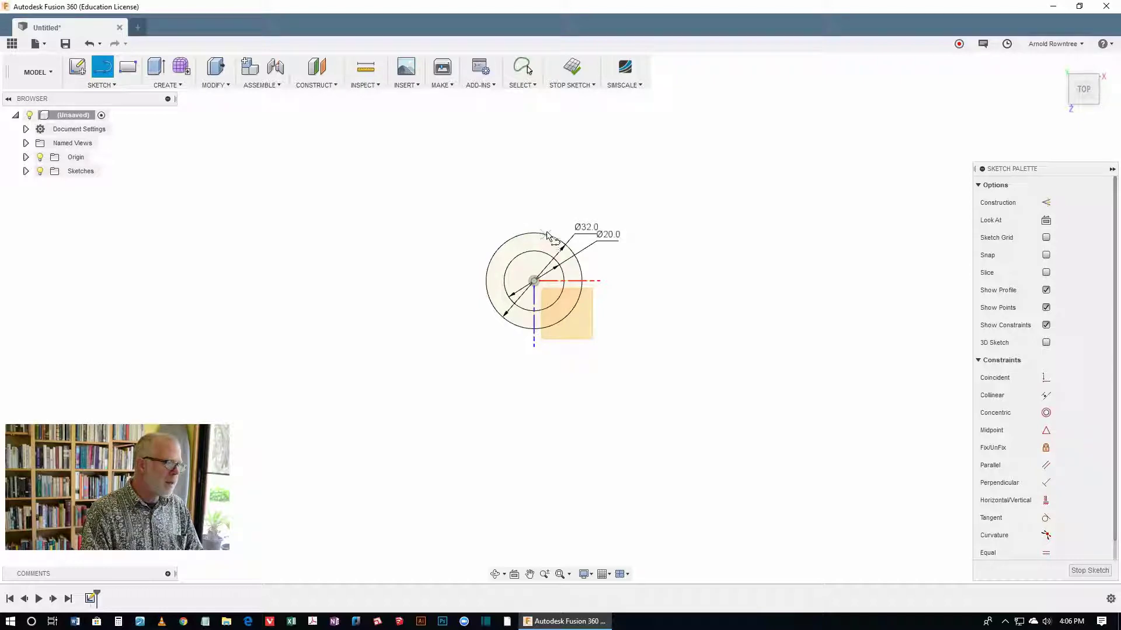
left_click(529, 235)
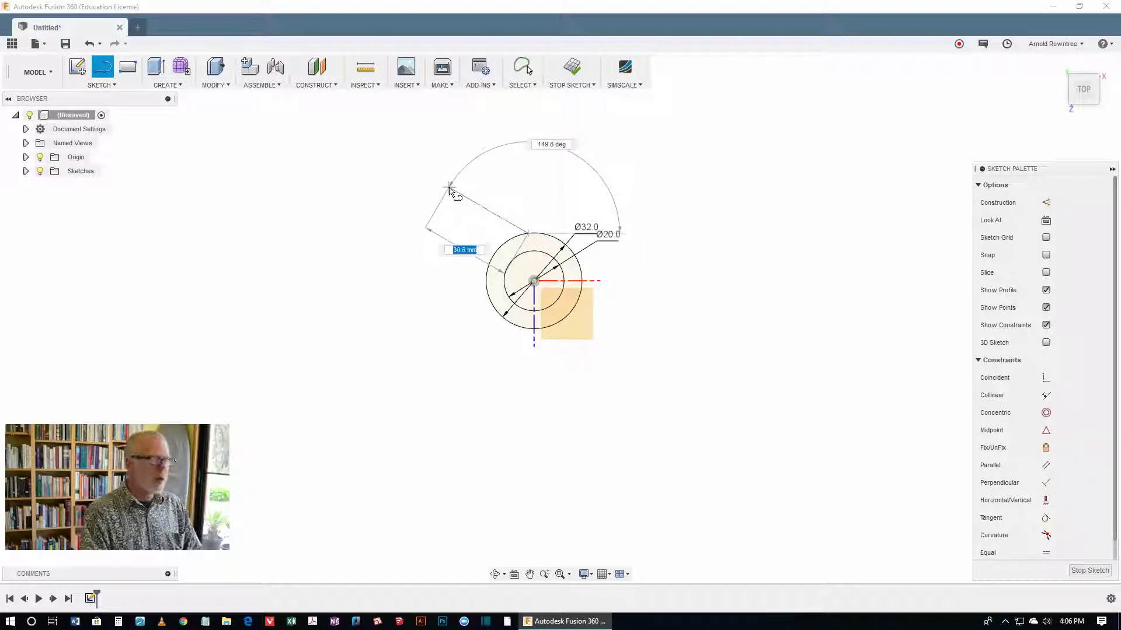
left_click(424, 172)
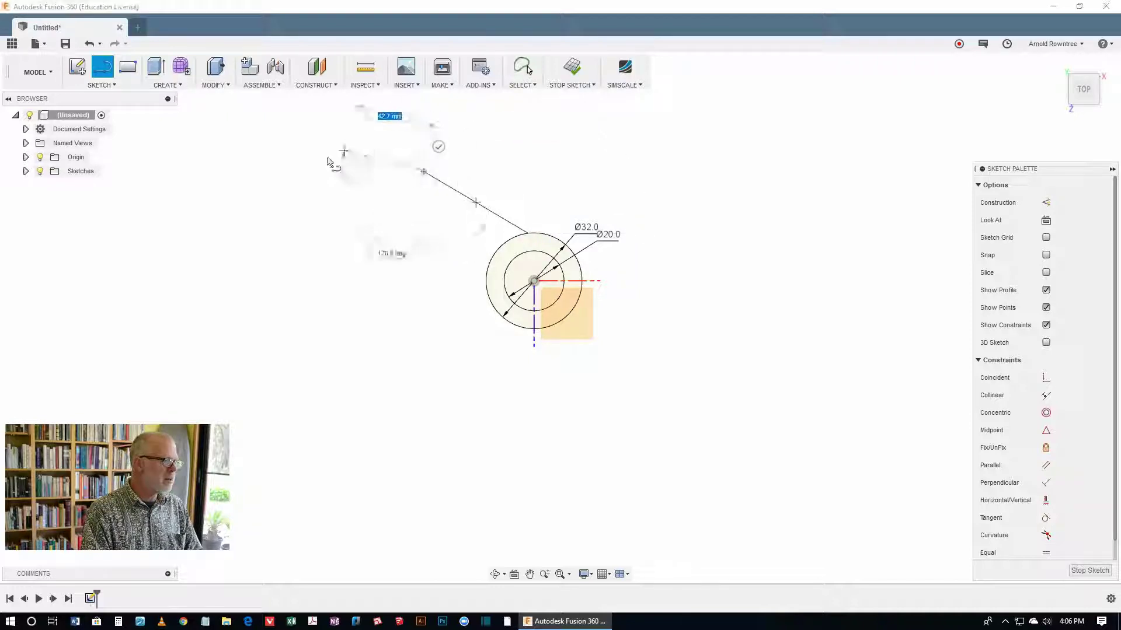
left_click(293, 171)
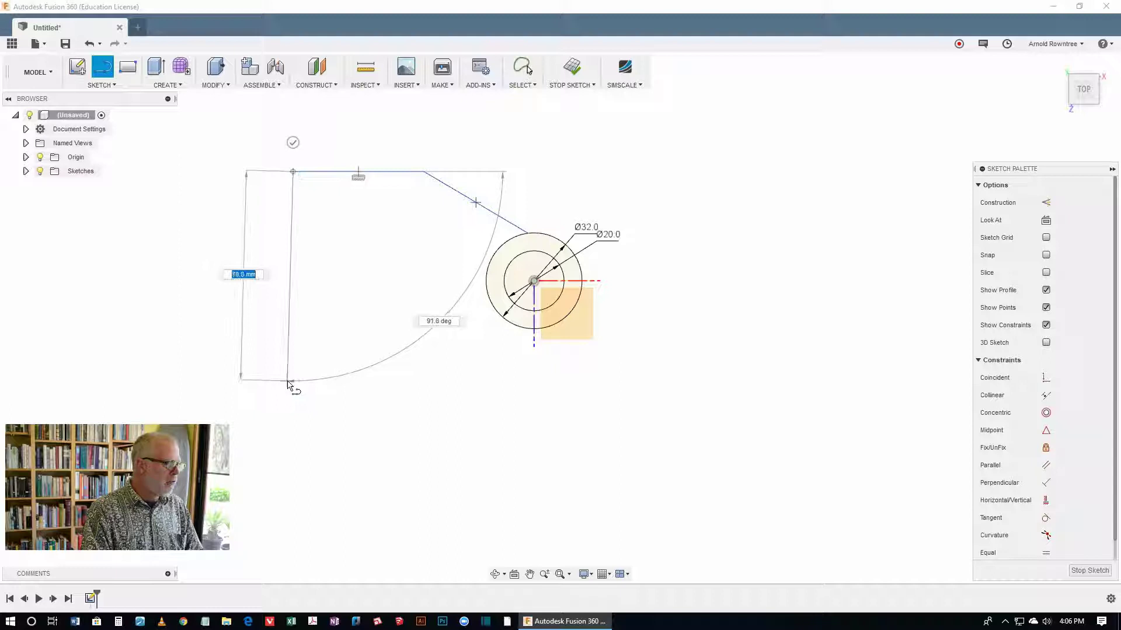
left_click(291, 386)
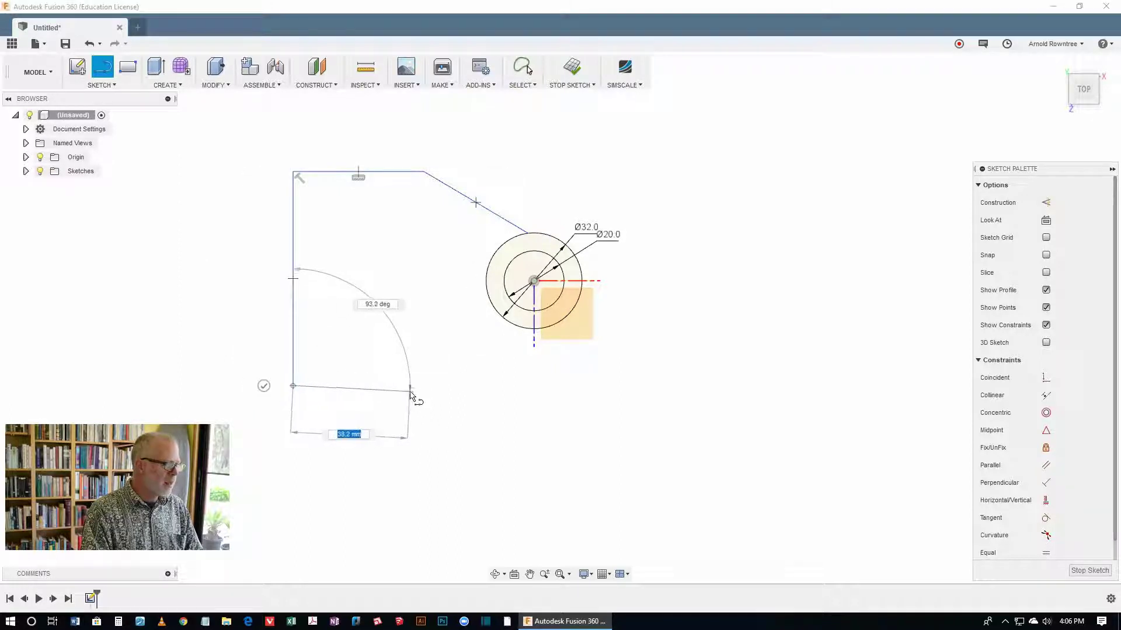
left_click(415, 386)
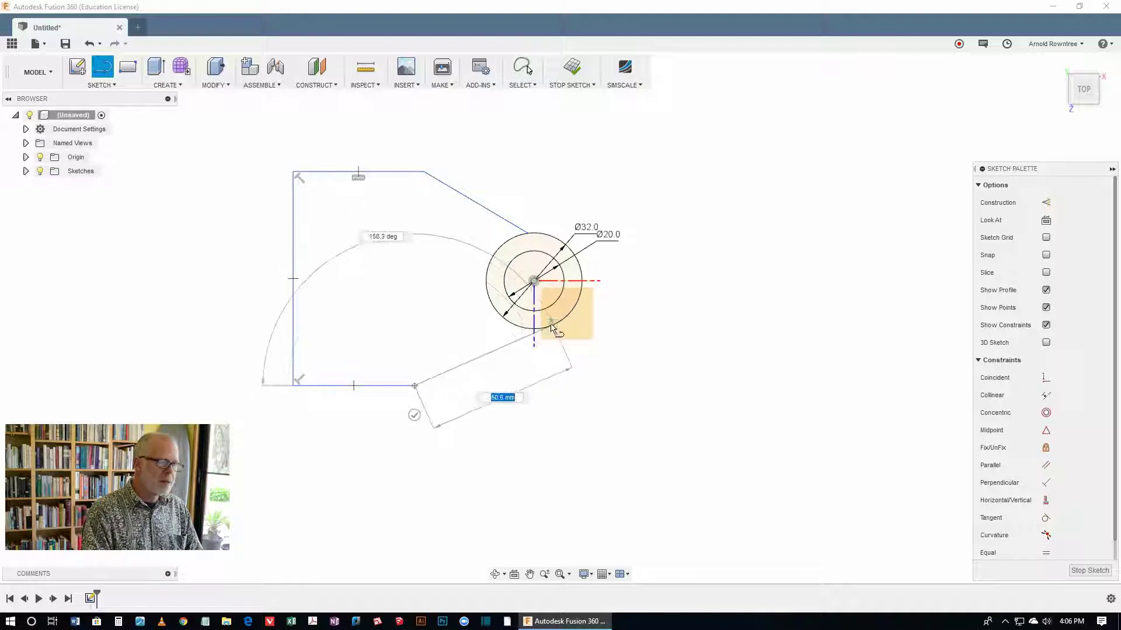
left_click(554, 326)
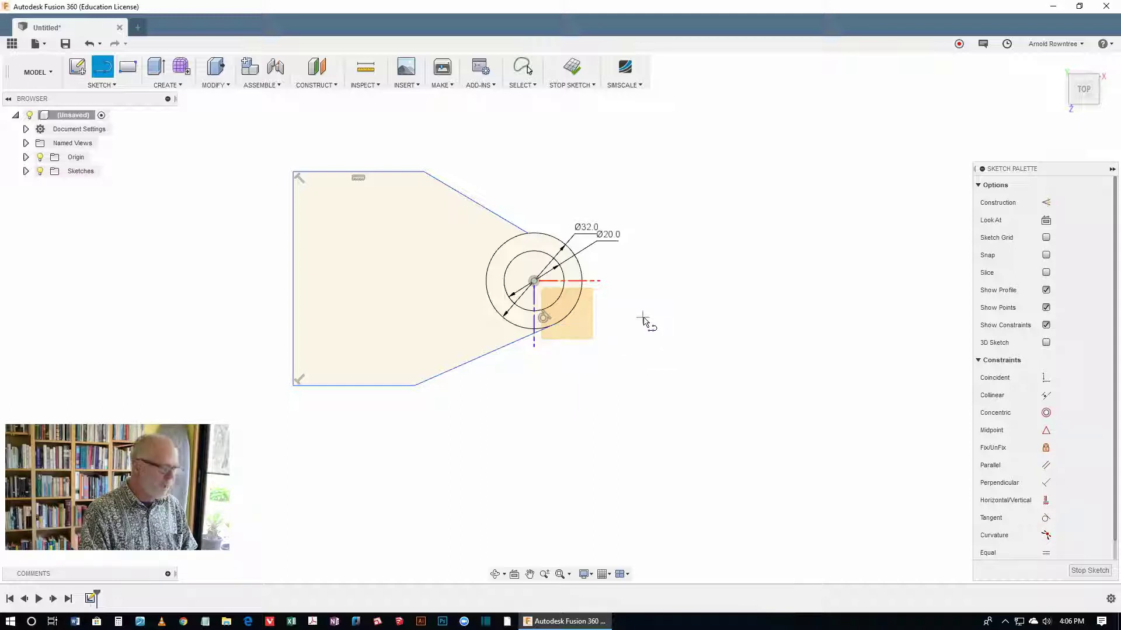
Step: Make the top slanted edge tangent to the outer circle
key("s")
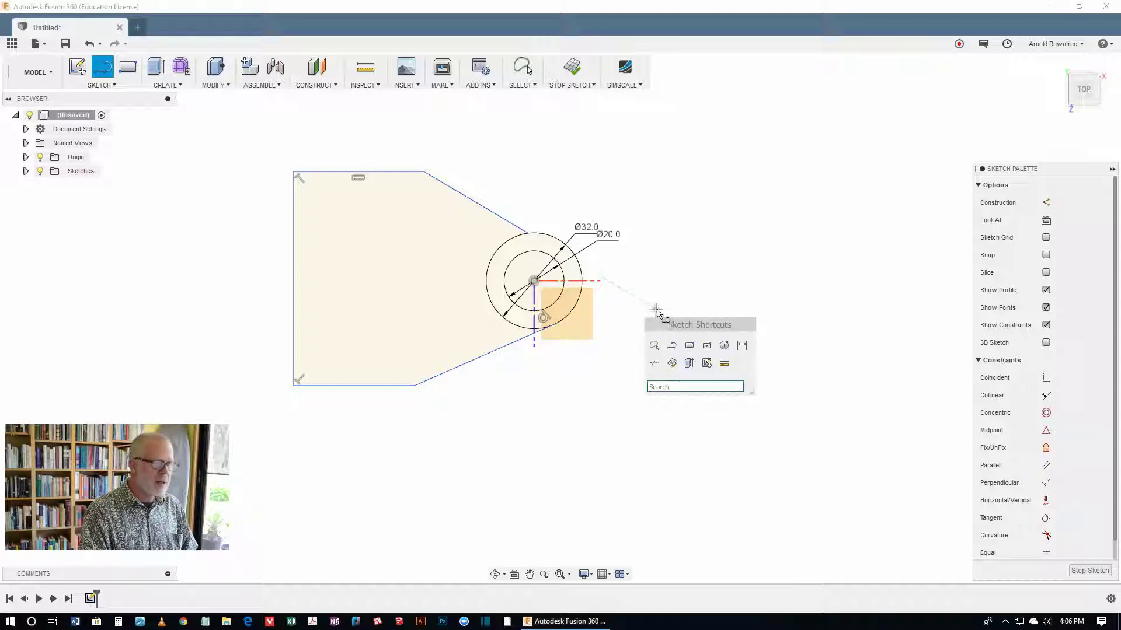
left_click(655, 346)
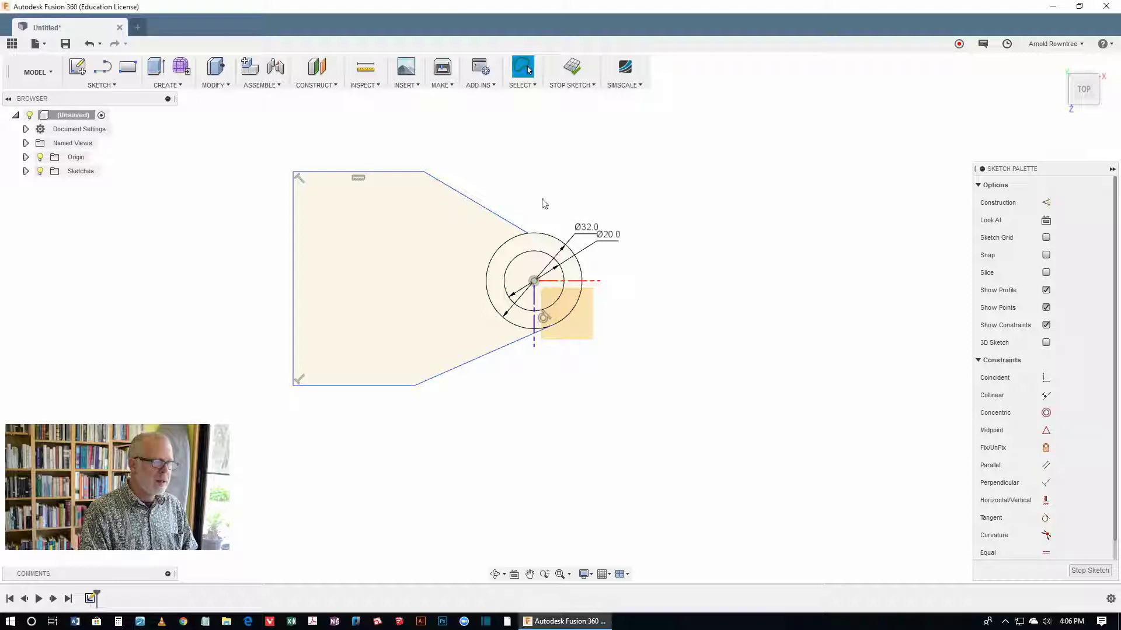
left_click(479, 207)
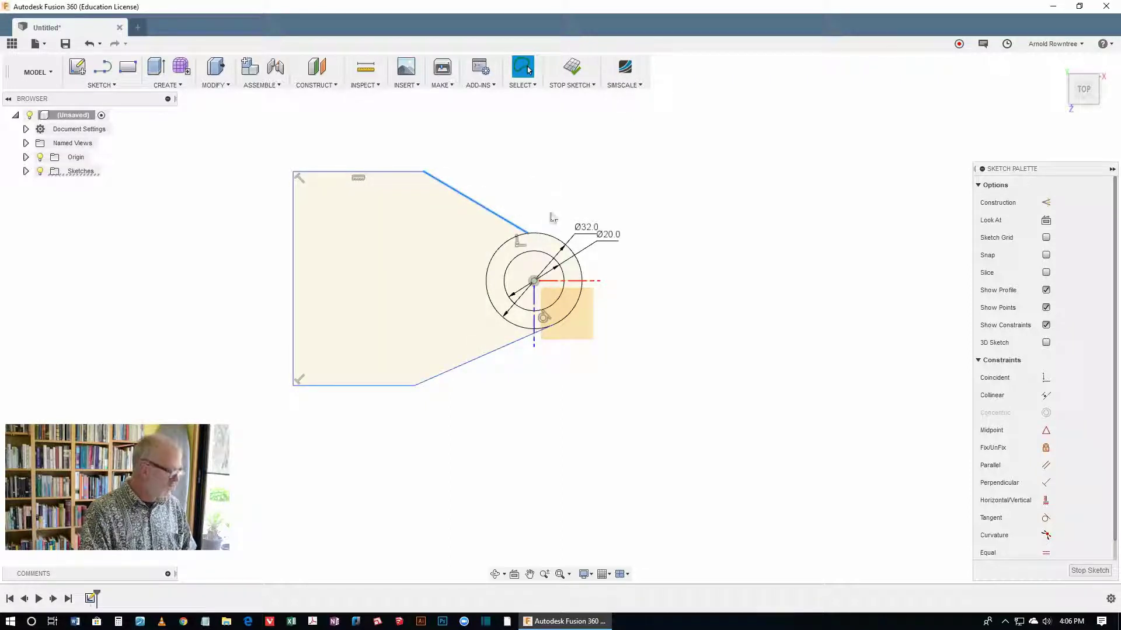
left_click(549, 239)
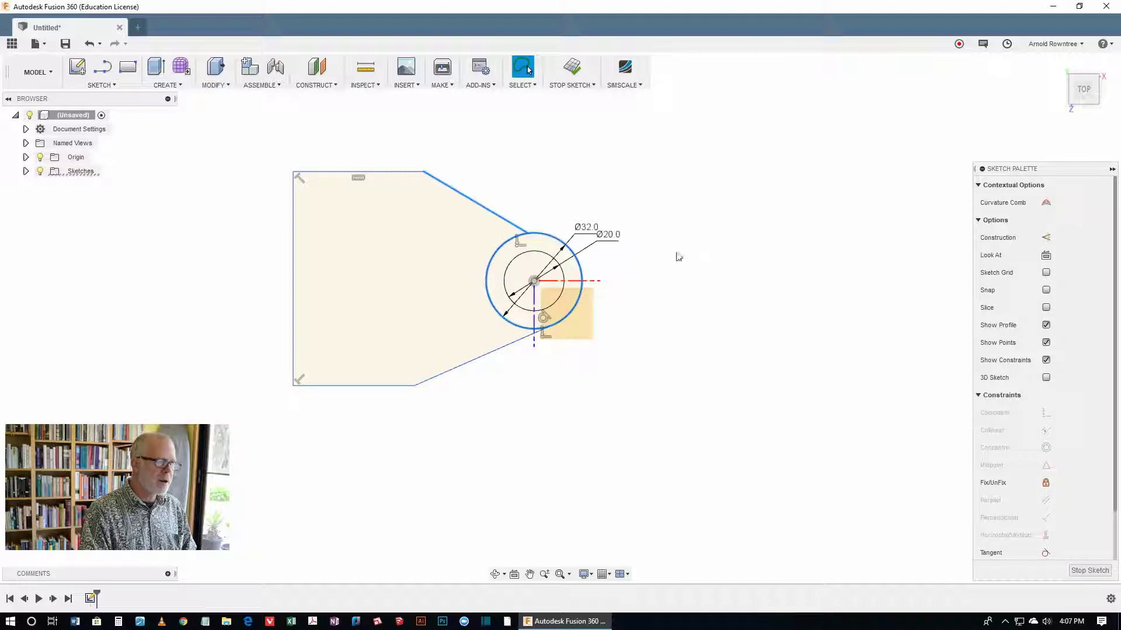
left_click(1046, 552)
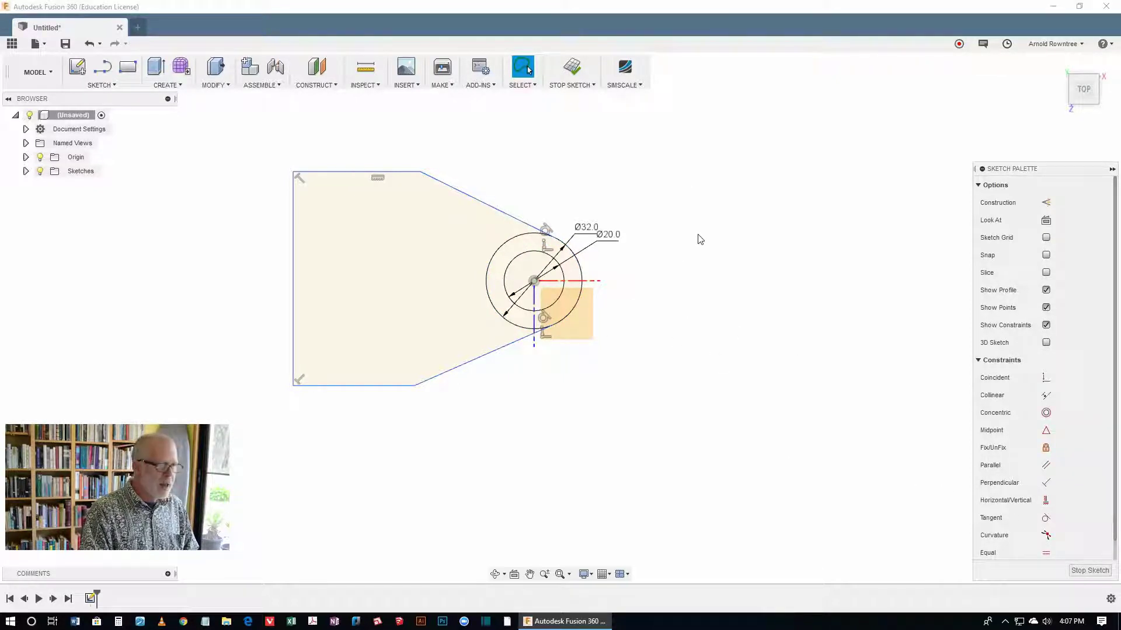
Step: Dimension the top edge to 40 and the left edge to 60
key("d")
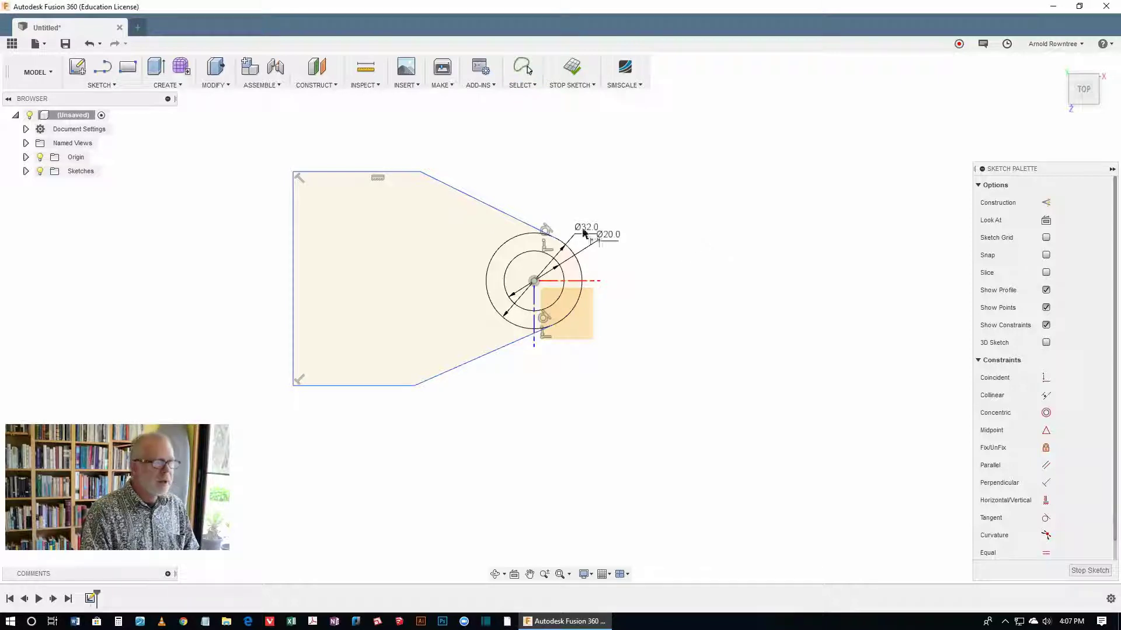
left_click(366, 173)
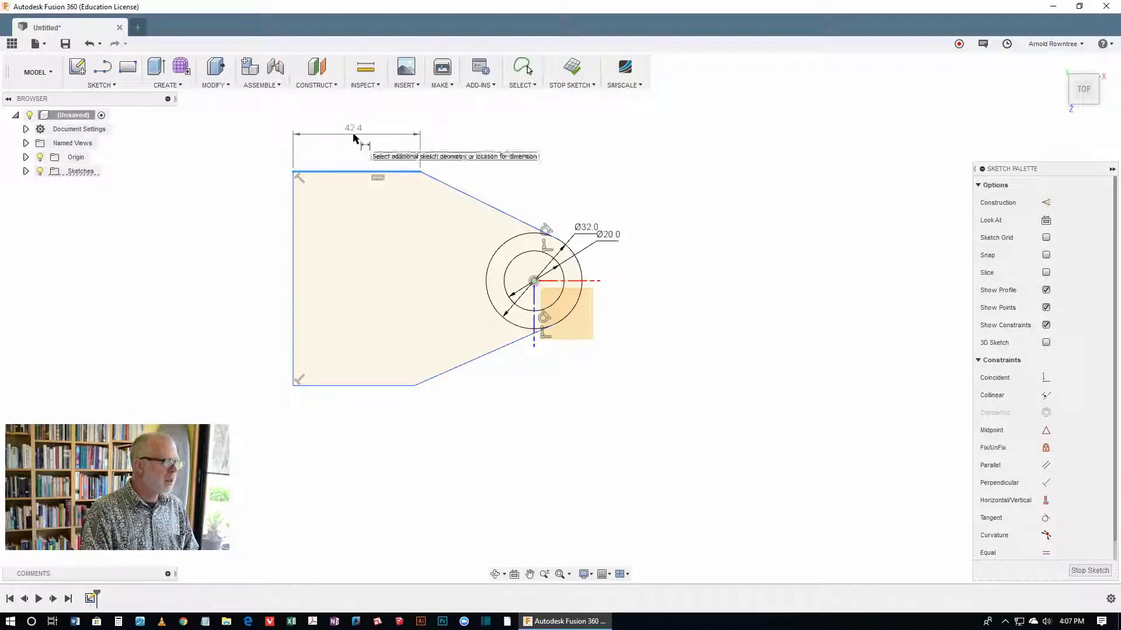
left_click(353, 134)
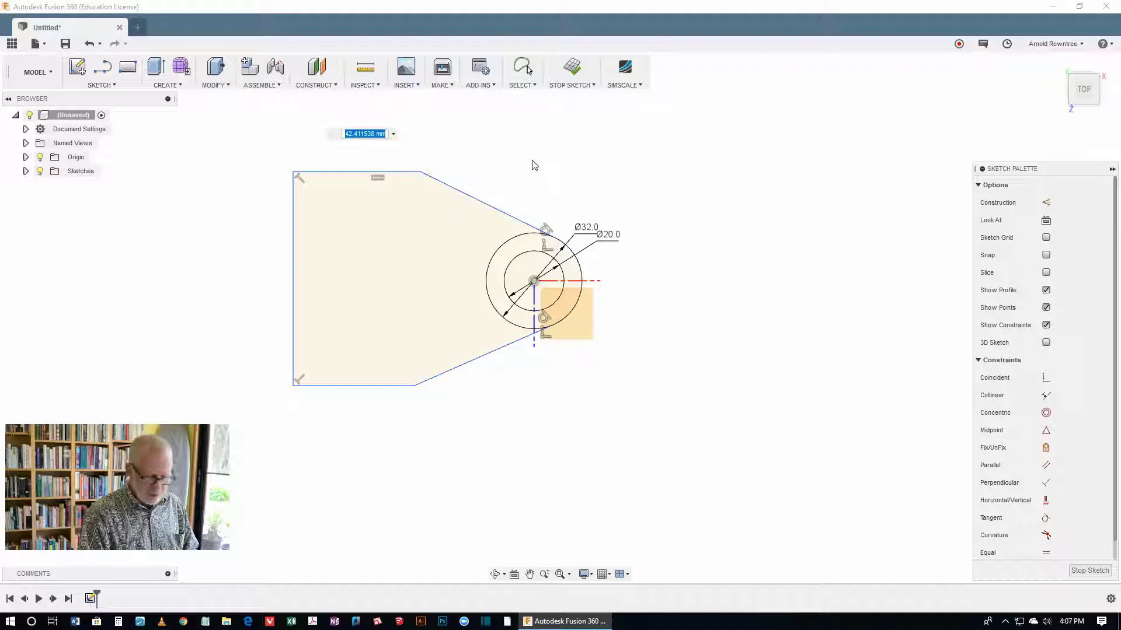
type("40")
key("Return")
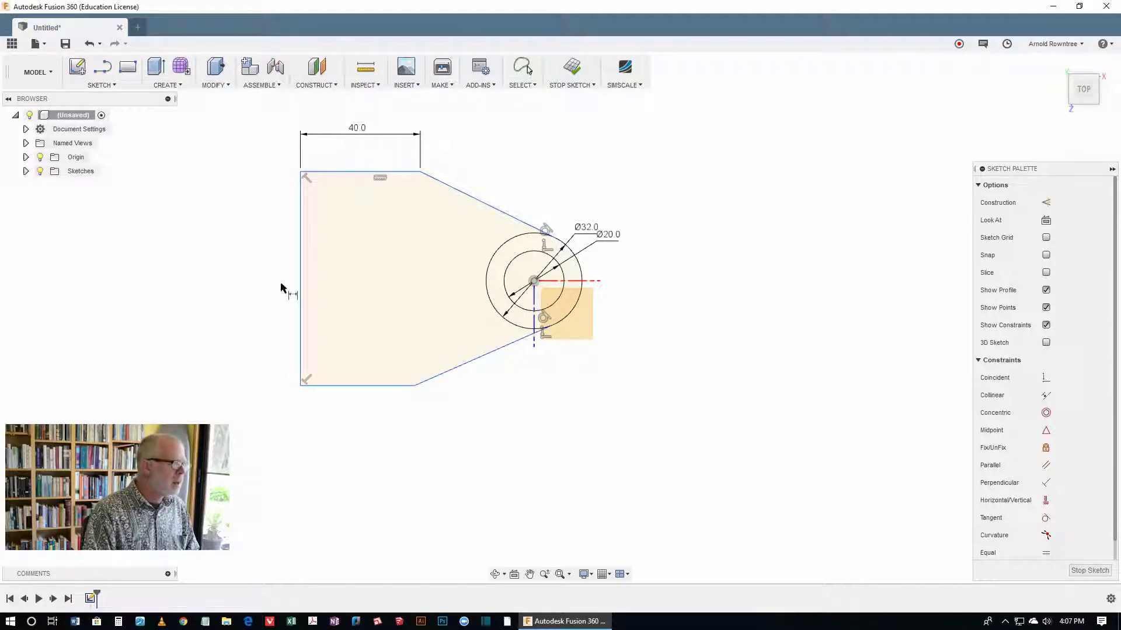
left_click(299, 267)
left_click(233, 265)
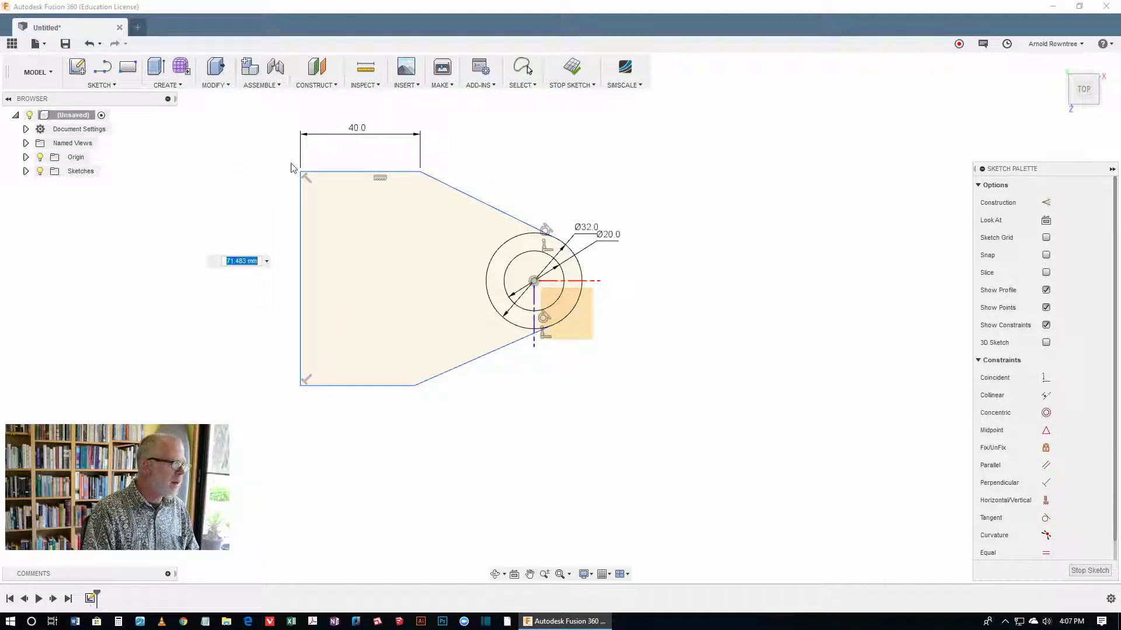
type("60")
key("Return")
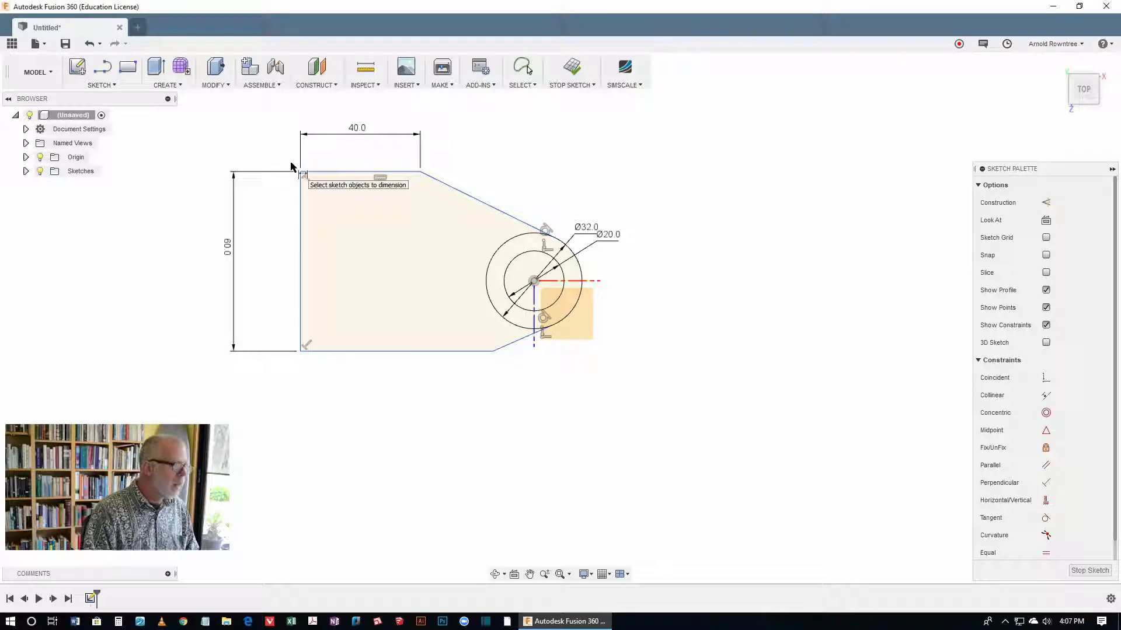
Step: Apply an Equal constraint to the plate's top and bottom edges
key("s")
left_click(535, 179)
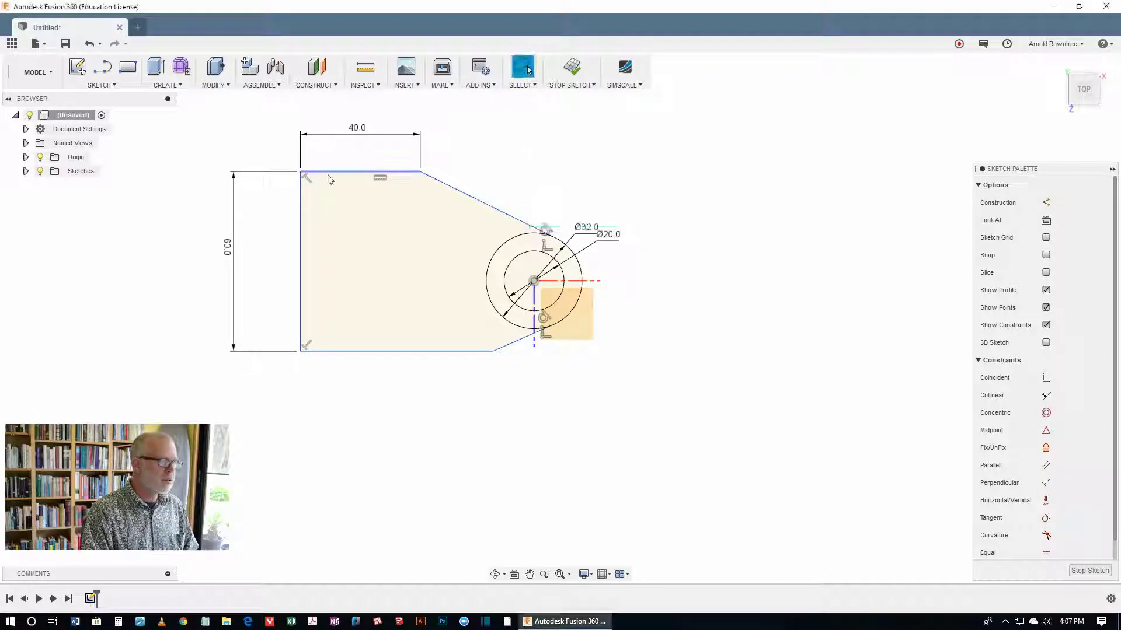
left_click(349, 173)
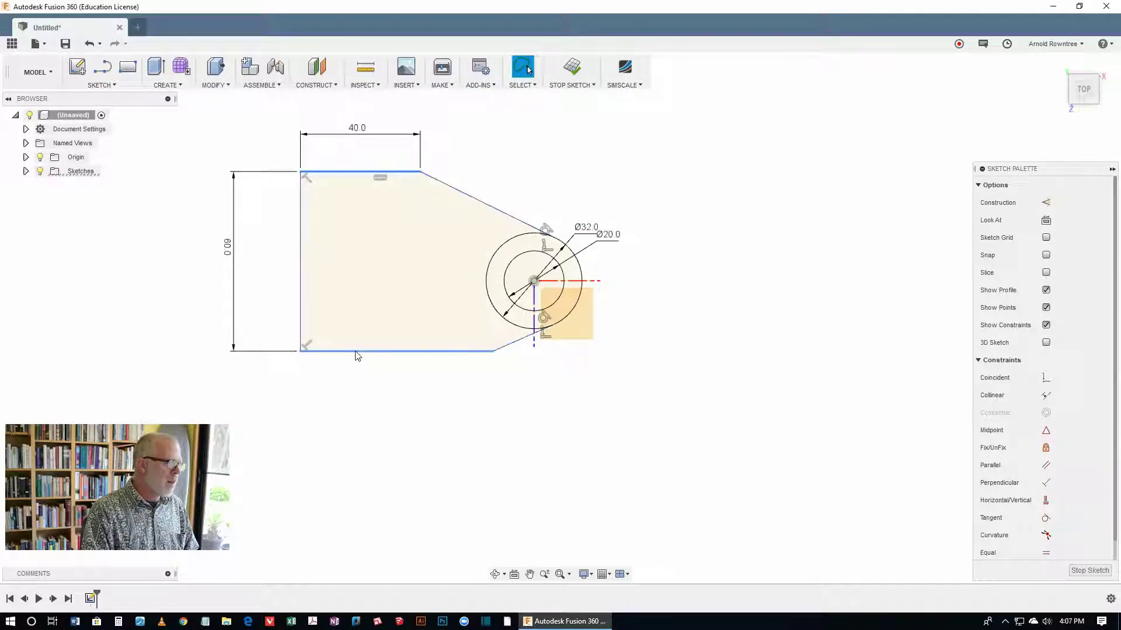
left_click(358, 351, "shift")
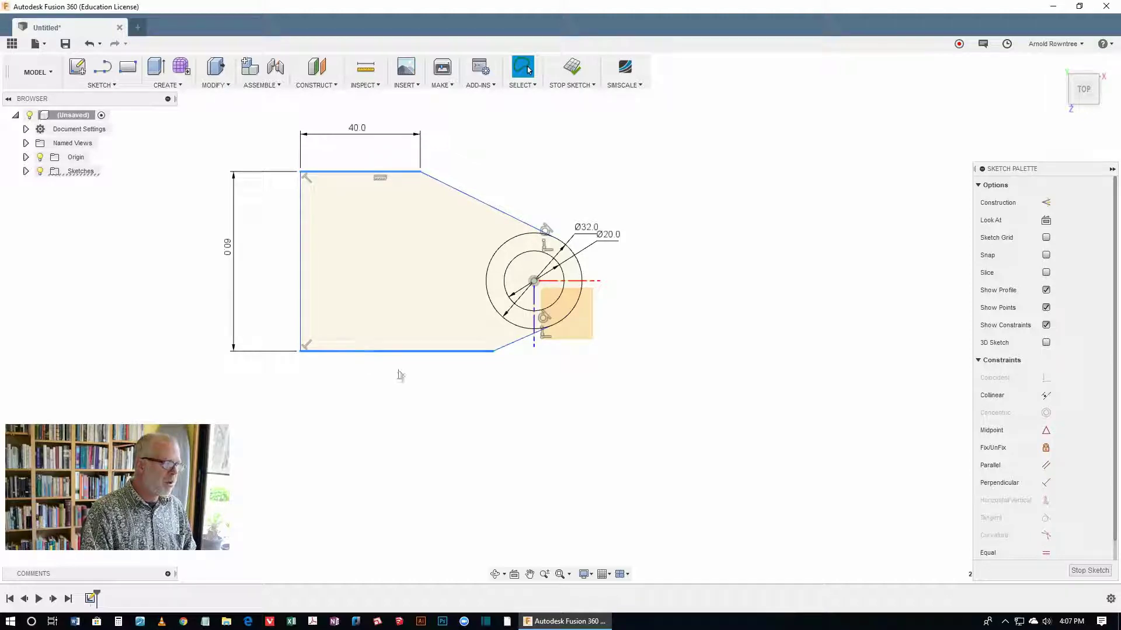
left_click(1045, 553)
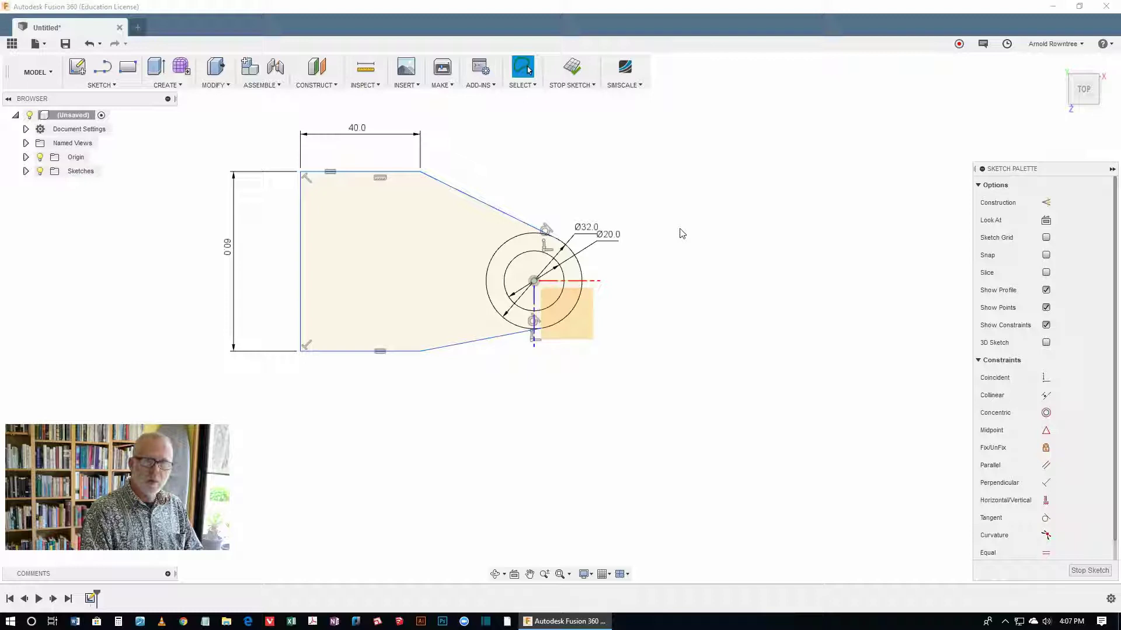
Step: Draw a horizontal line from the circle centre leftward past the plate and make it construction
key("l")
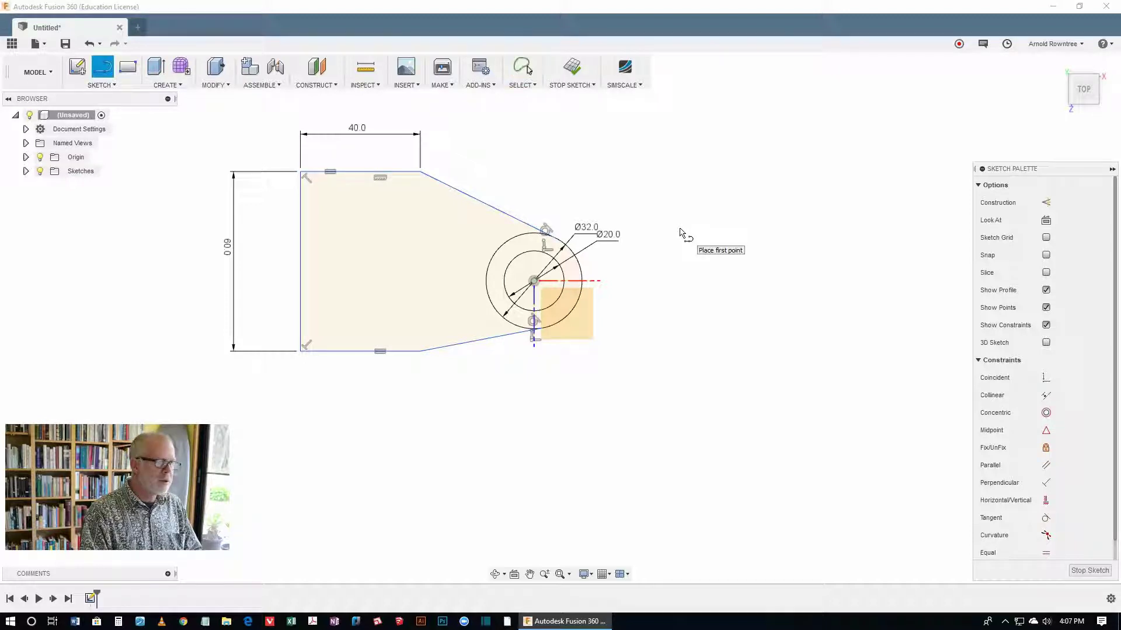
left_click(534, 280)
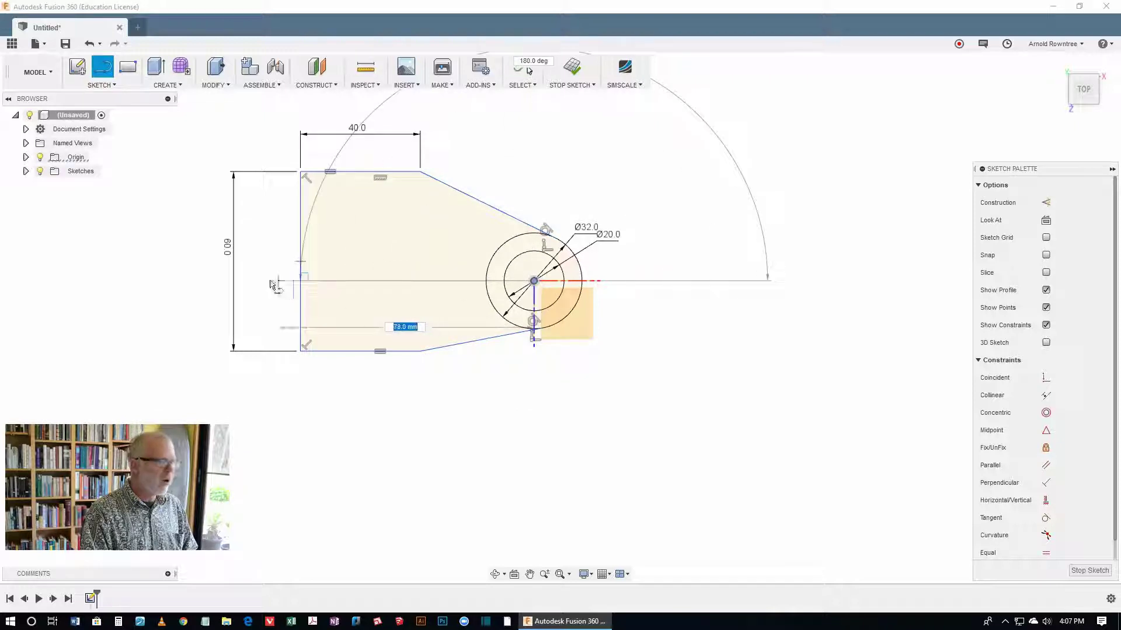
left_click(200, 280)
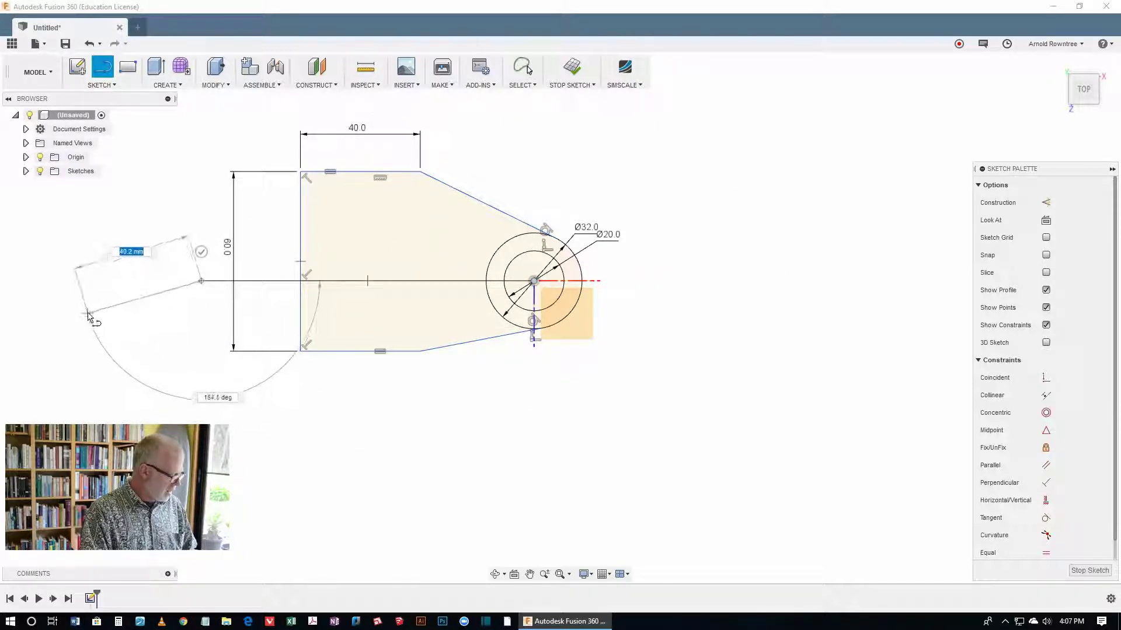
key("Escape")
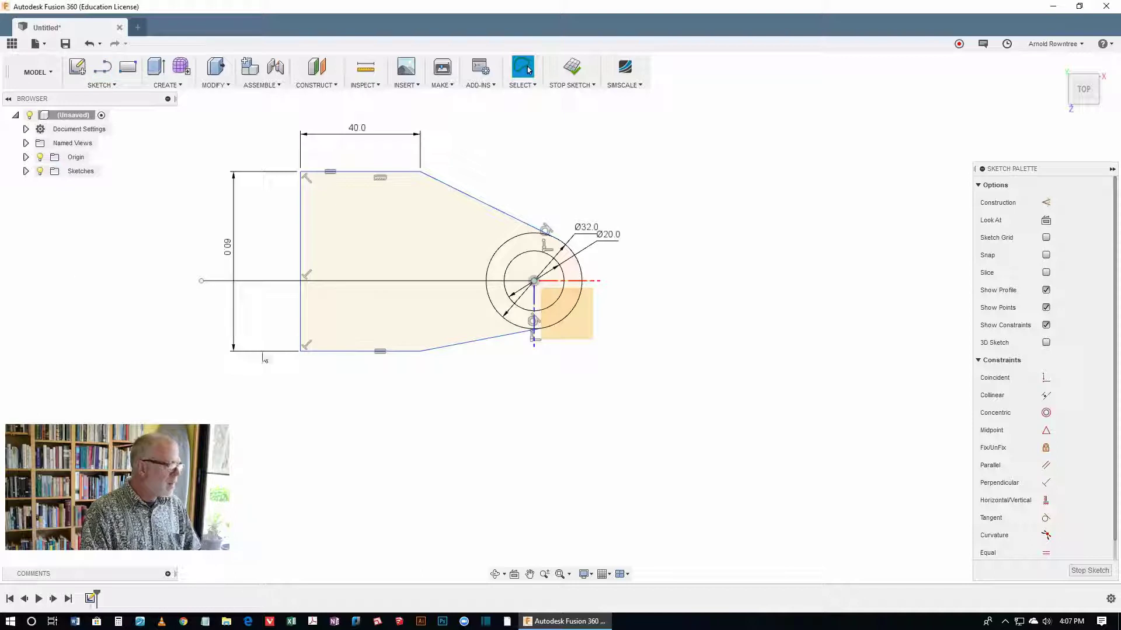
left_click(270, 281)
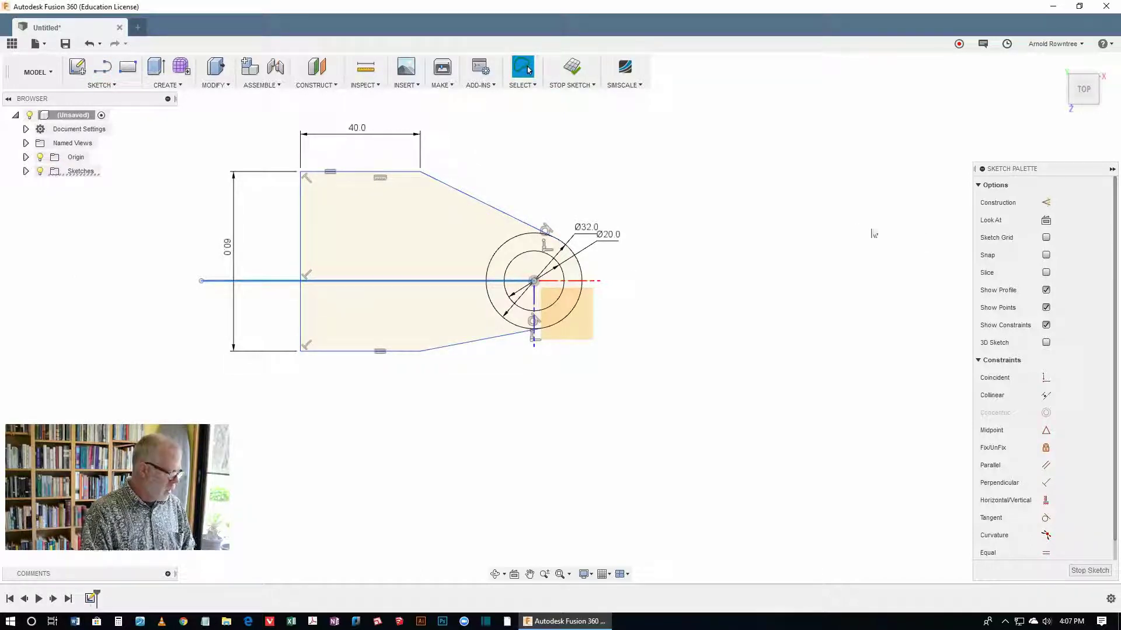
left_click(1046, 204)
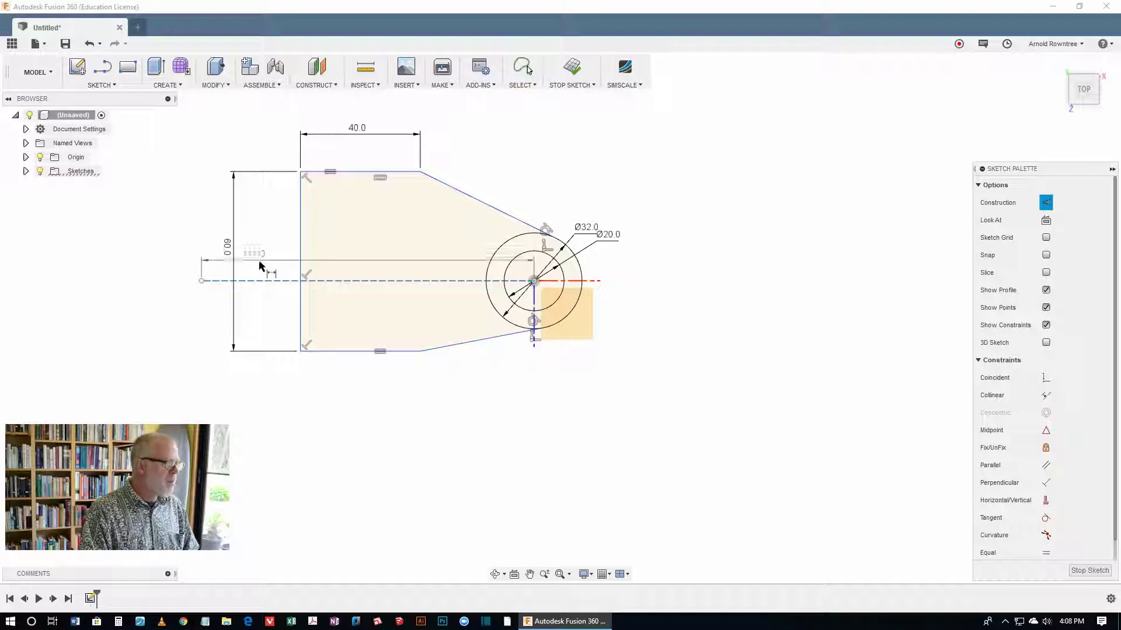
left_click(336, 175)
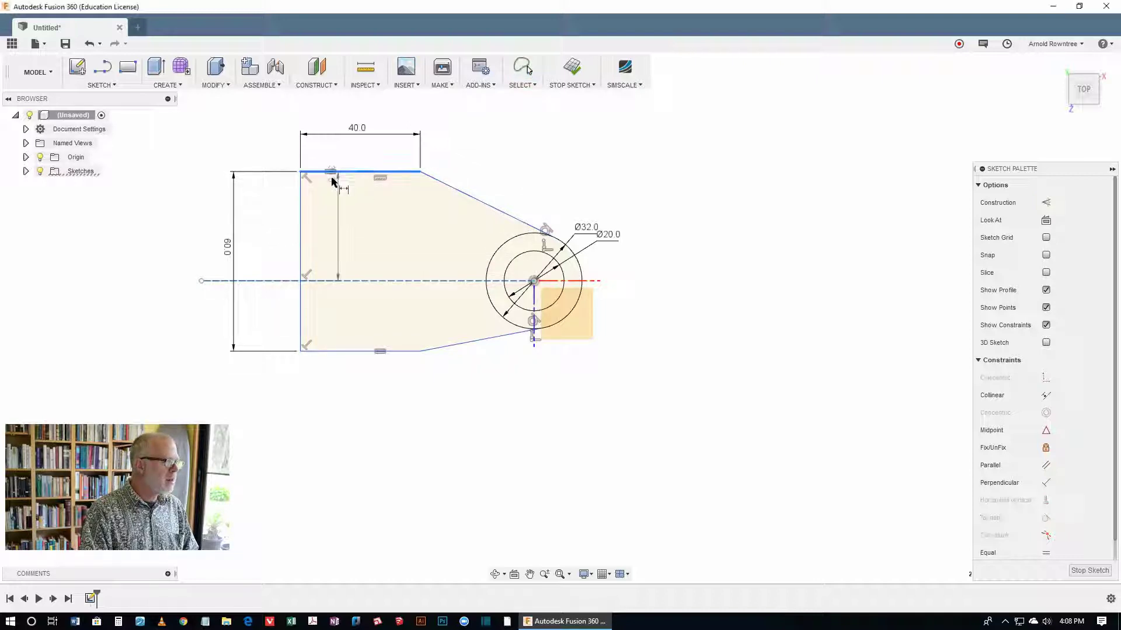
Step: Dimension top edge to centre line as 30 and left edge to circle centre as 88
left_click(257, 220)
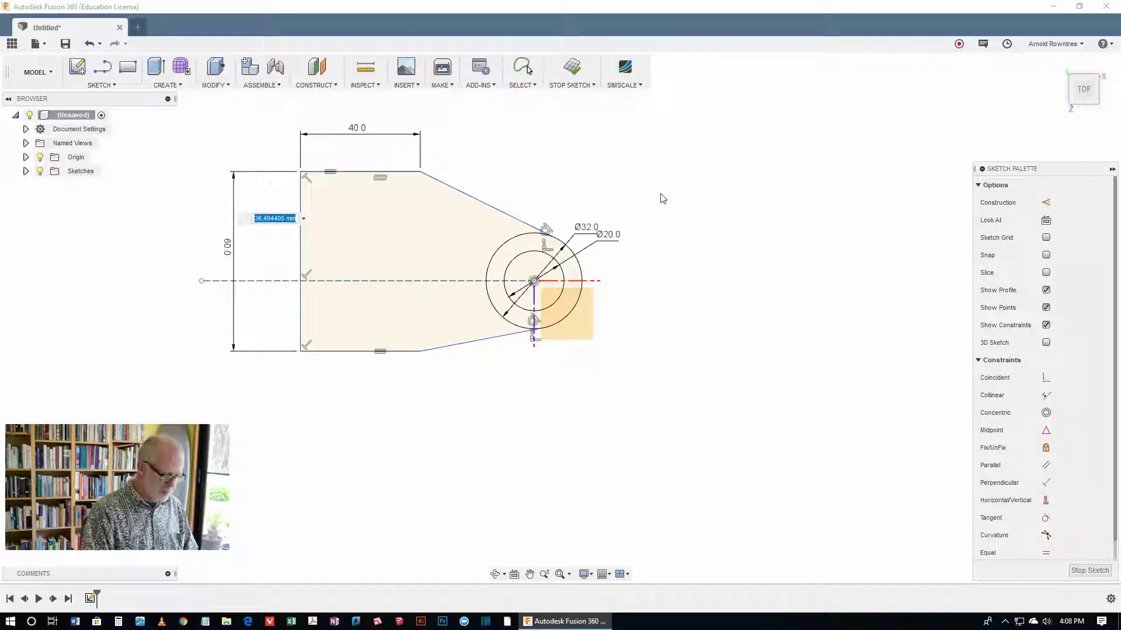
type("30")
key("Return")
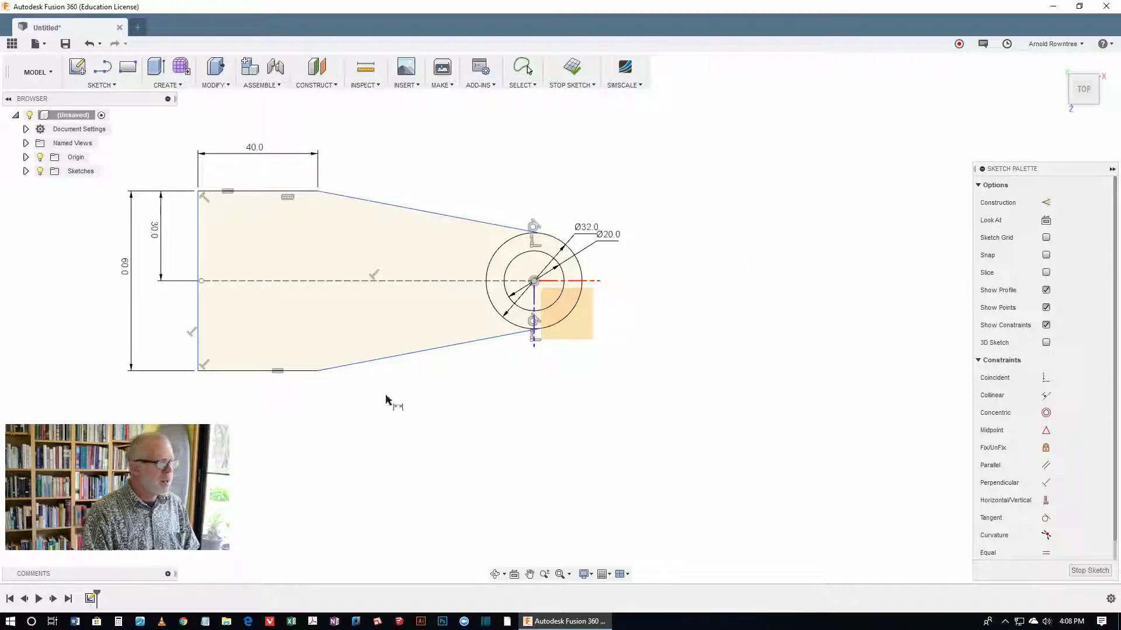
left_click(198, 300)
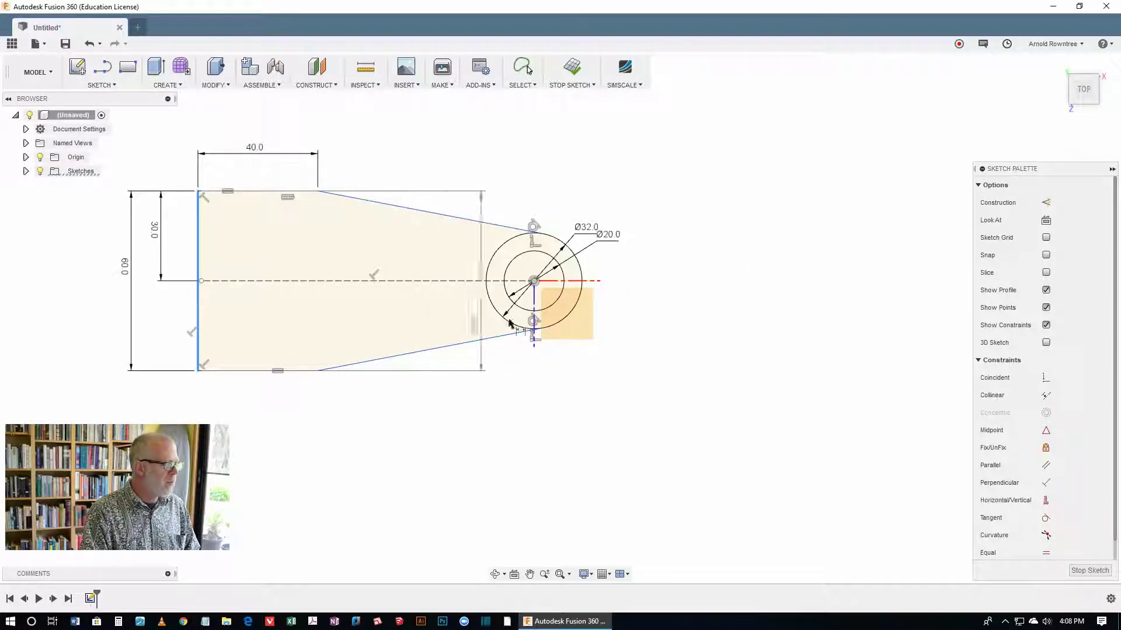
left_click(534, 282)
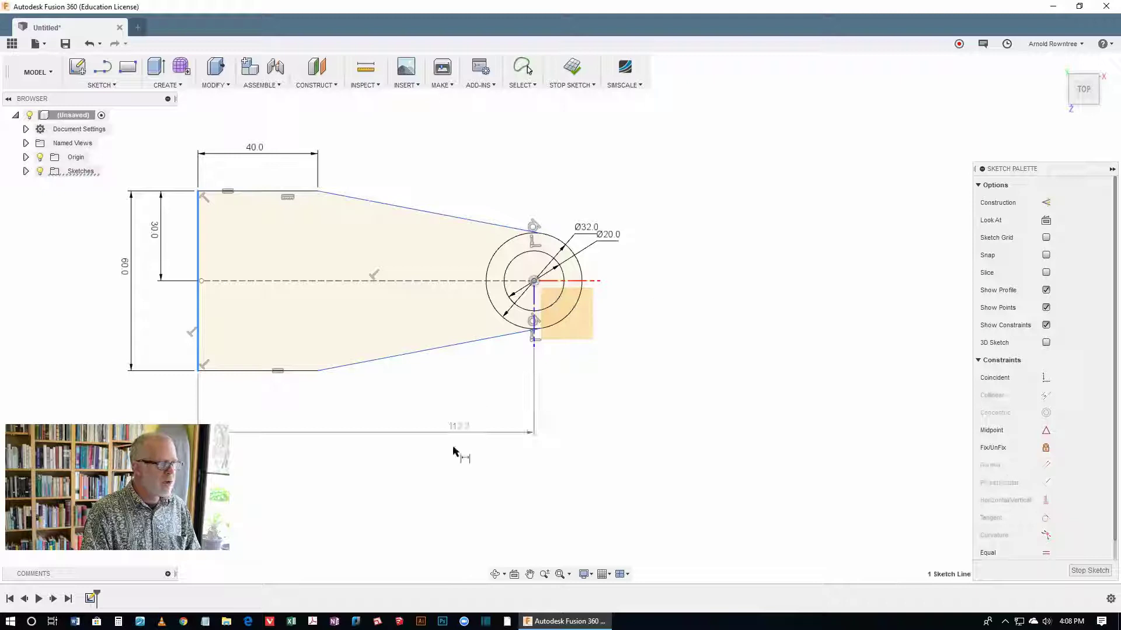
left_click(382, 479)
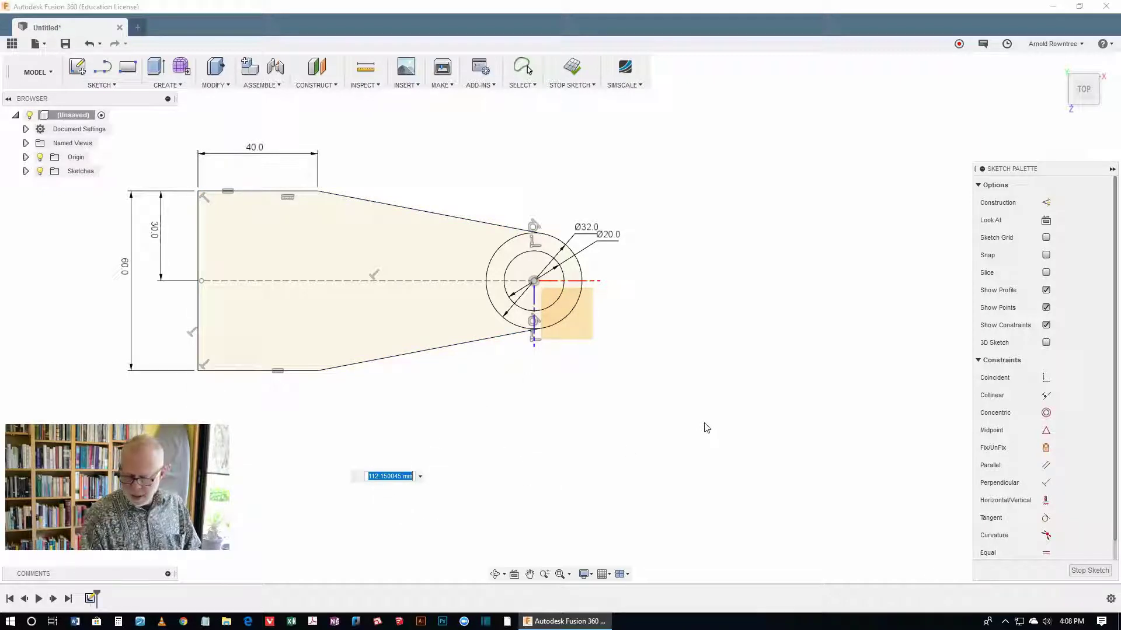
type("88")
key("Return")
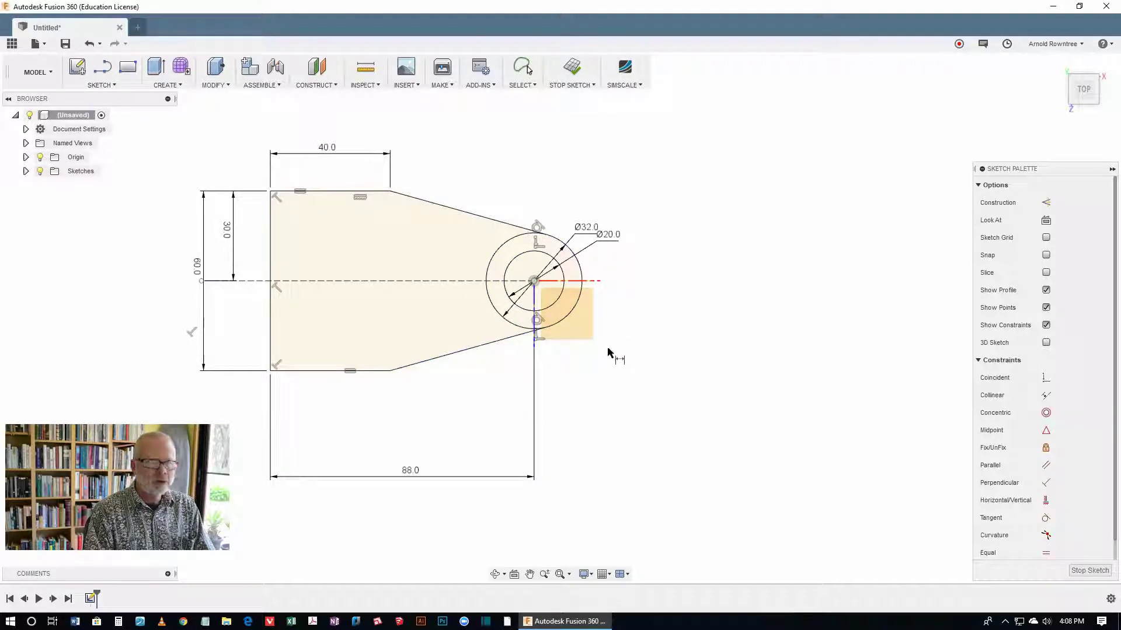
Step: Finish the sketch and extrude the plate profile 10 mm downward into a solid
key("Escape")
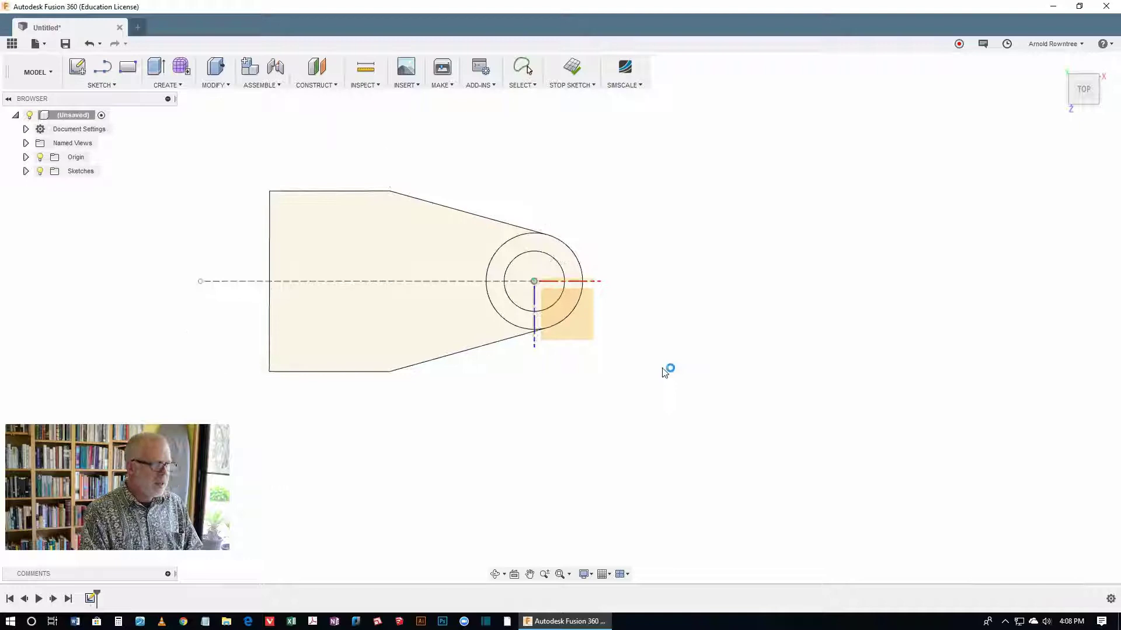
key("e")
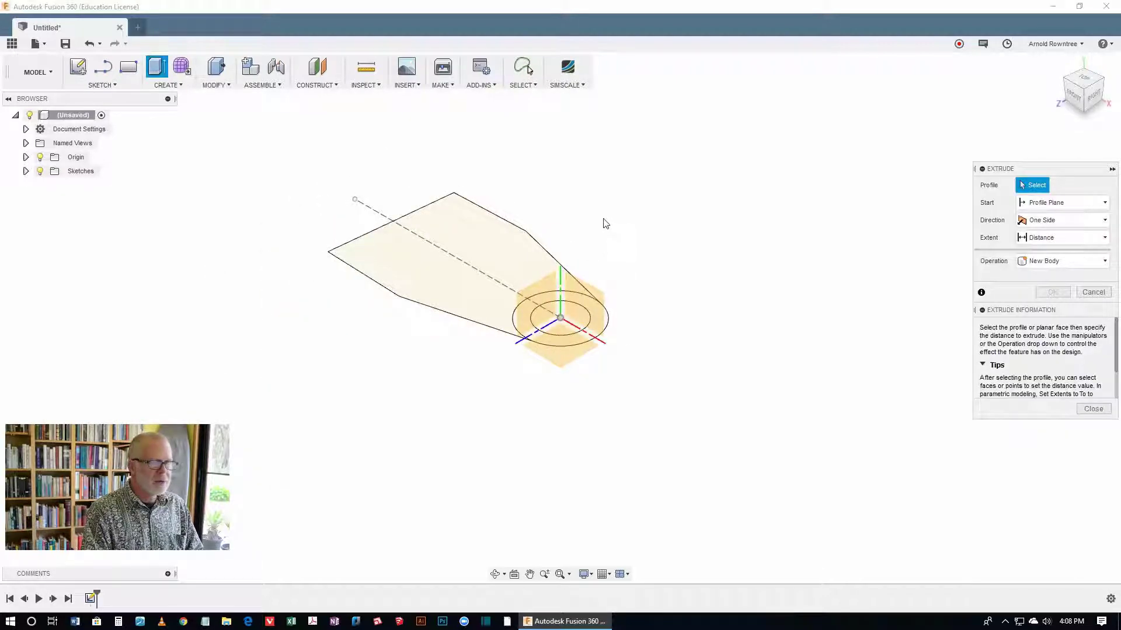
left_click(483, 237)
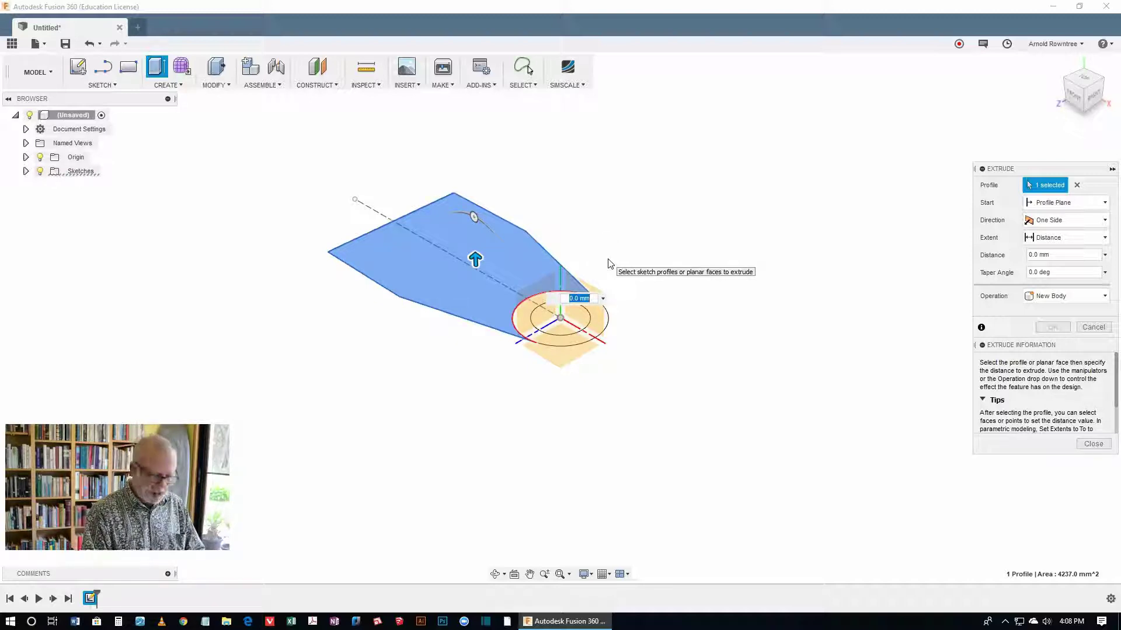
type("0")
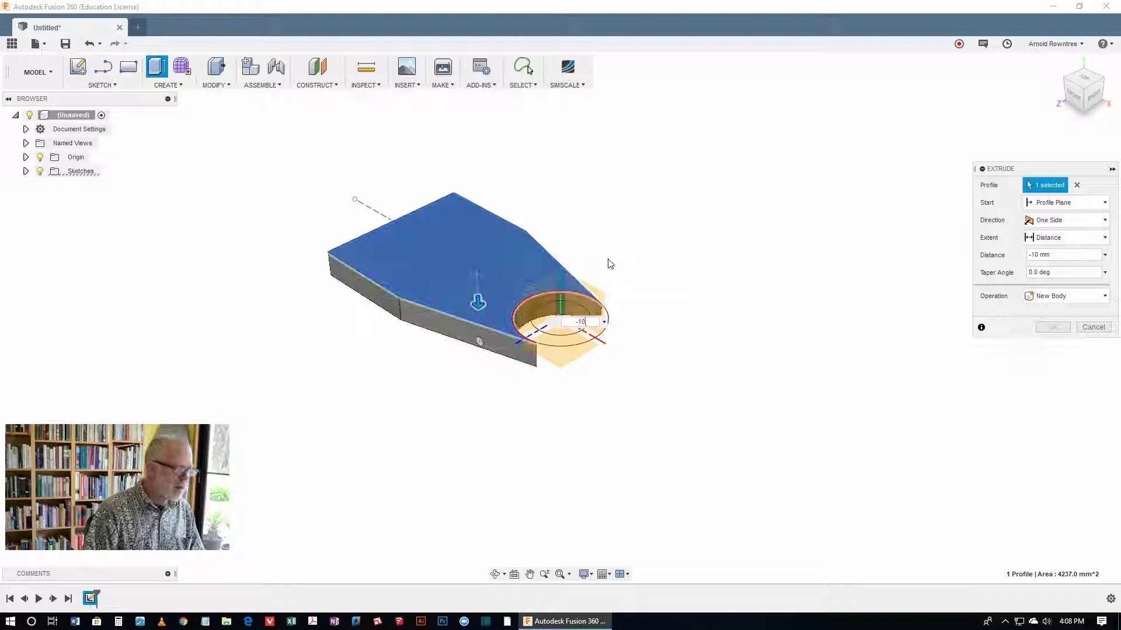
key("Return")
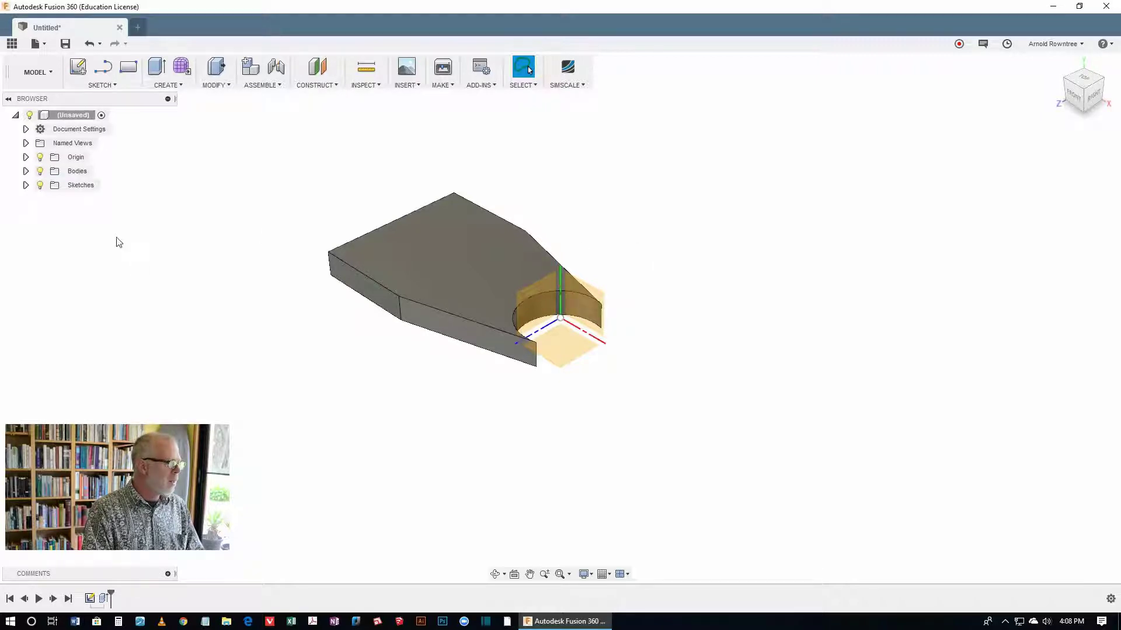
Step: Show Sketch1 again and extrude the ring between the circles 40 mm
left_click(25, 185)
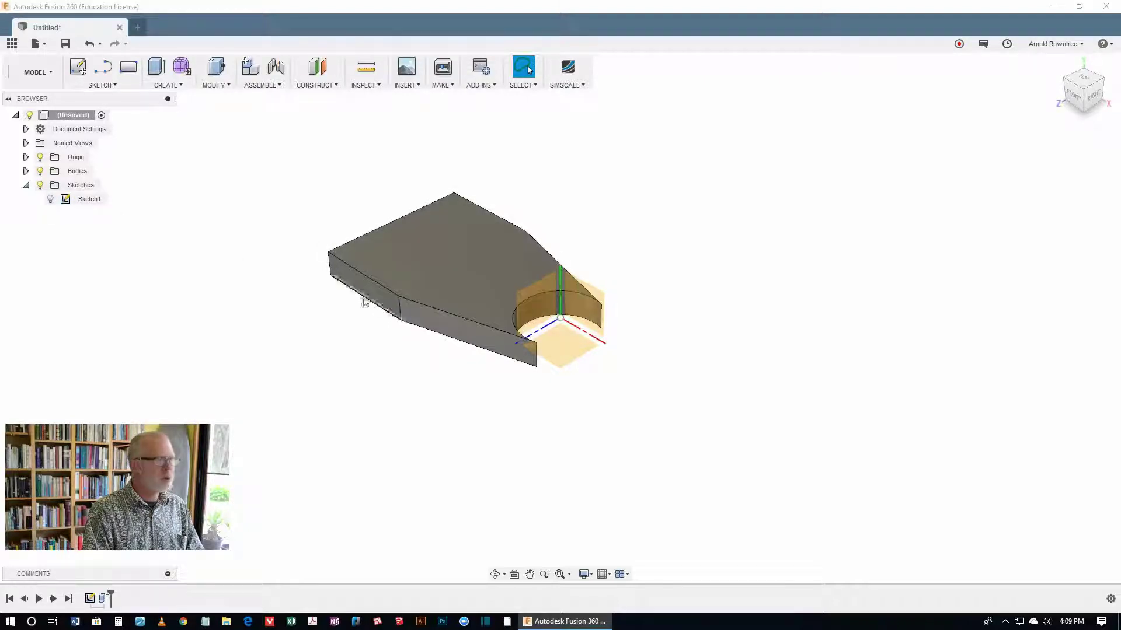
left_click(50, 199)
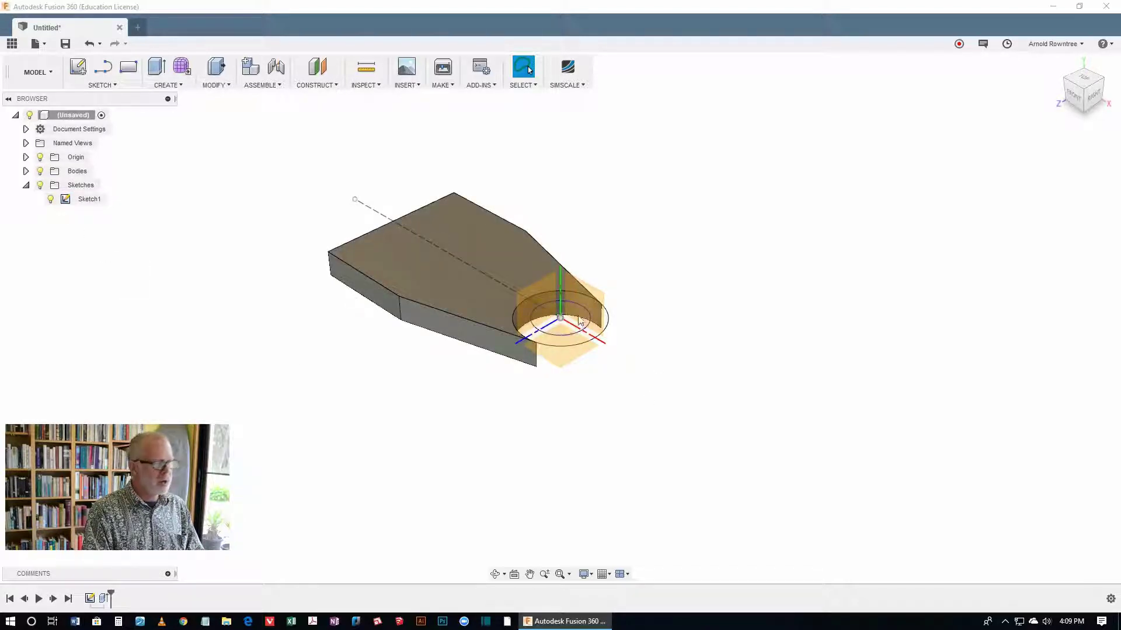
key("e")
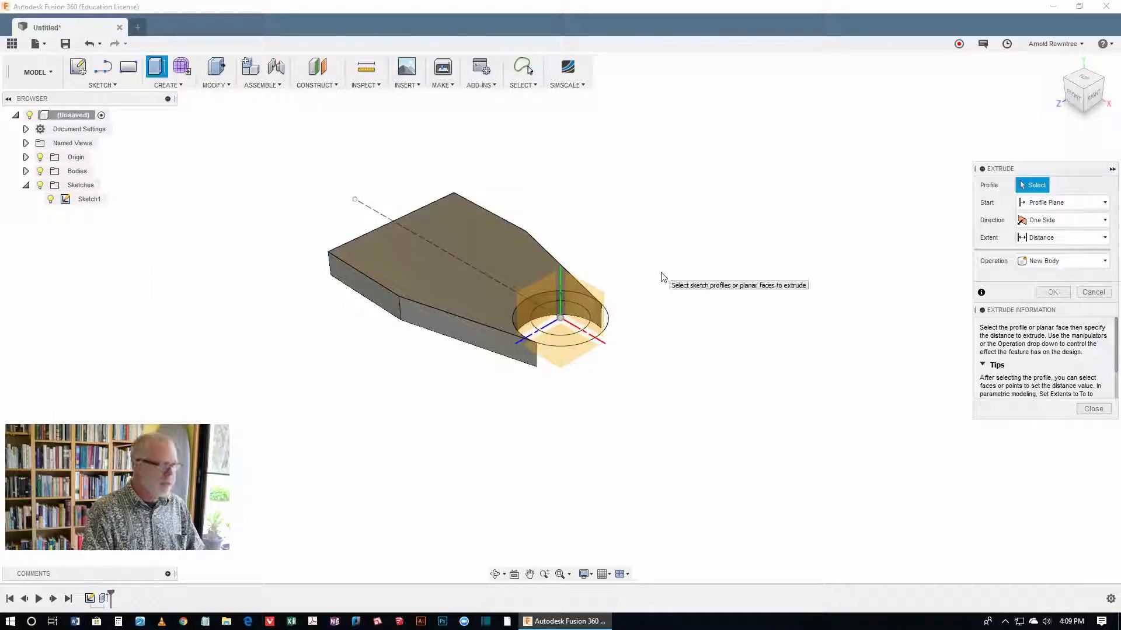
left_click(600, 334)
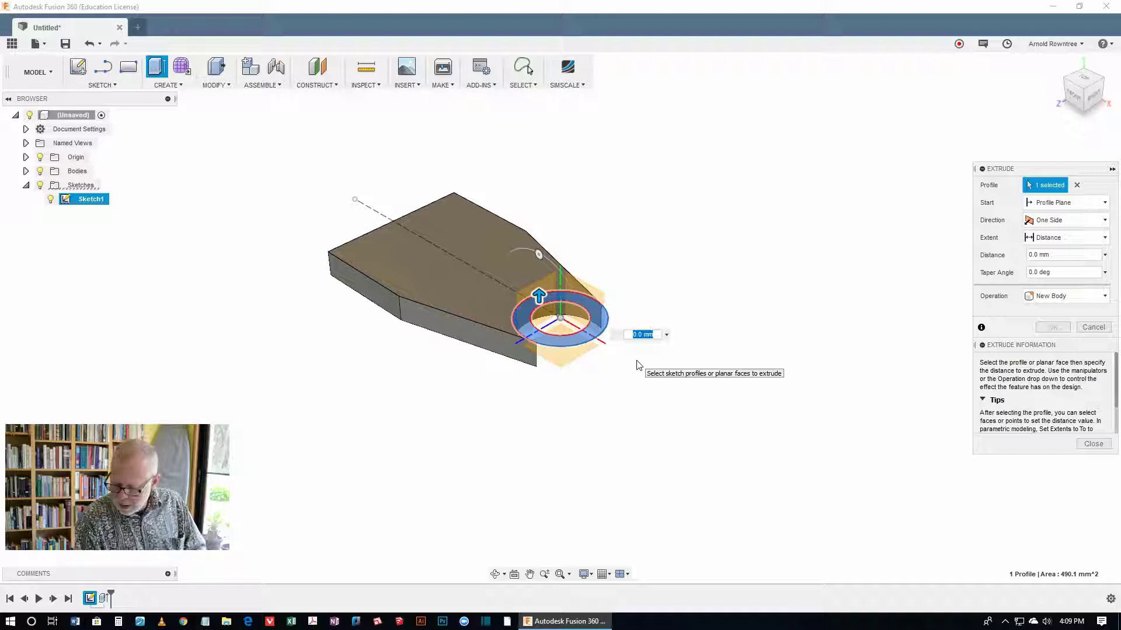
type("40")
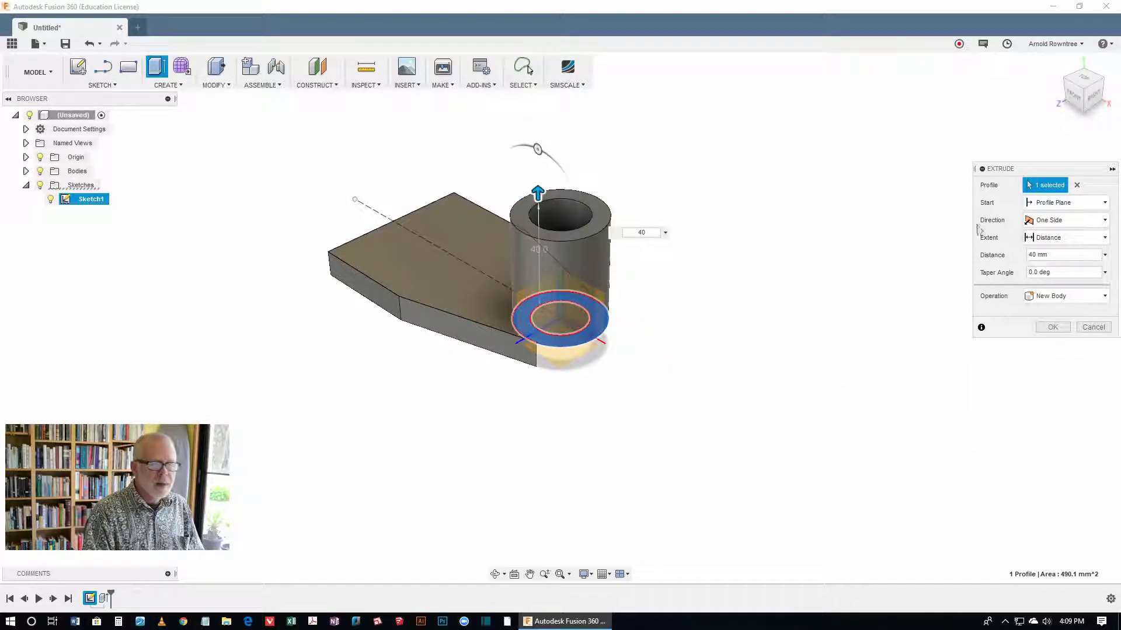
Step: Make the boss extrusion Two Sides with 20 mm on side 2, using Join
left_click(1104, 221)
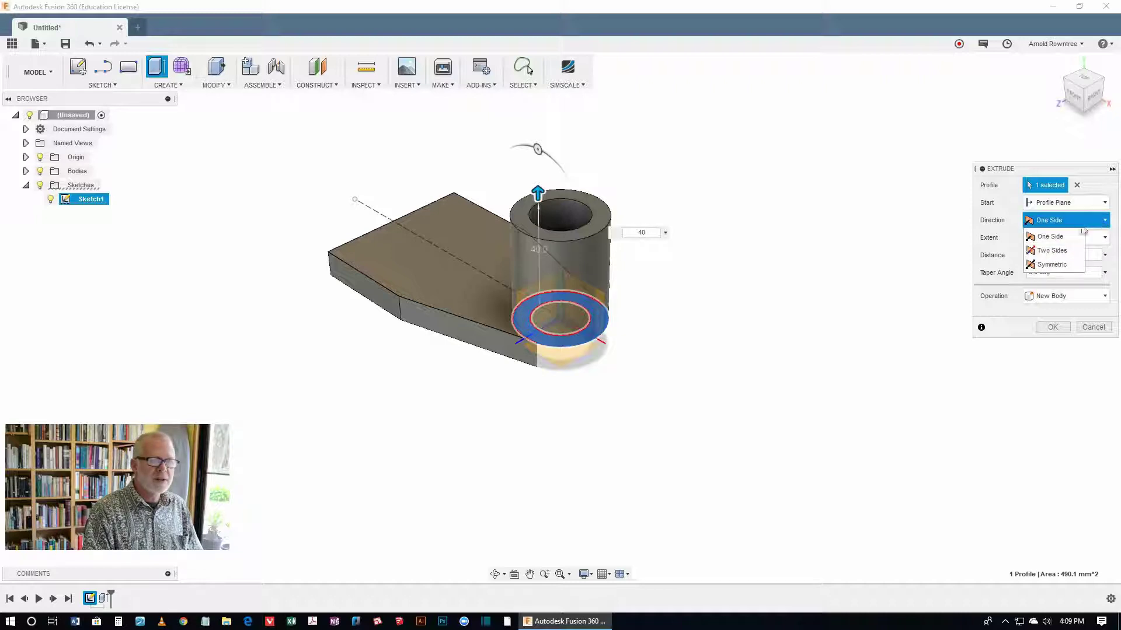
left_click(1049, 252)
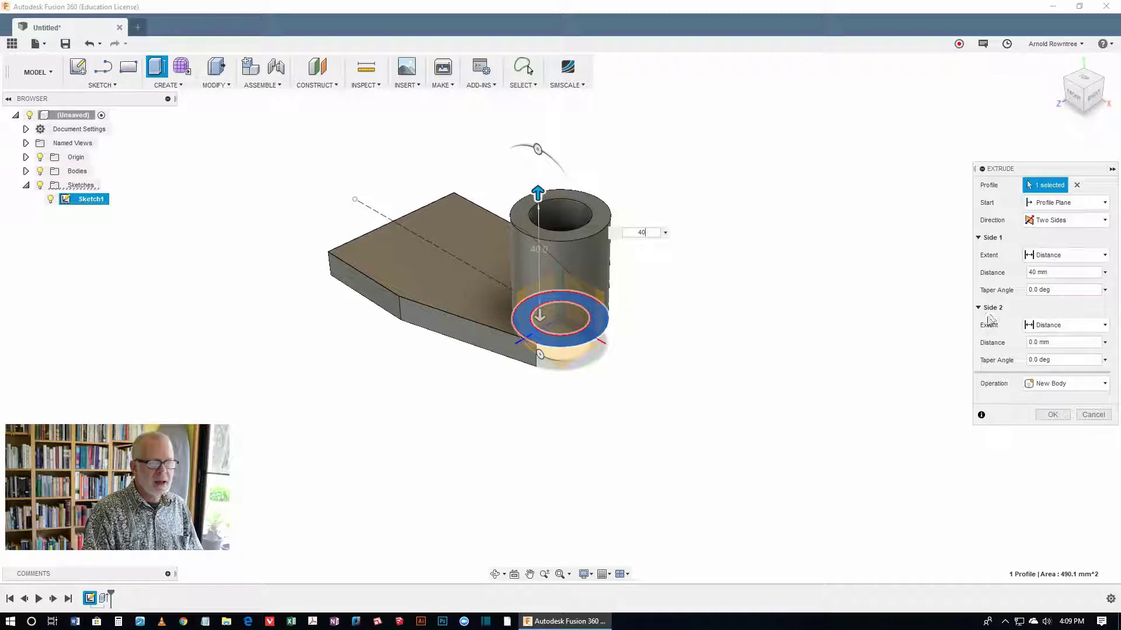
left_click(1053, 344)
double_click(1054, 342)
type("20")
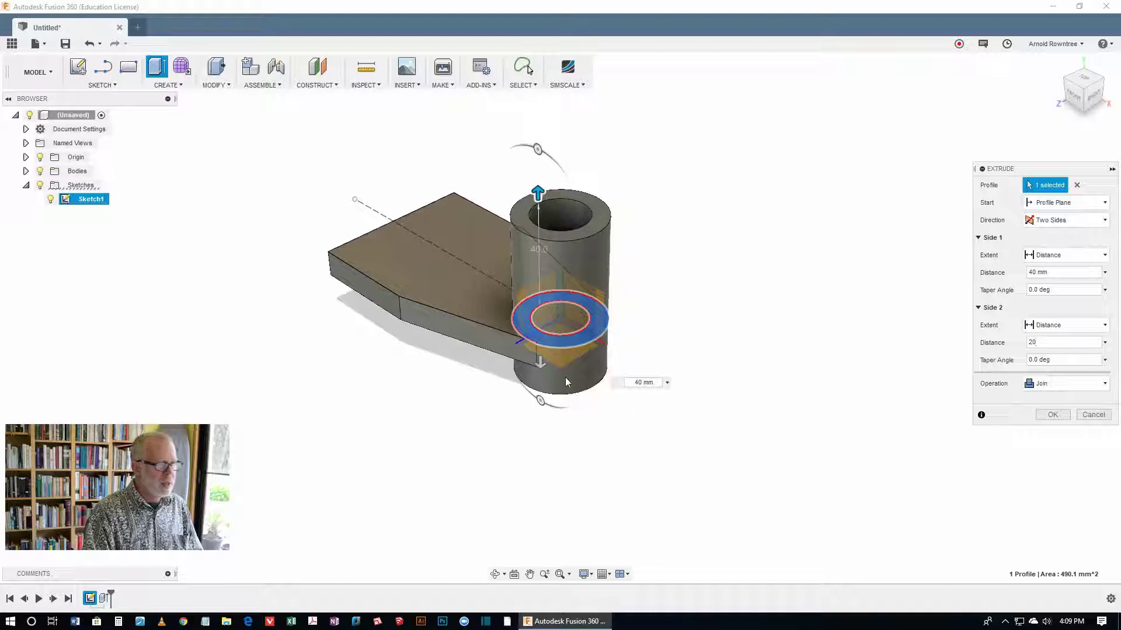
left_click(1054, 416)
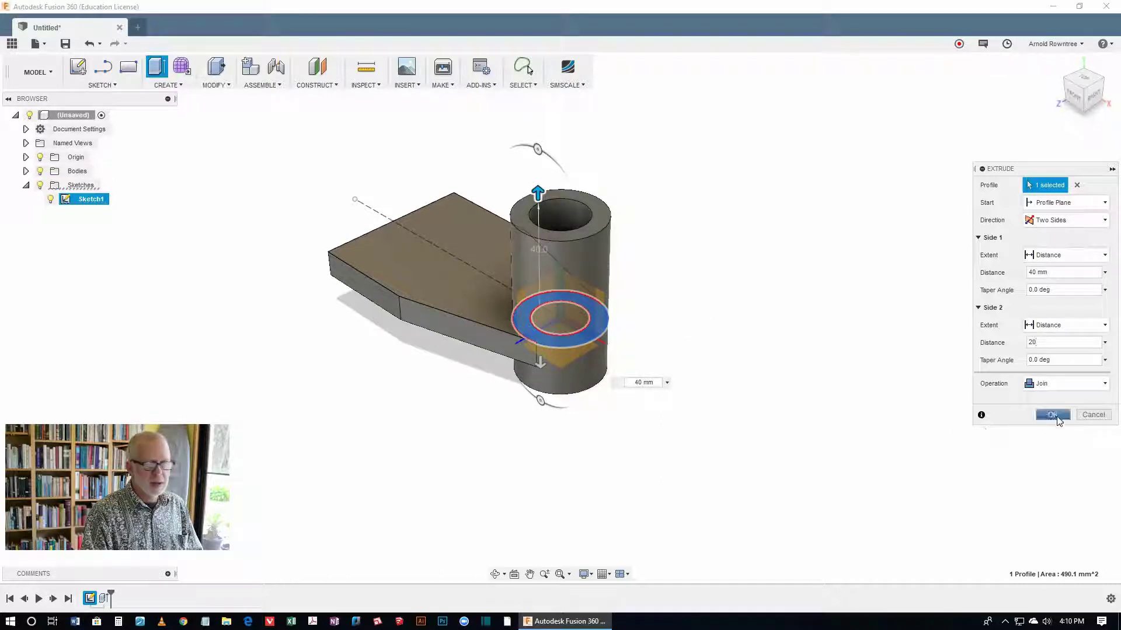
left_click(1064, 384)
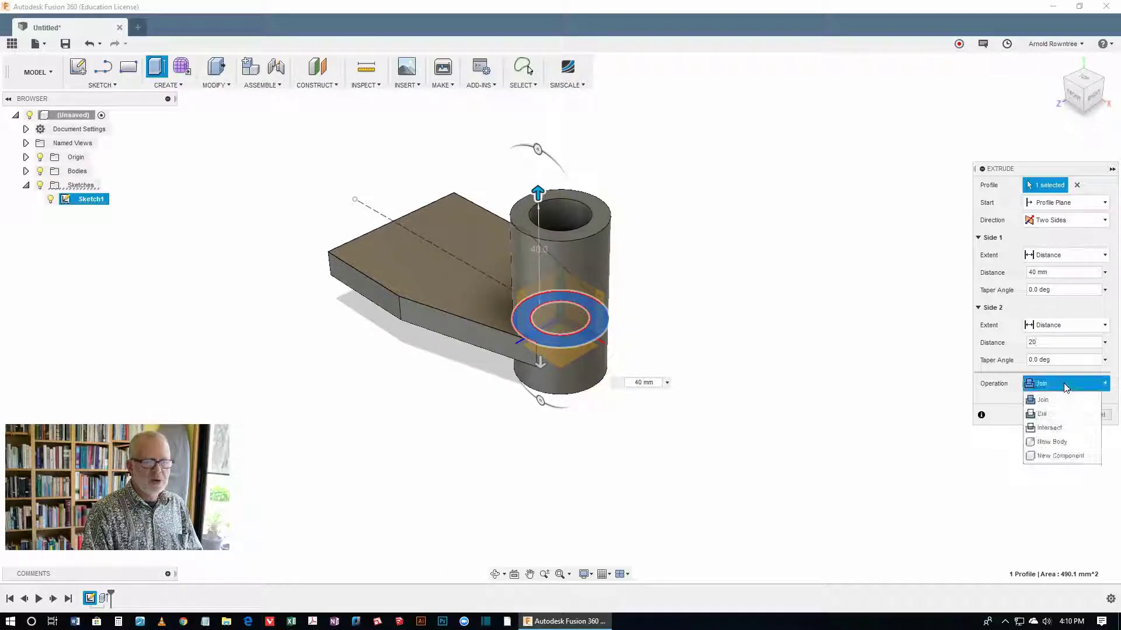
left_click(1065, 390)
Step: Commit the boss extrusion and start a new sketch on the plate's bottom face
left_click(1054, 415)
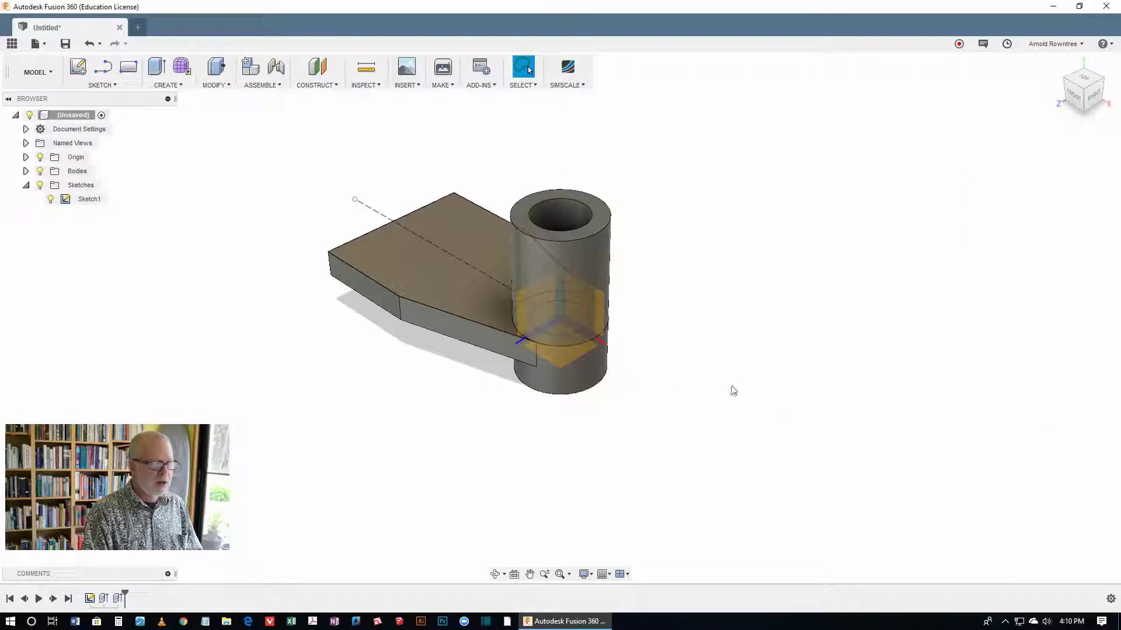
middle_click_drag(730, 344, 650, 332, "shift")
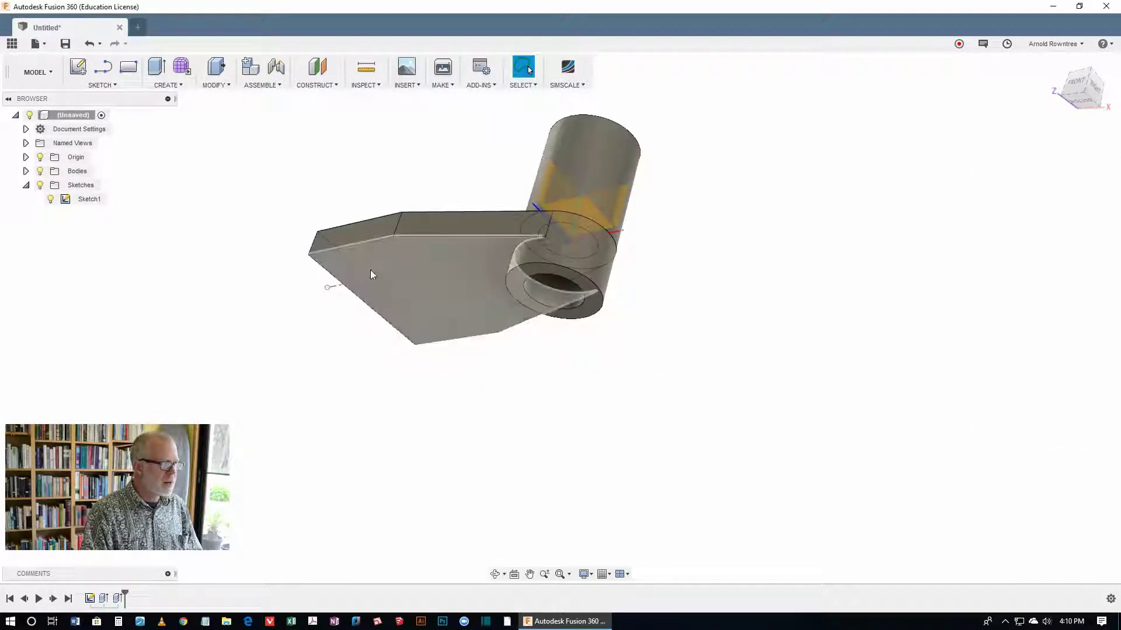
right_click(719, 202)
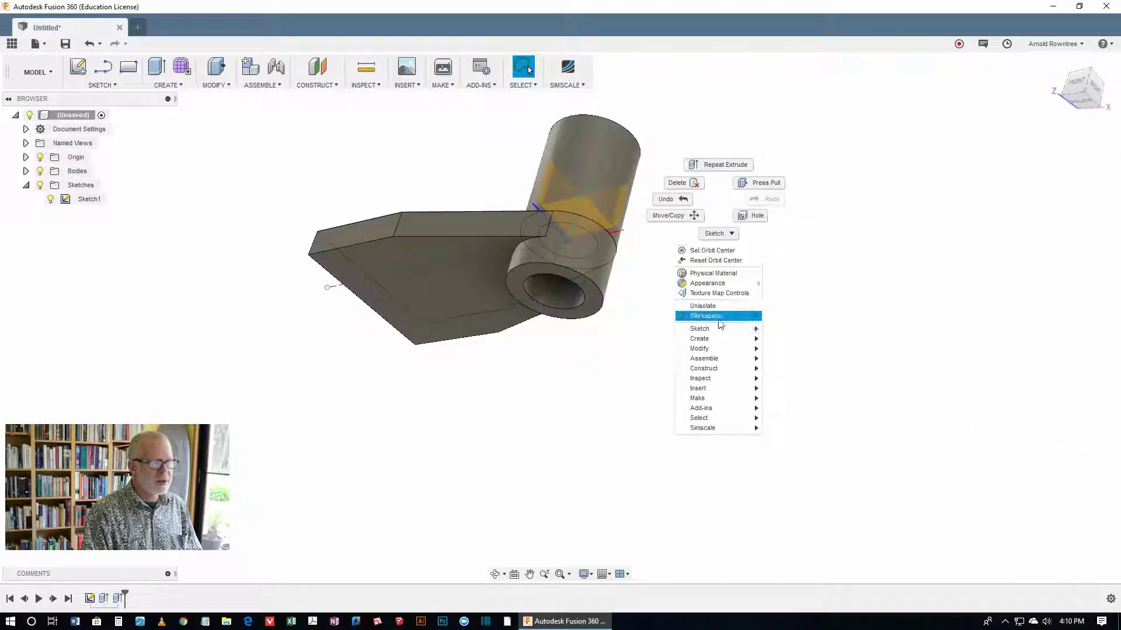
mouse_move(706, 329)
left_click(795, 329)
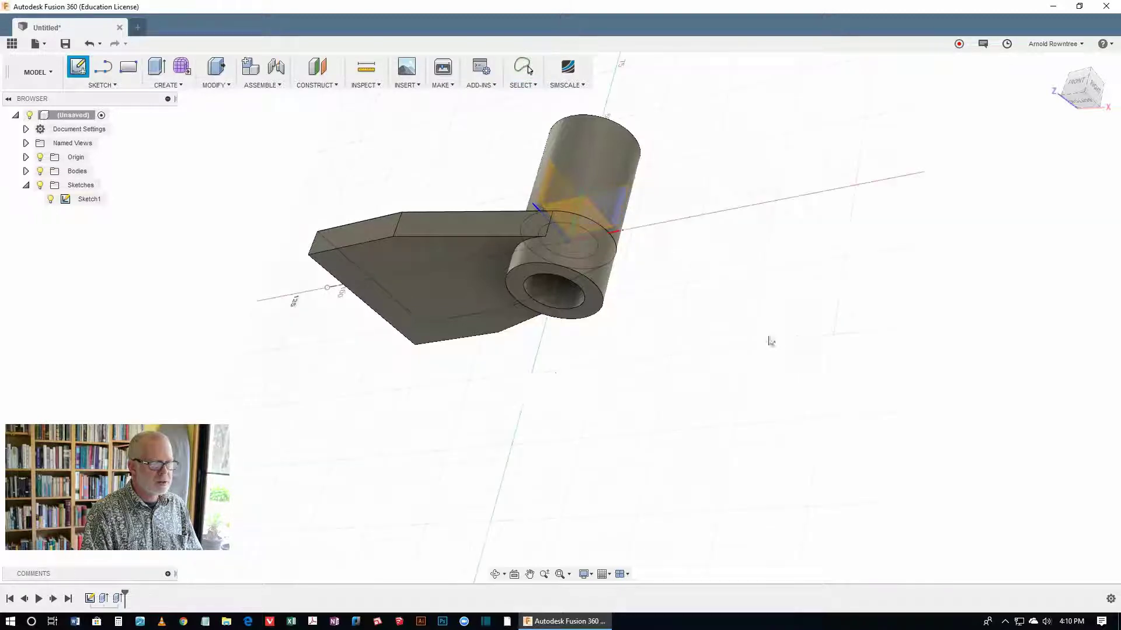
left_click(374, 272)
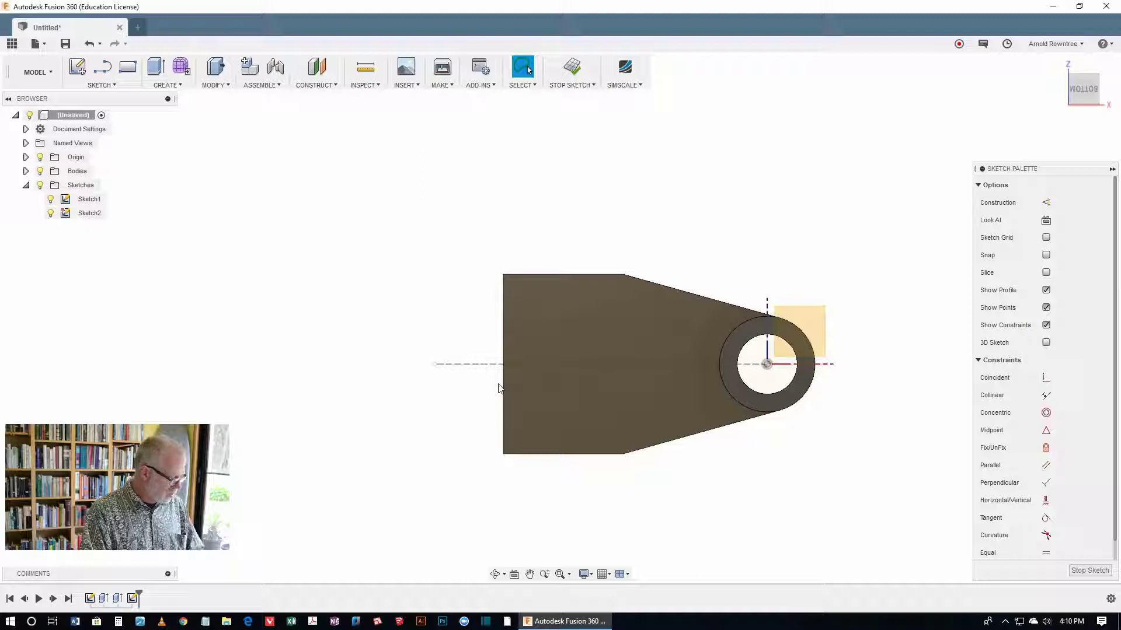
Step: Draw a line across the plate's underside and constrain it vertical
key("l")
left_click(535, 274)
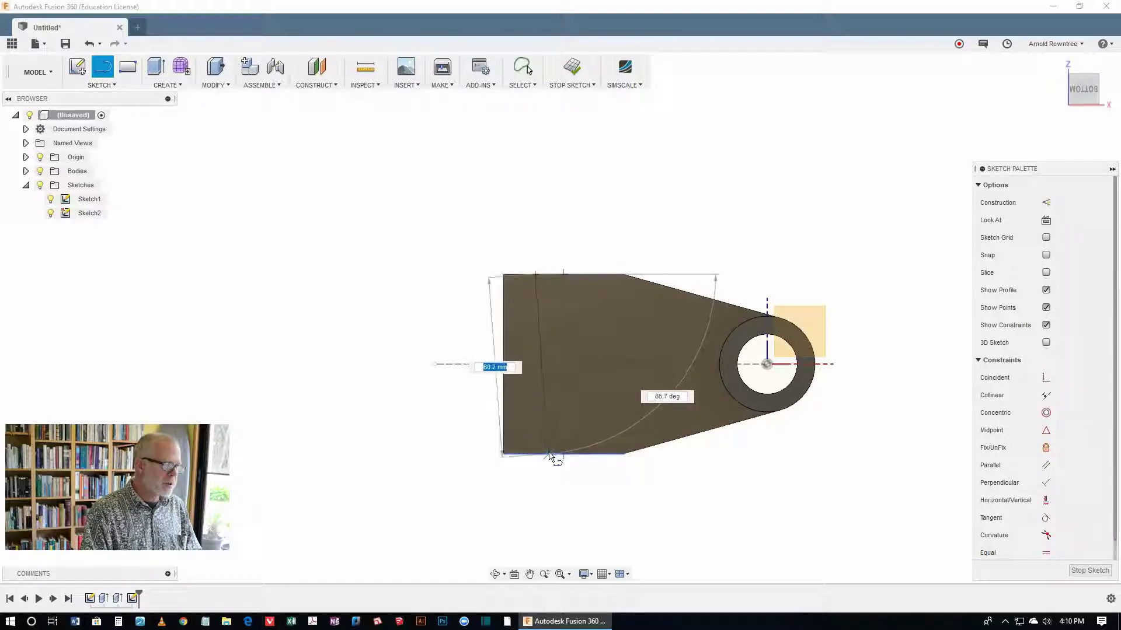
double_click(549, 454)
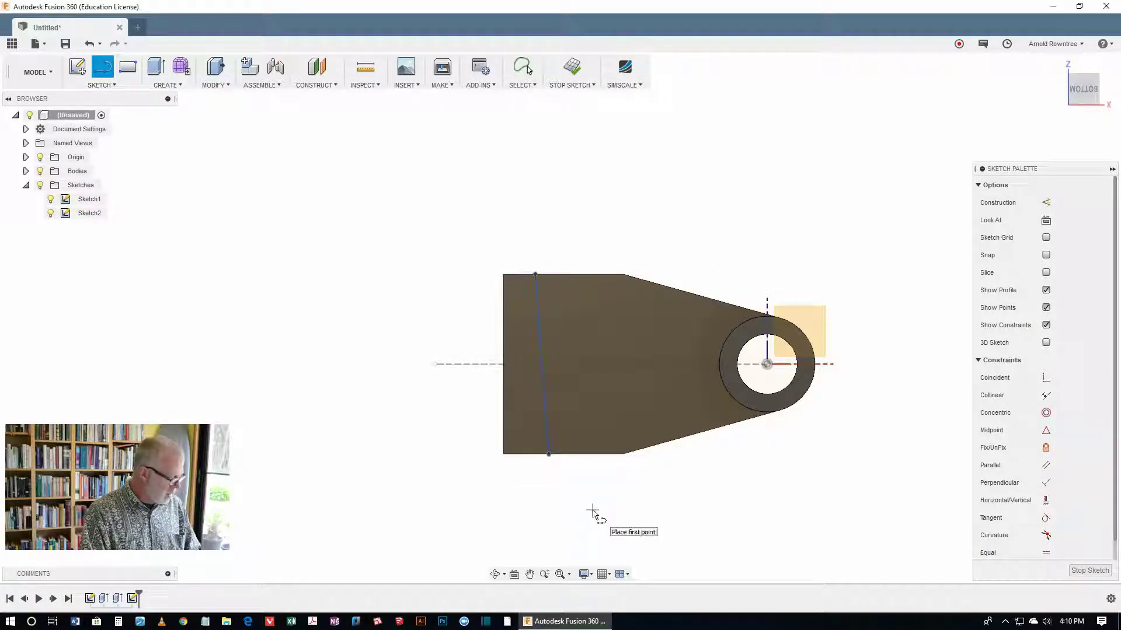
key("s")
left_click(603, 537)
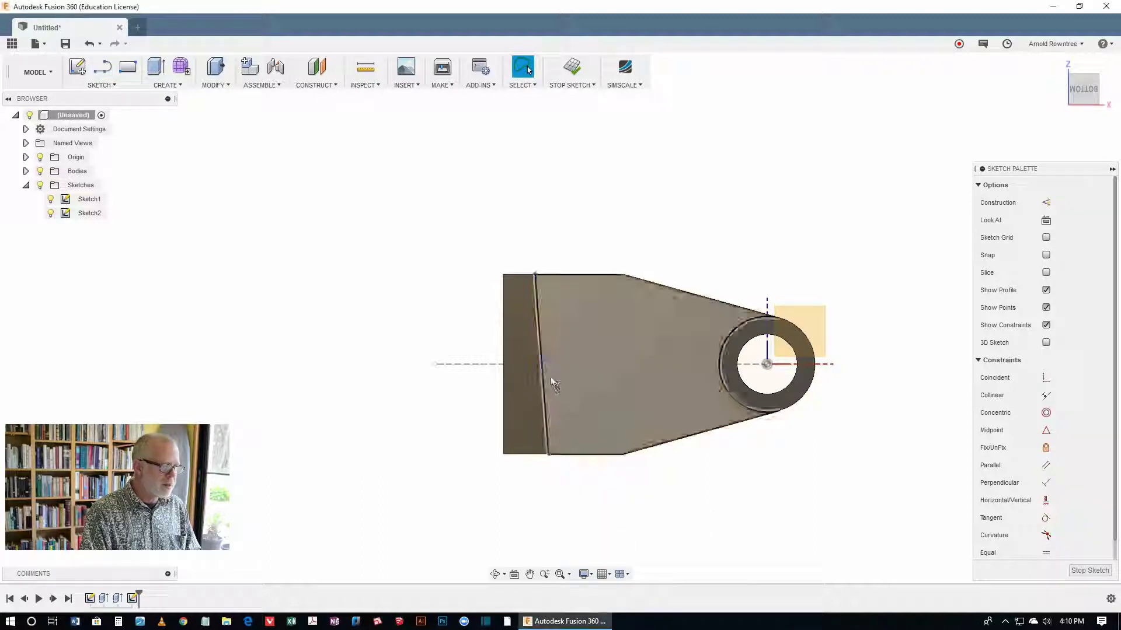
left_click(541, 349)
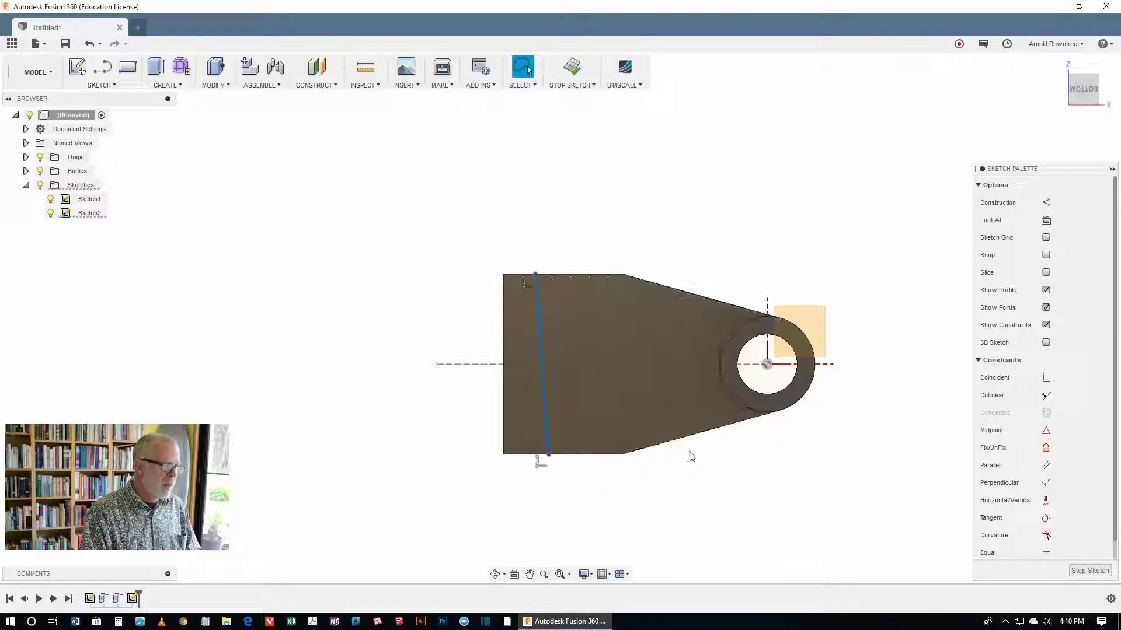
left_click(1011, 501)
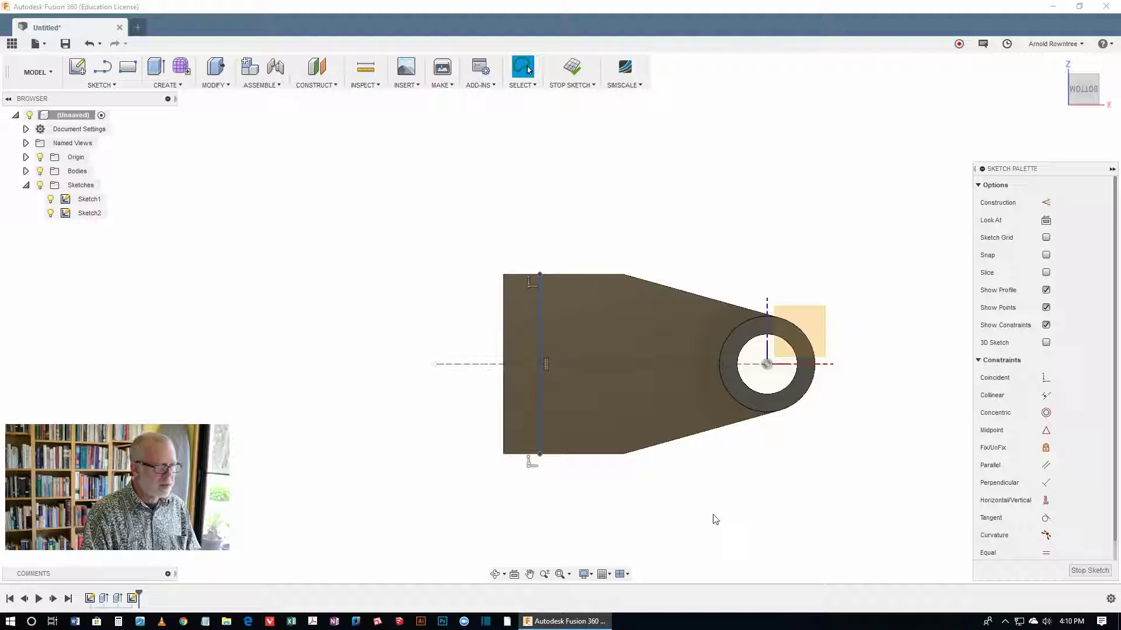
Step: Dimension the line 10 mm from the plate's square end edge
key("d")
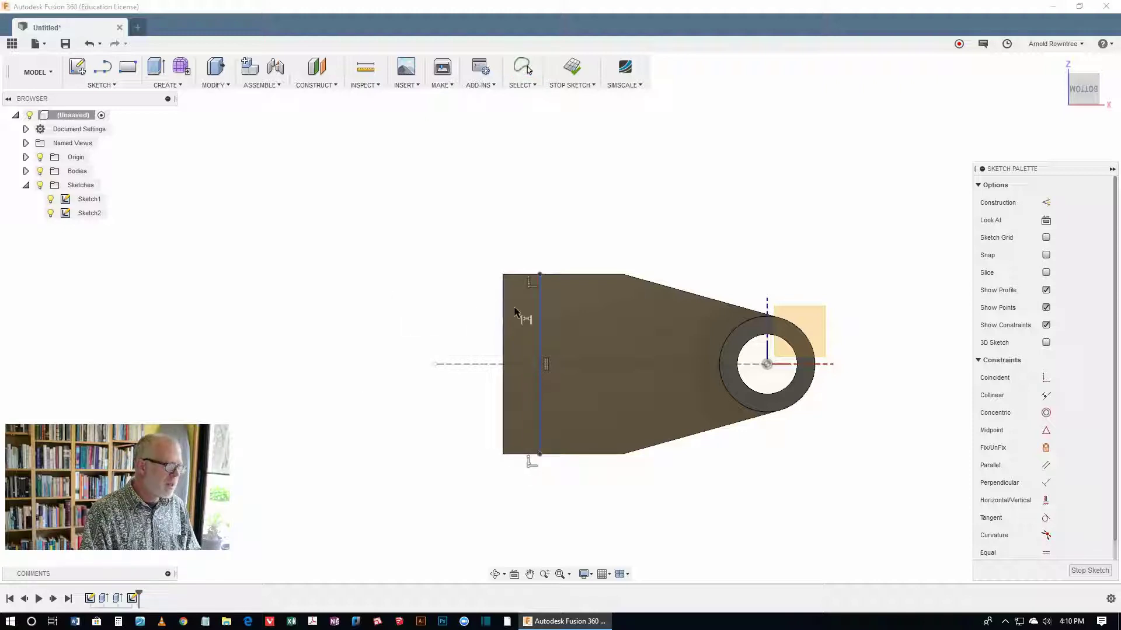
left_click(504, 316)
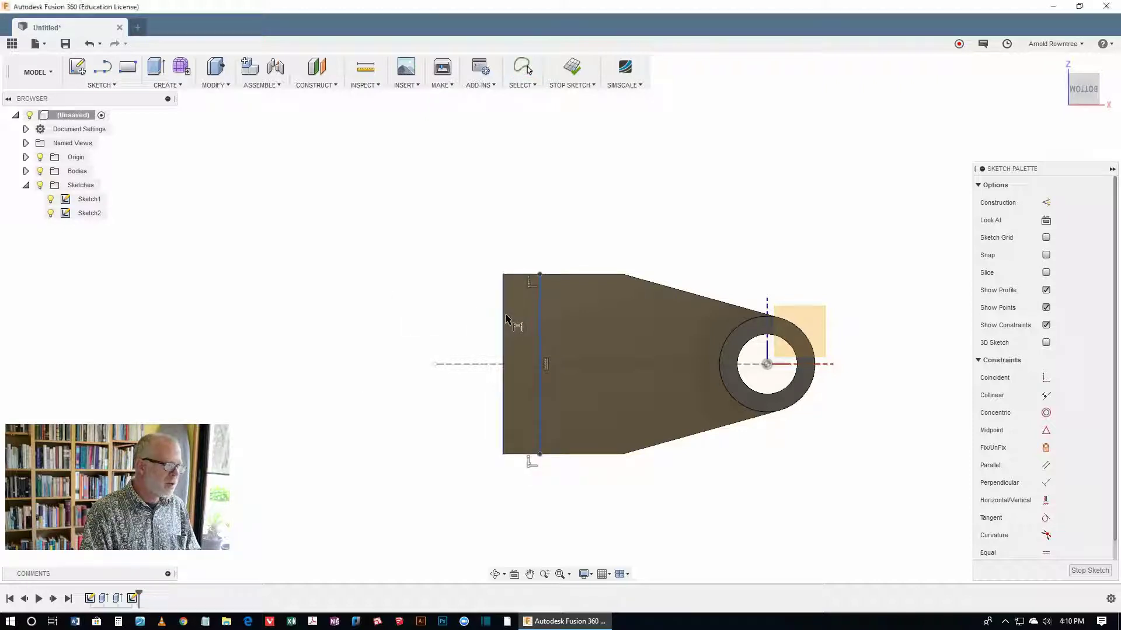
left_click(540, 317)
left_click(517, 209)
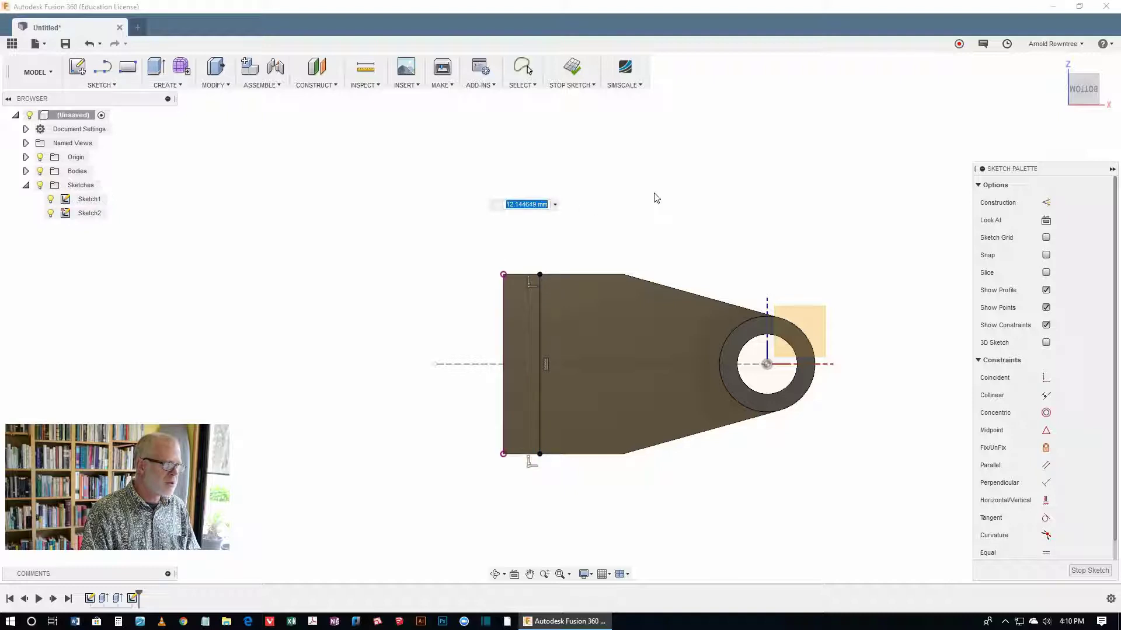
type("10")
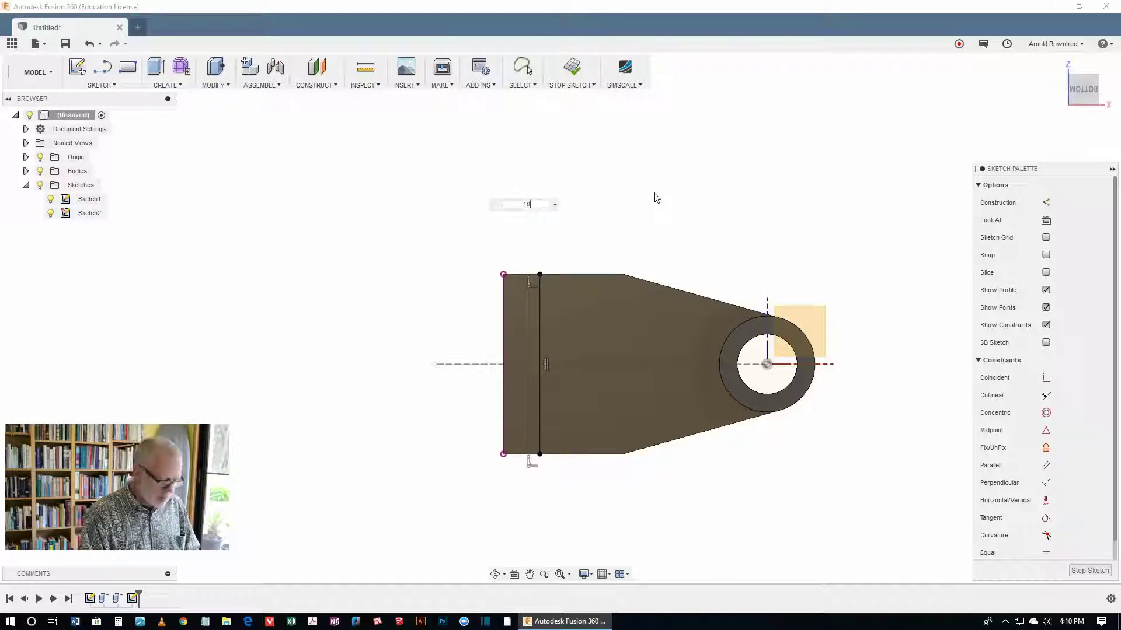
key("Return")
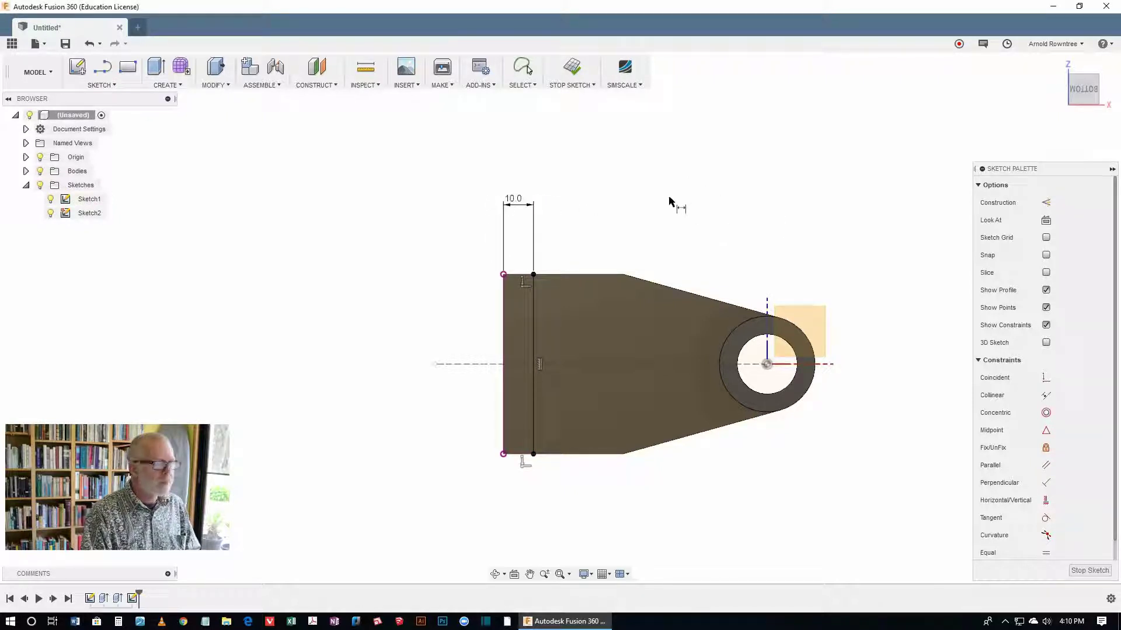
Step: Extrude the narrow 10 mm strip at the square end by 20 mm into a lip
key("e")
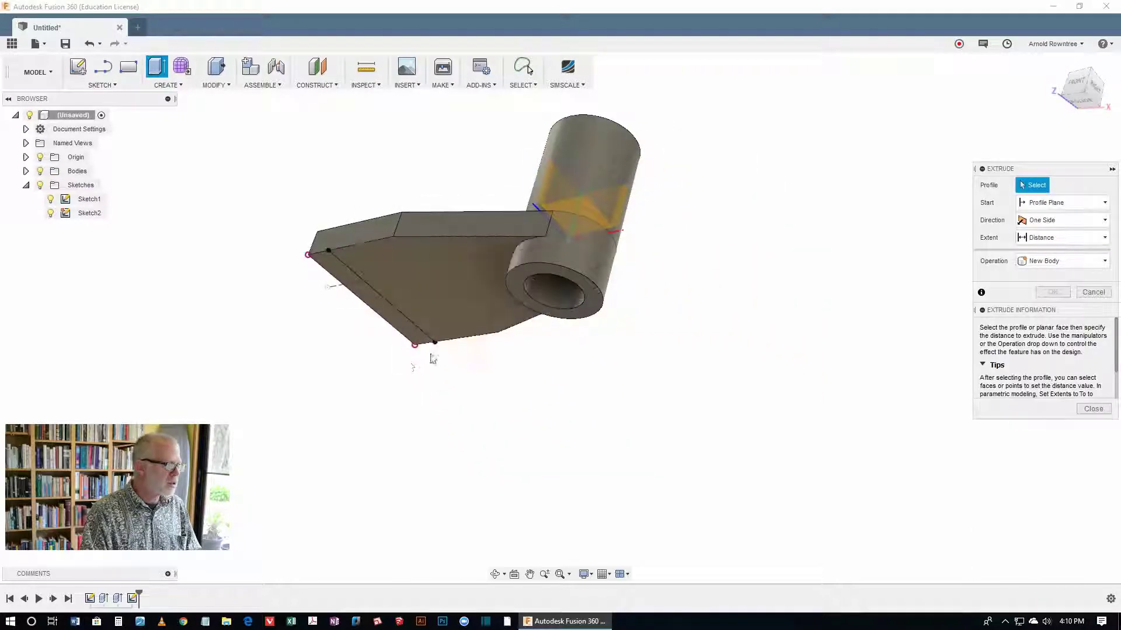
left_click(380, 307)
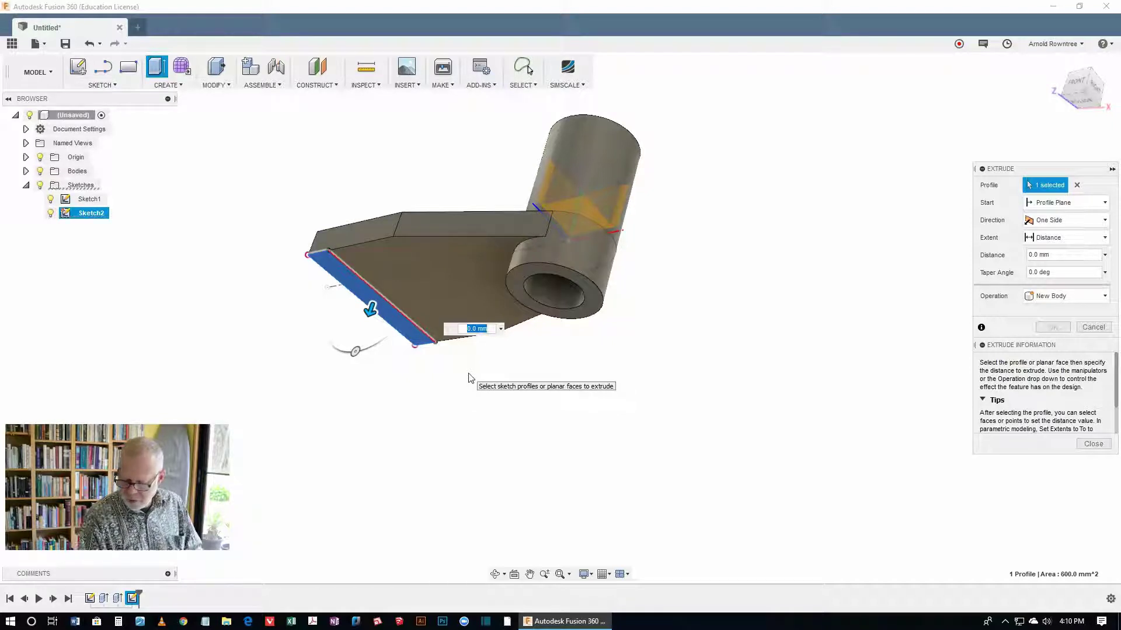
type("20")
key("Return")
middle_click_drag(468, 378, 758, 203, "shift")
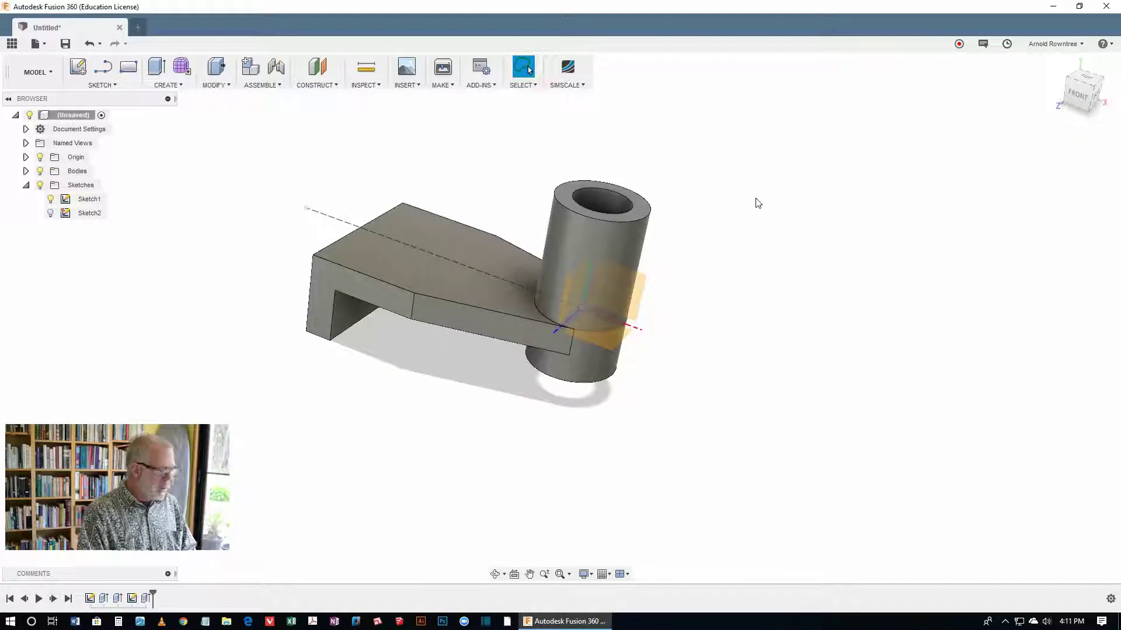
Step: Start a new sketch on the part's front face and draw a small rectangle at the plate's top edge
right_click(764, 196)
mouse_move(764, 320)
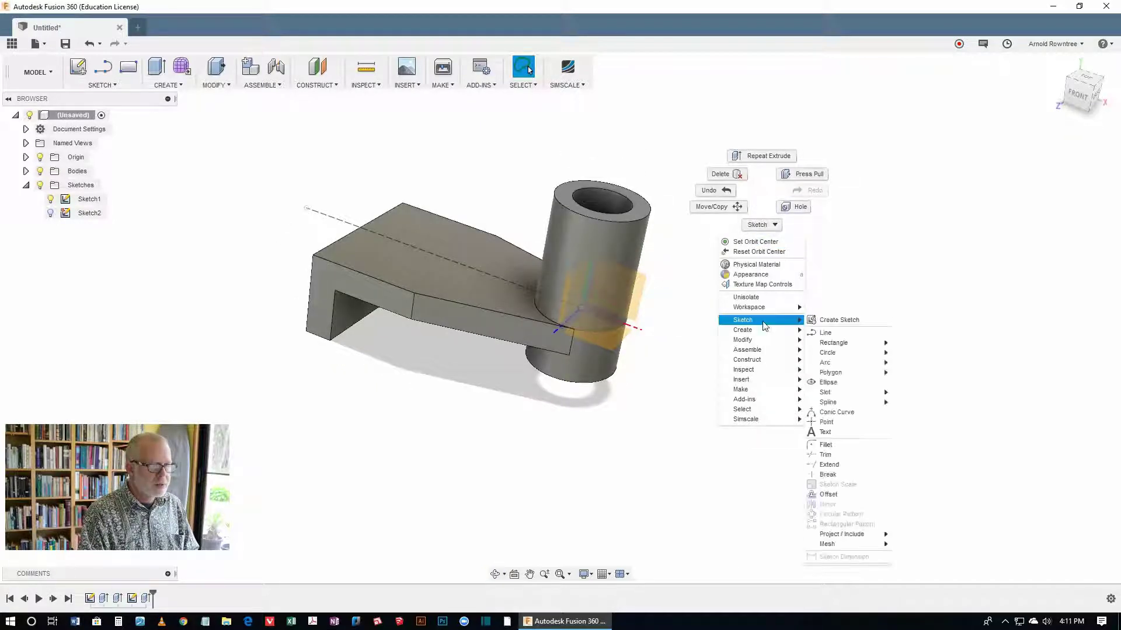
left_click(831, 320)
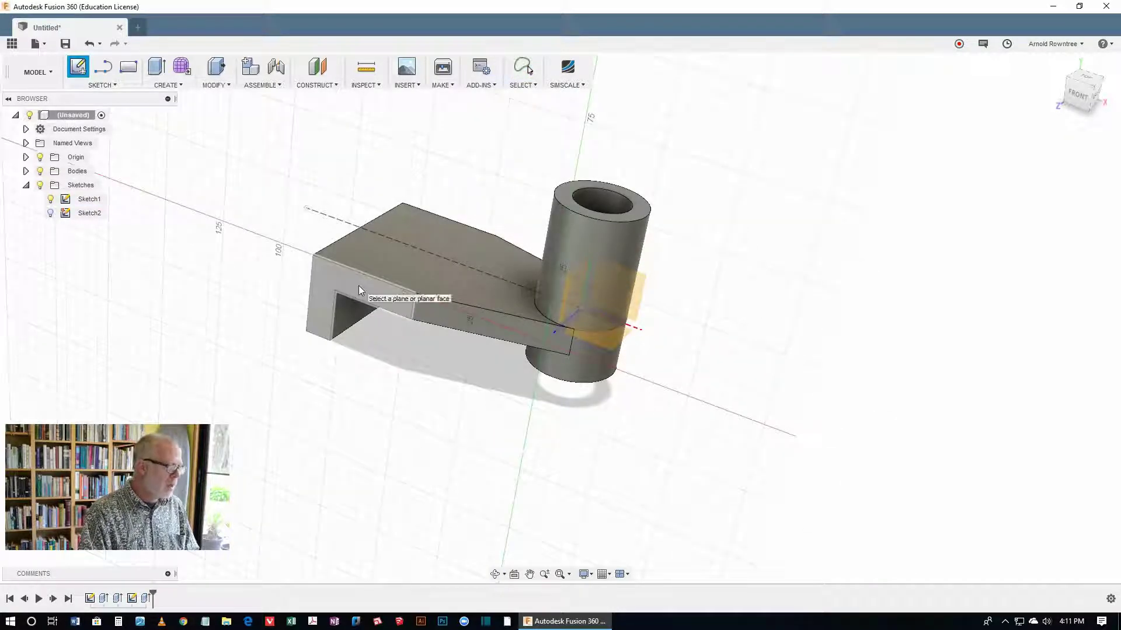
left_click(331, 279)
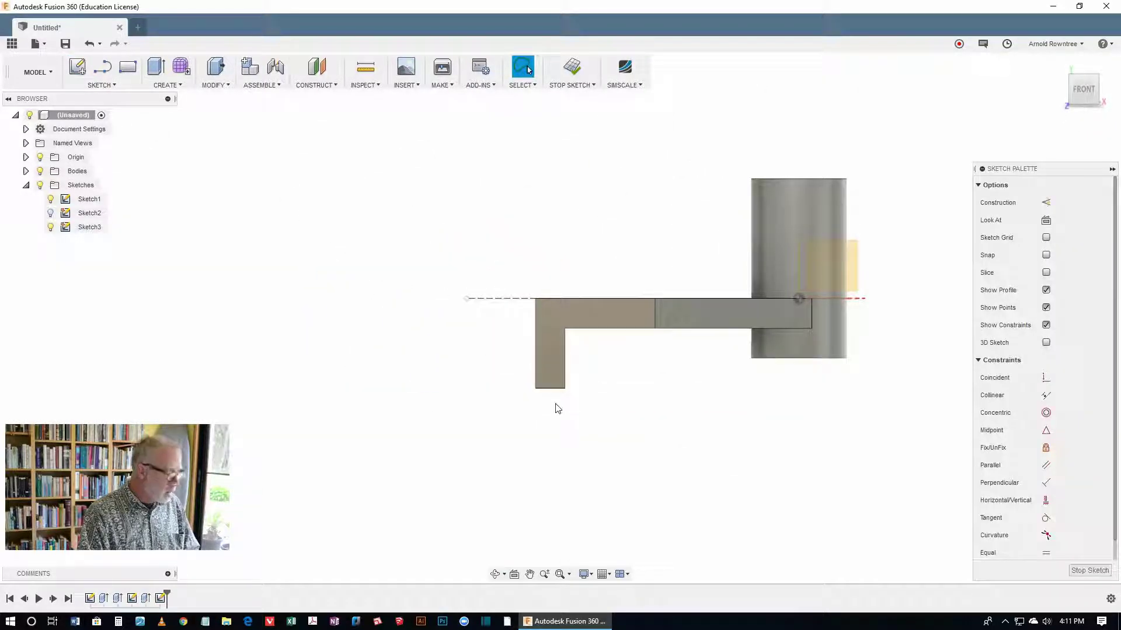
key("r")
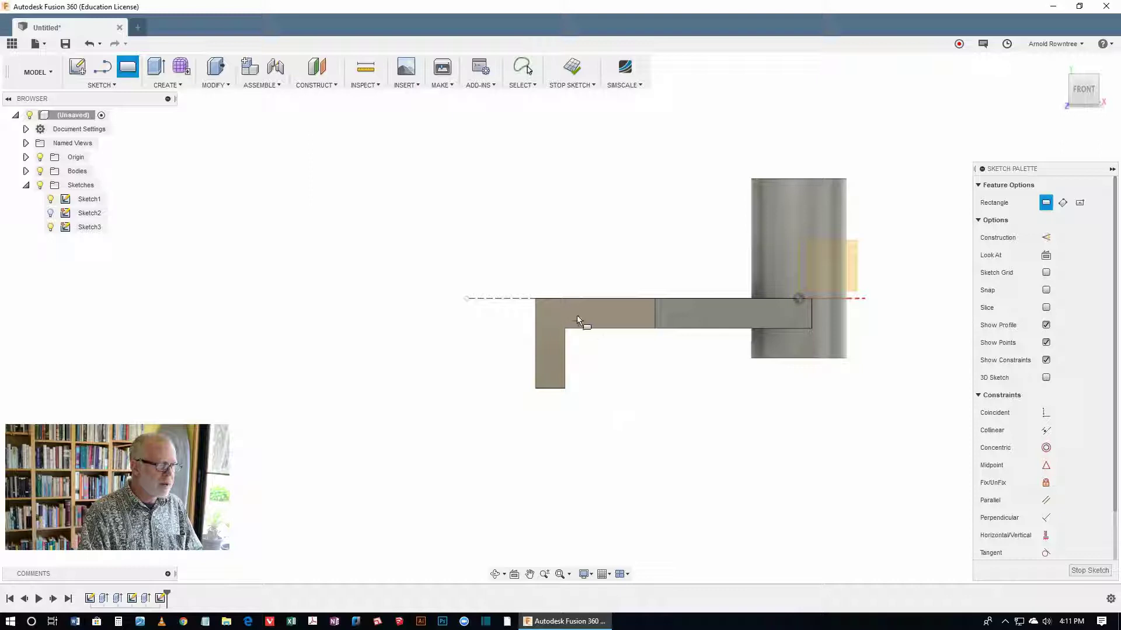
left_click(565, 299)
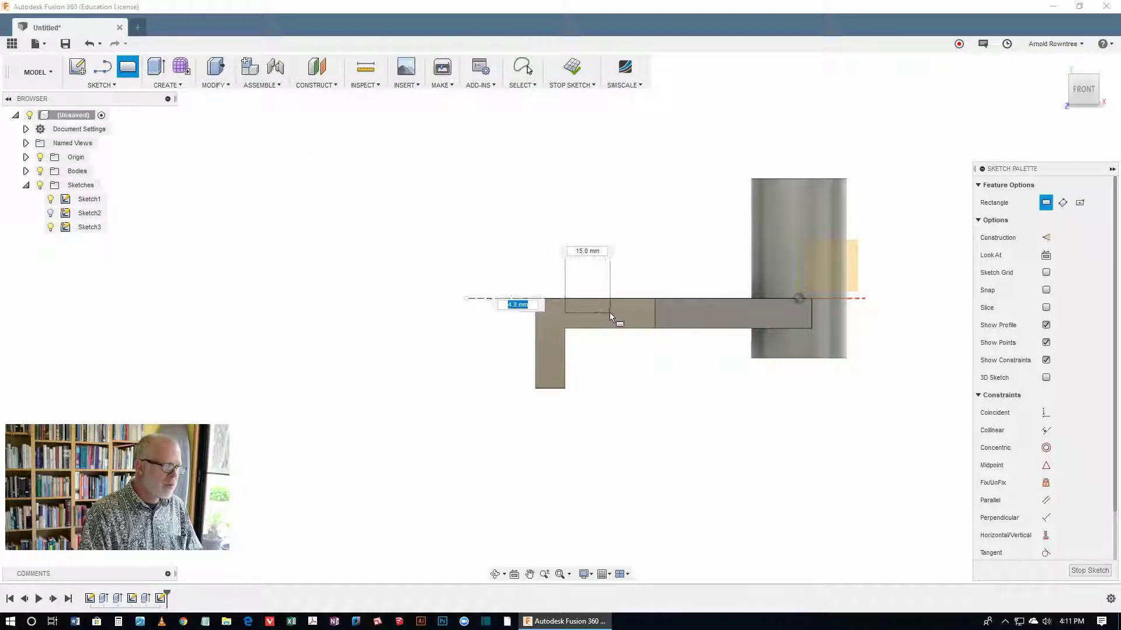
left_click(609, 310)
scroll(587, 349, "up", 3)
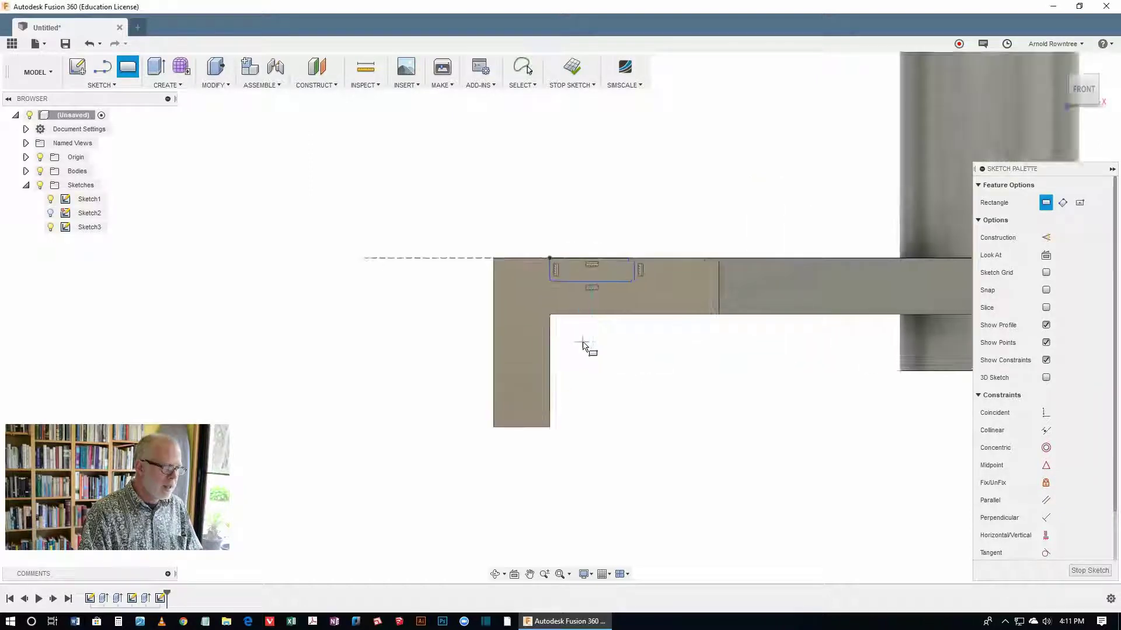
Step: Dimension the rectangle 15 mm wide and 3 mm high
key("d")
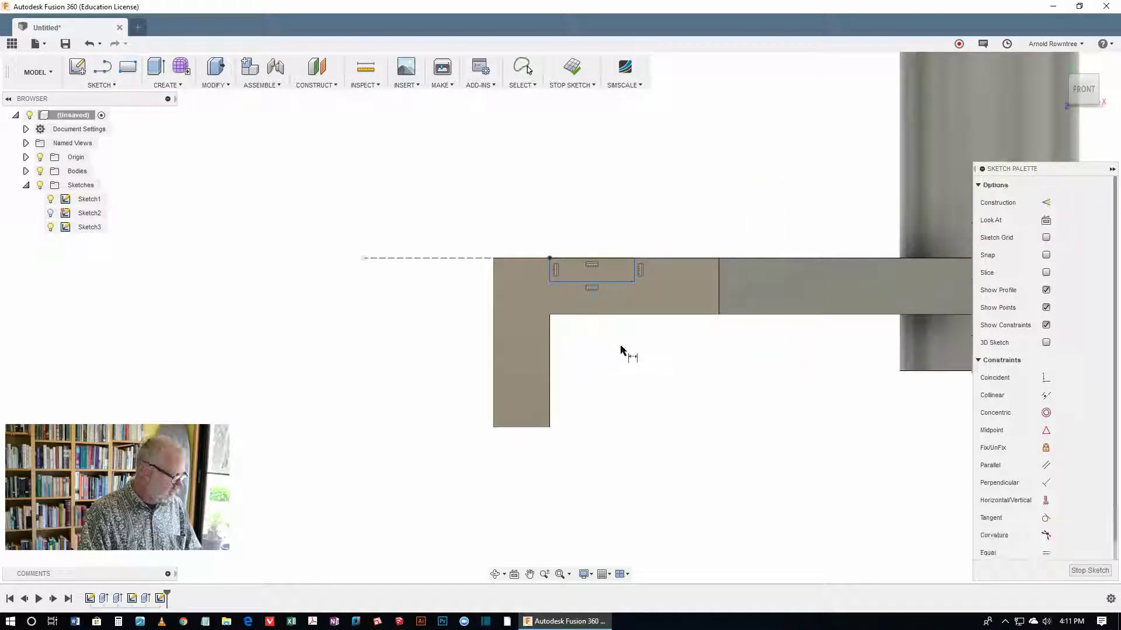
left_click(604, 261)
left_click(613, 205)
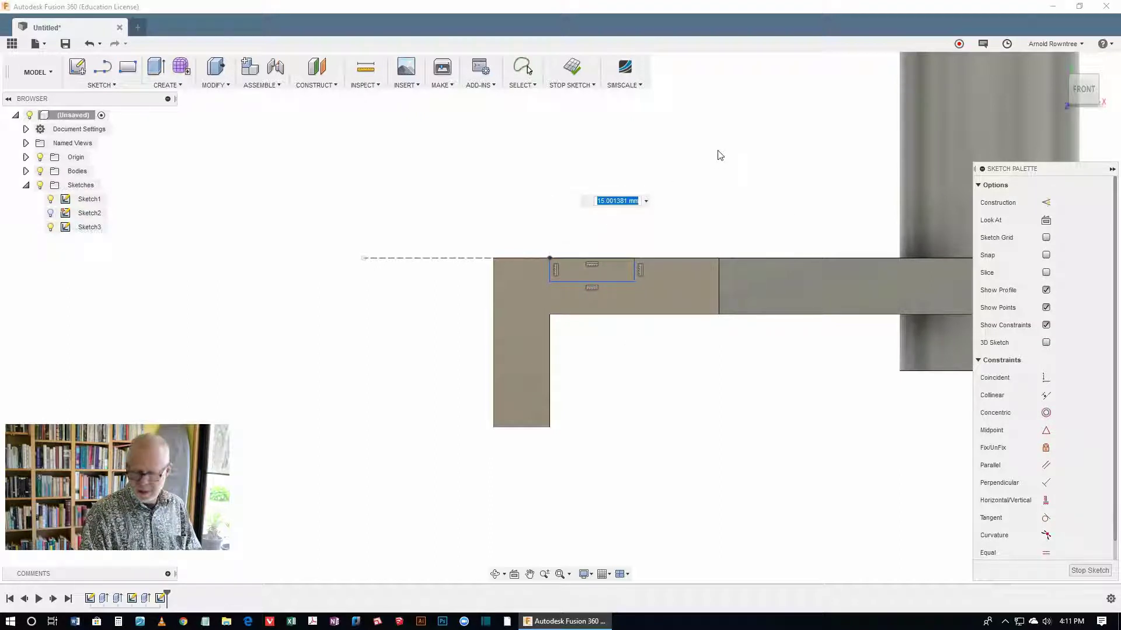
type("15")
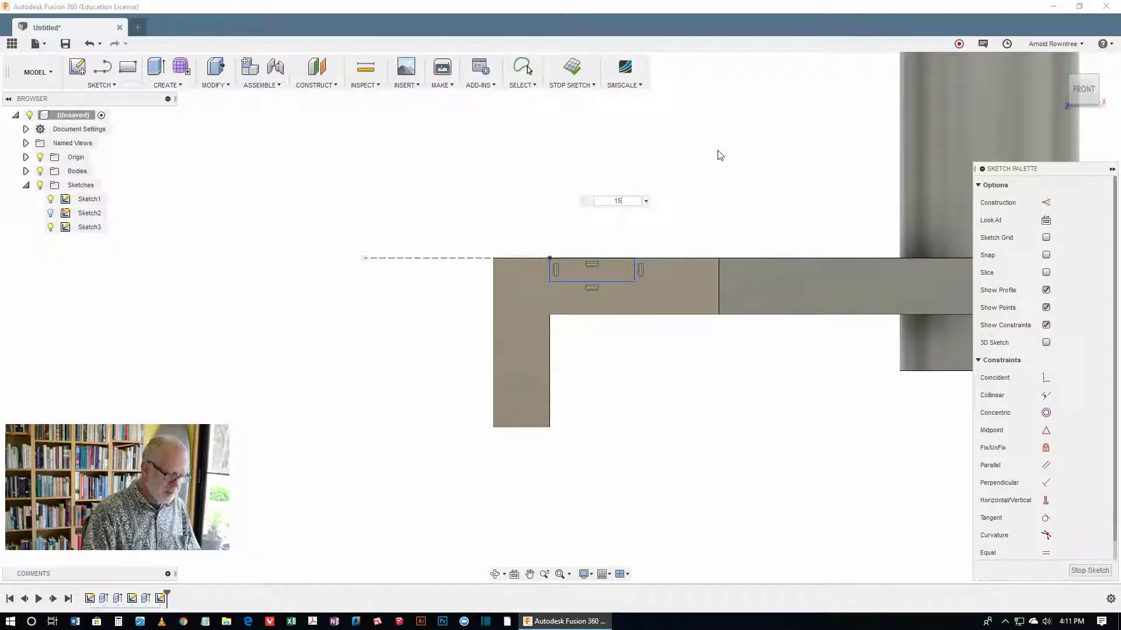
key("Return")
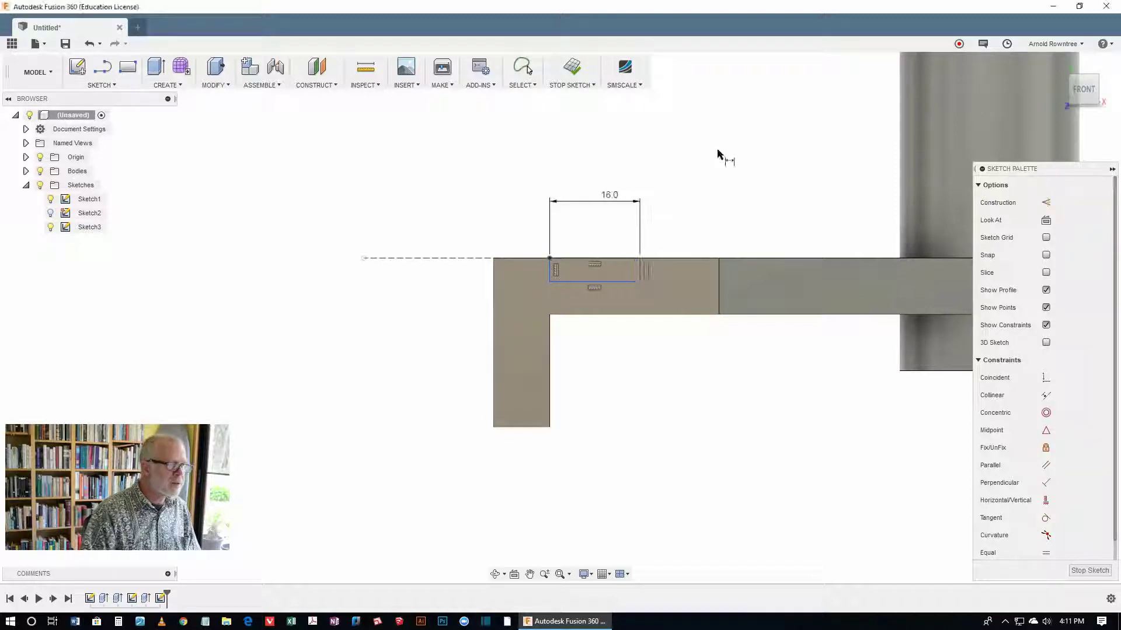
left_click(550, 272)
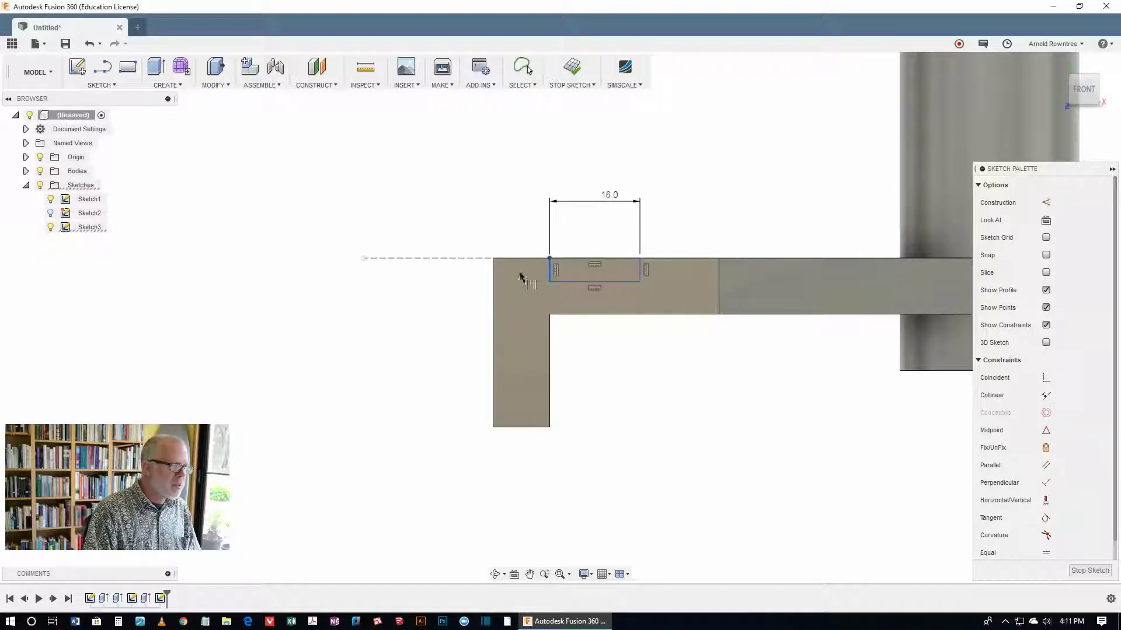
left_click(402, 291)
type("3")
key("Return")
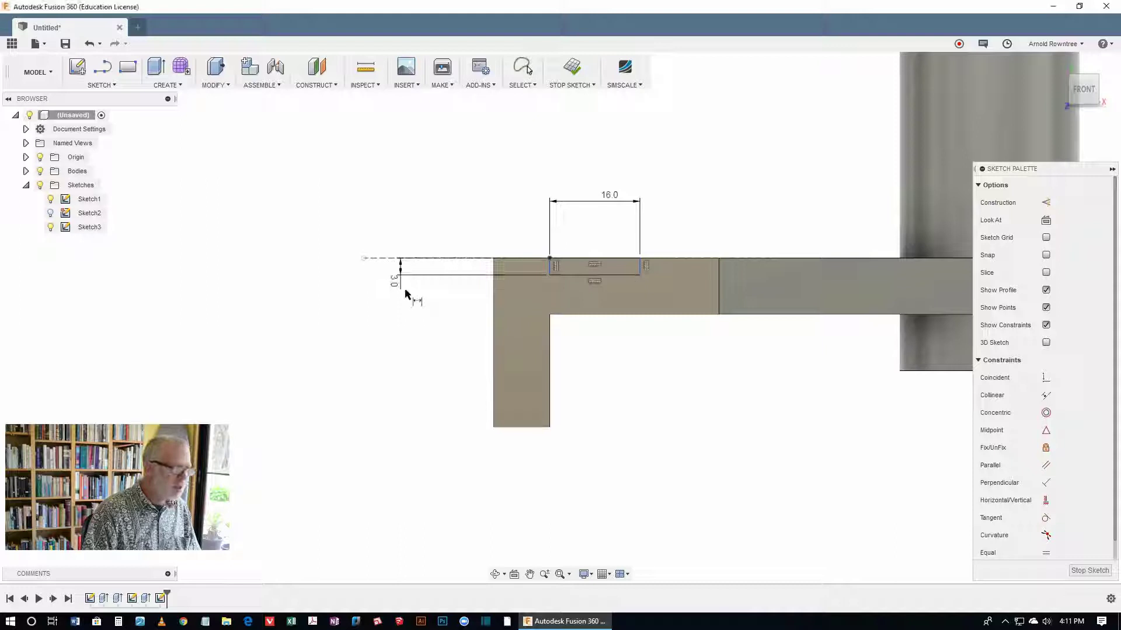
Step: Locate the rectangle's left side 16 mm from the plate's left end
left_click(550, 271)
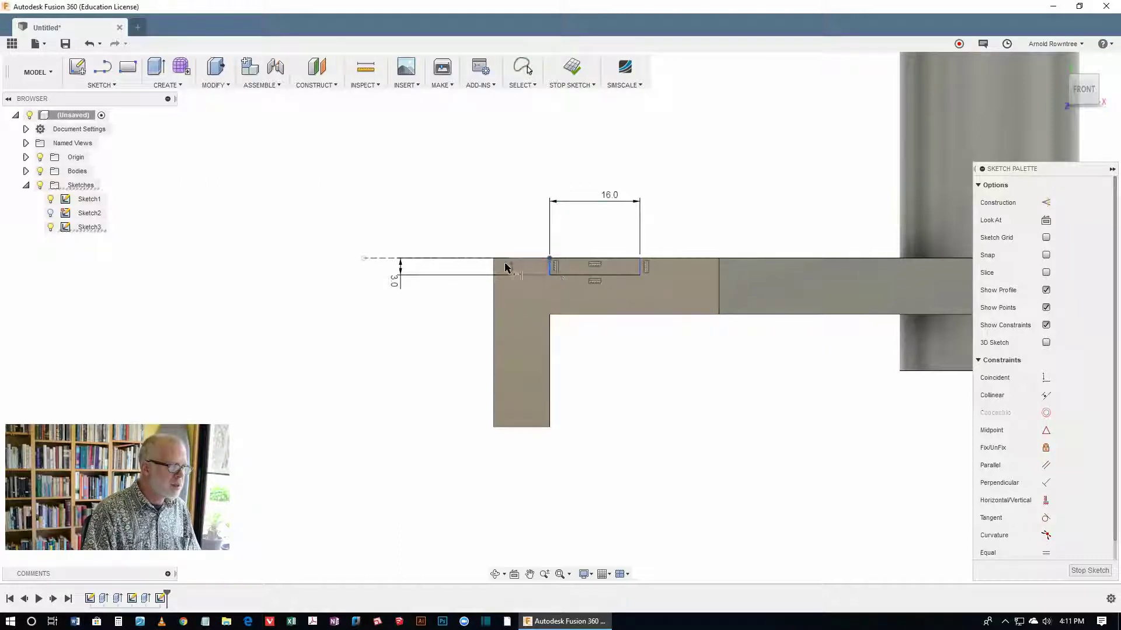
left_click(494, 270)
left_click(517, 224)
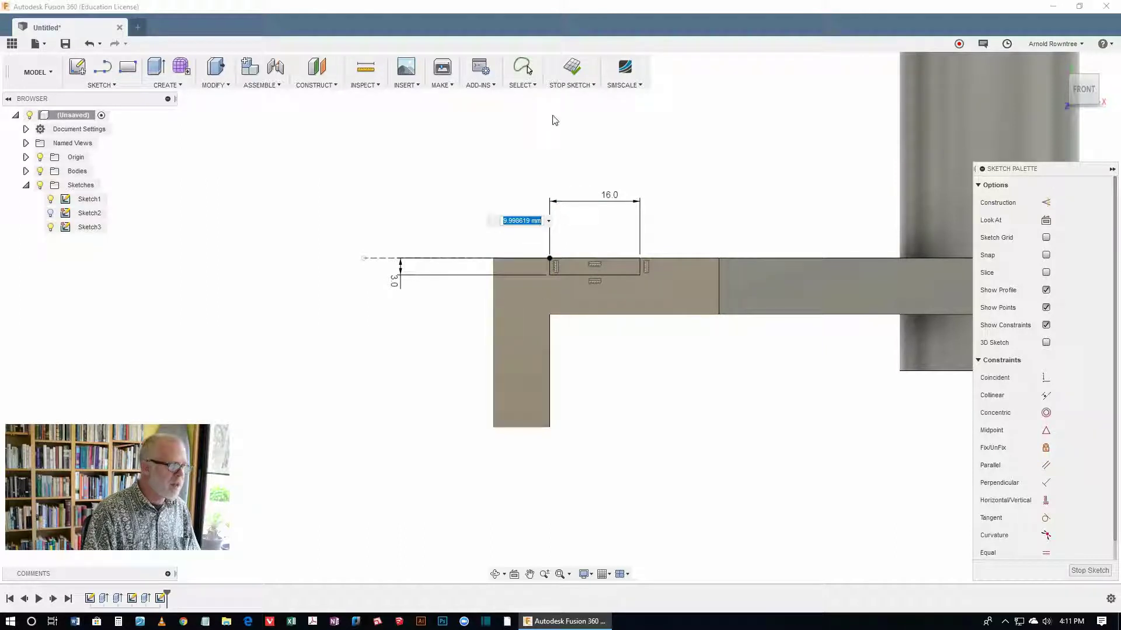
type("16")
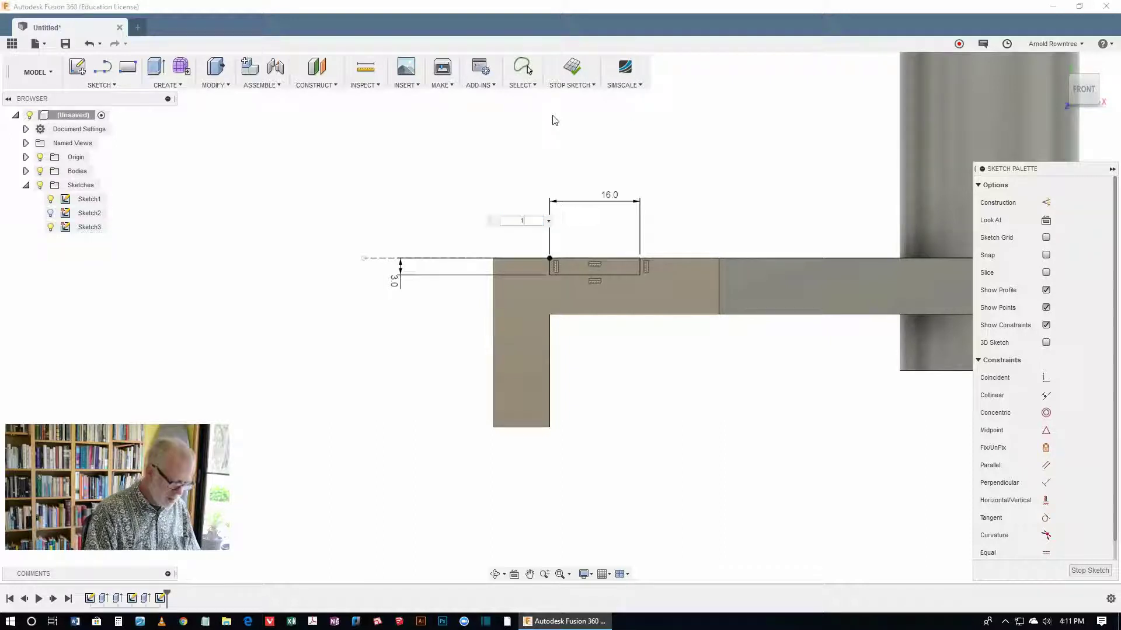
key("Return")
Step: Extrude the small rectangle as a cut with extent All to form the trench
key("e")
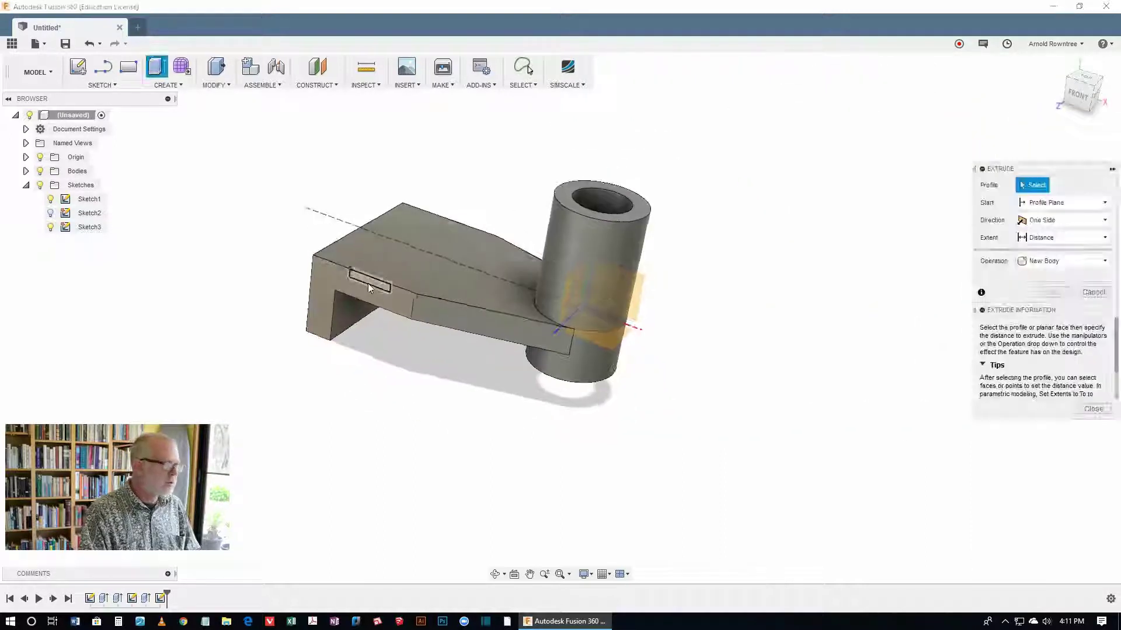
left_click(368, 279)
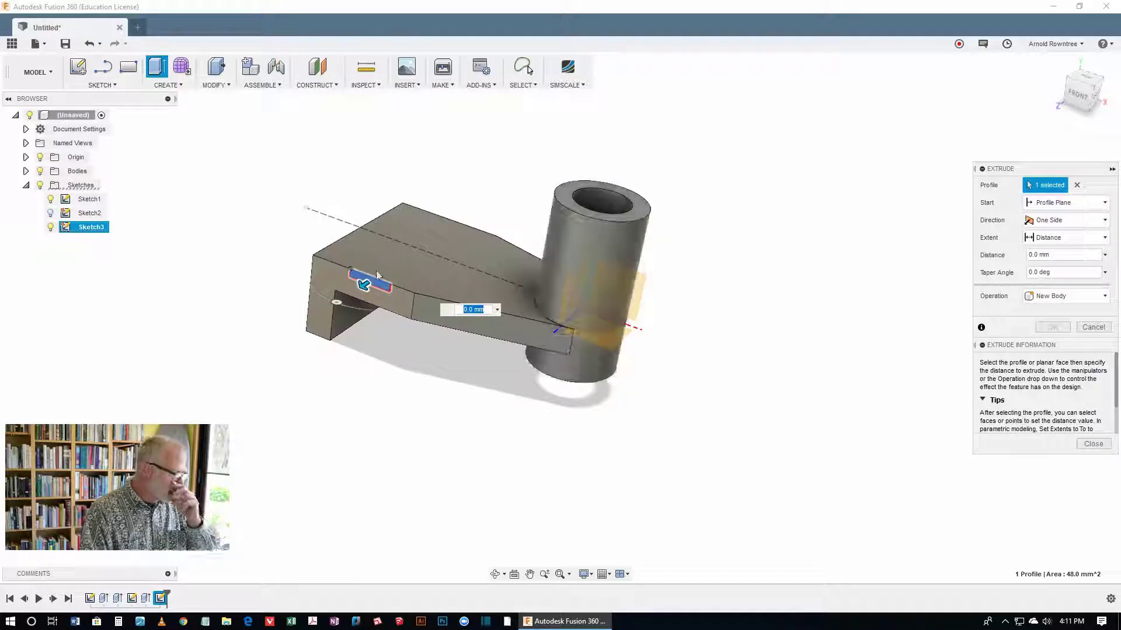
left_click_drag(359, 287, 434, 237)
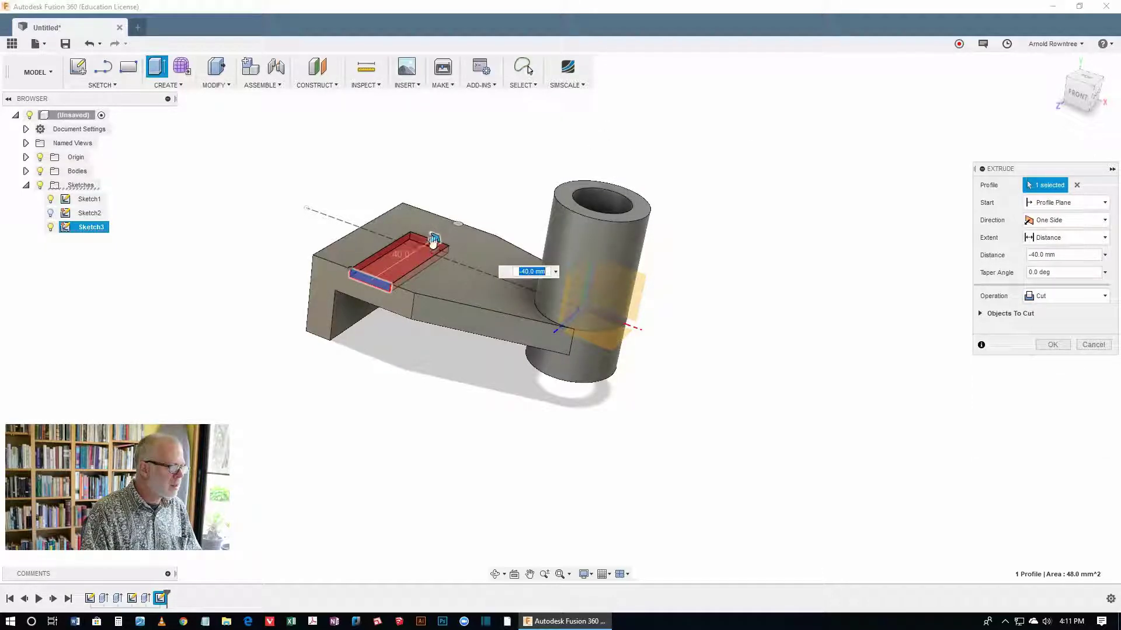
left_click(1101, 243)
left_click(1047, 279)
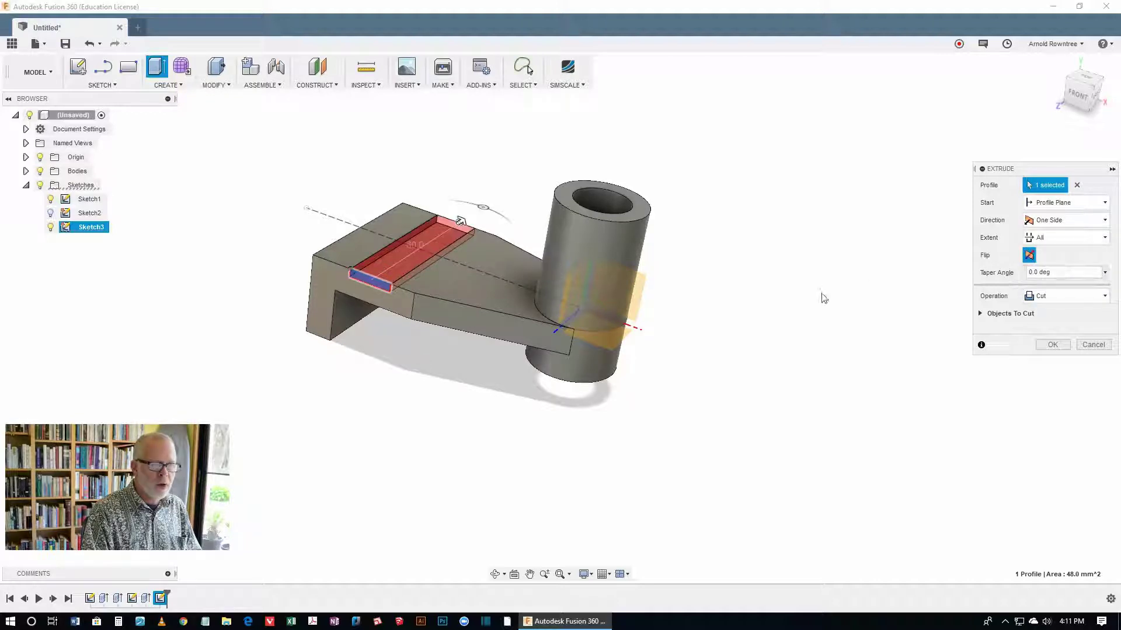
left_click(1053, 345)
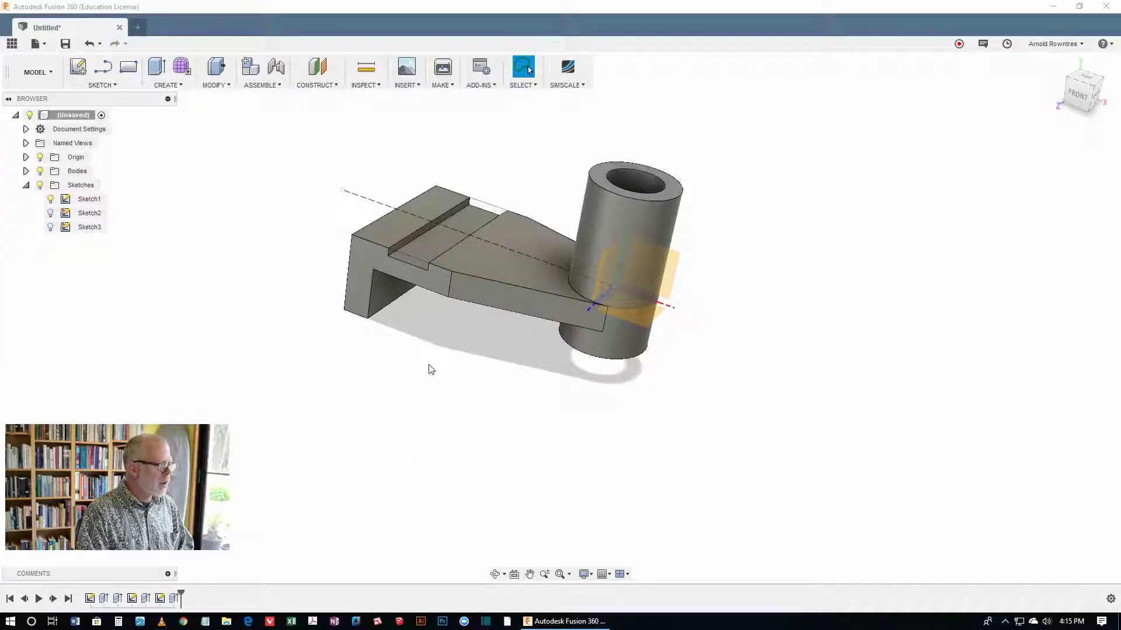
Step: Create a new sketch on the plate's top face, hide Sketch1, and zoom in on the trench
right_click(757, 194)
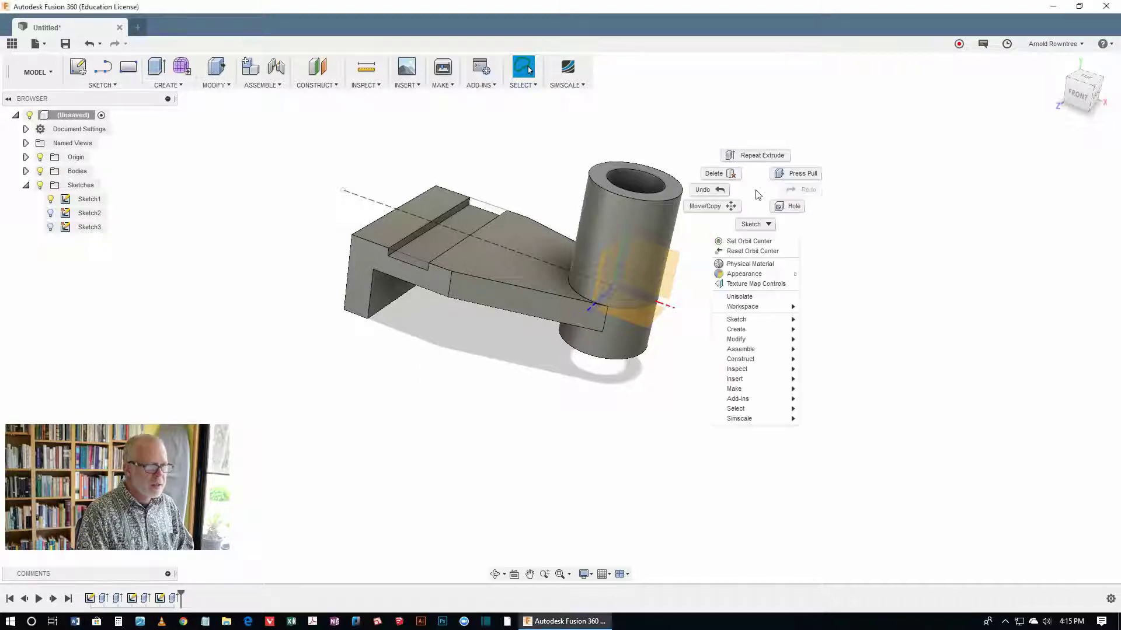
mouse_move(753, 320)
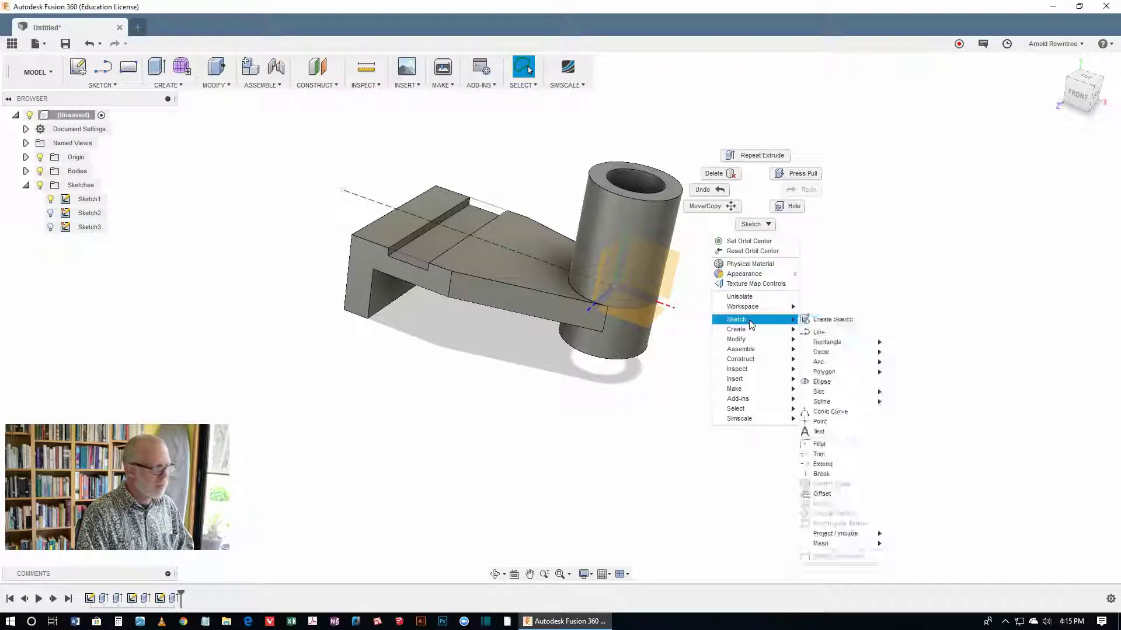
left_click(841, 321)
middle_click_drag(442, 243, 401, 232, "shift")
scroll(403, 227, "up", 5)
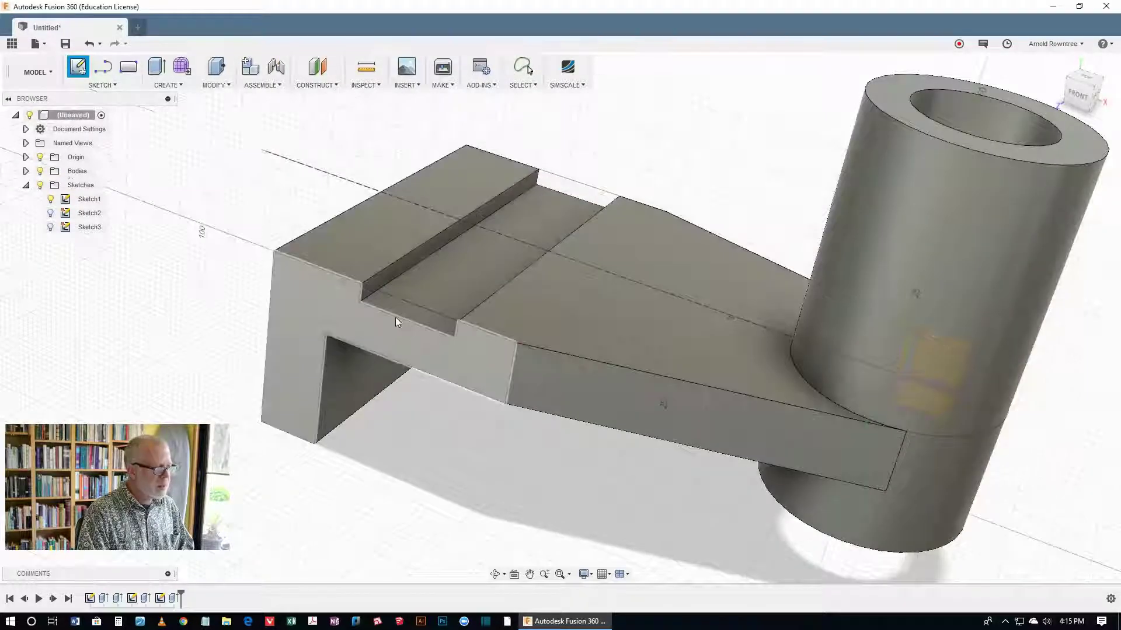
left_click(399, 313)
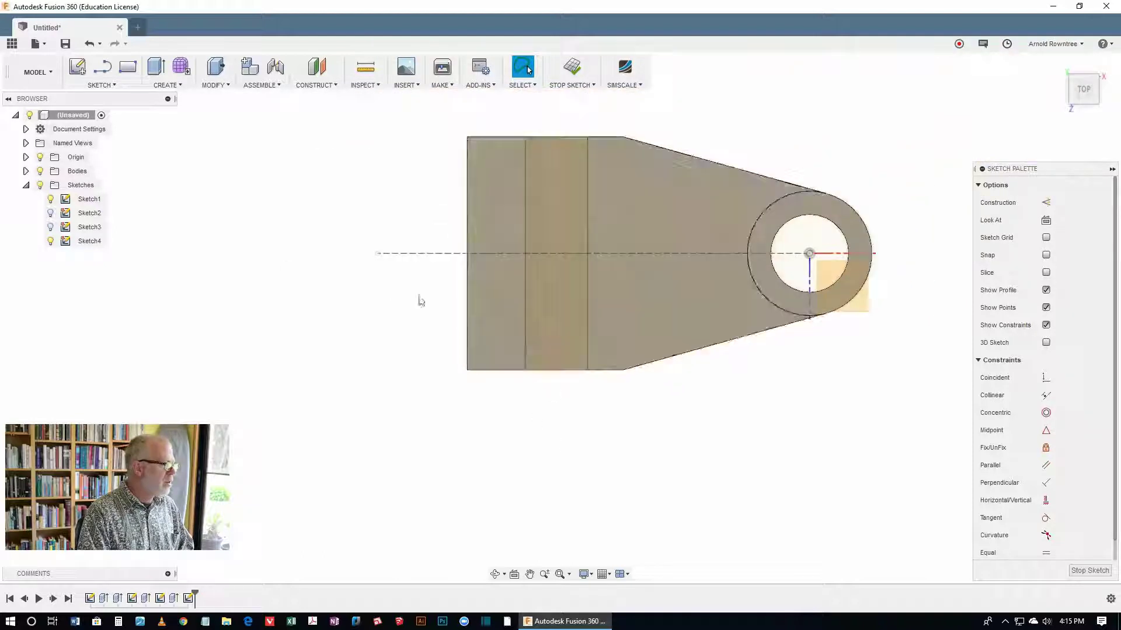
left_click(51, 200)
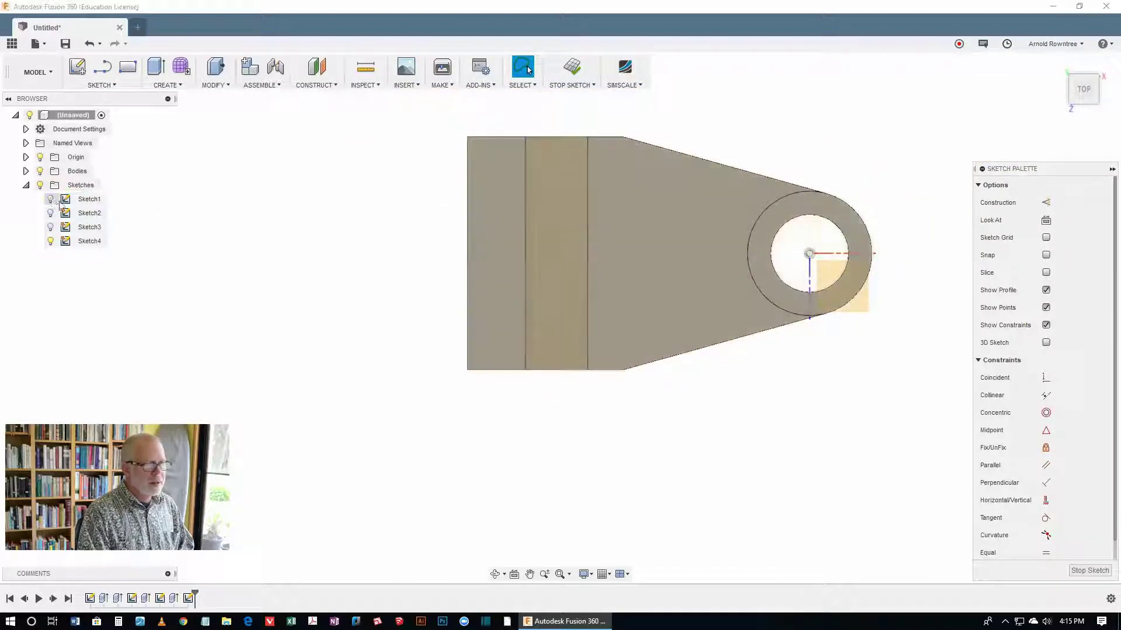
scroll(583, 154, "up", 2)
scroll(554, 119, "up", 3)
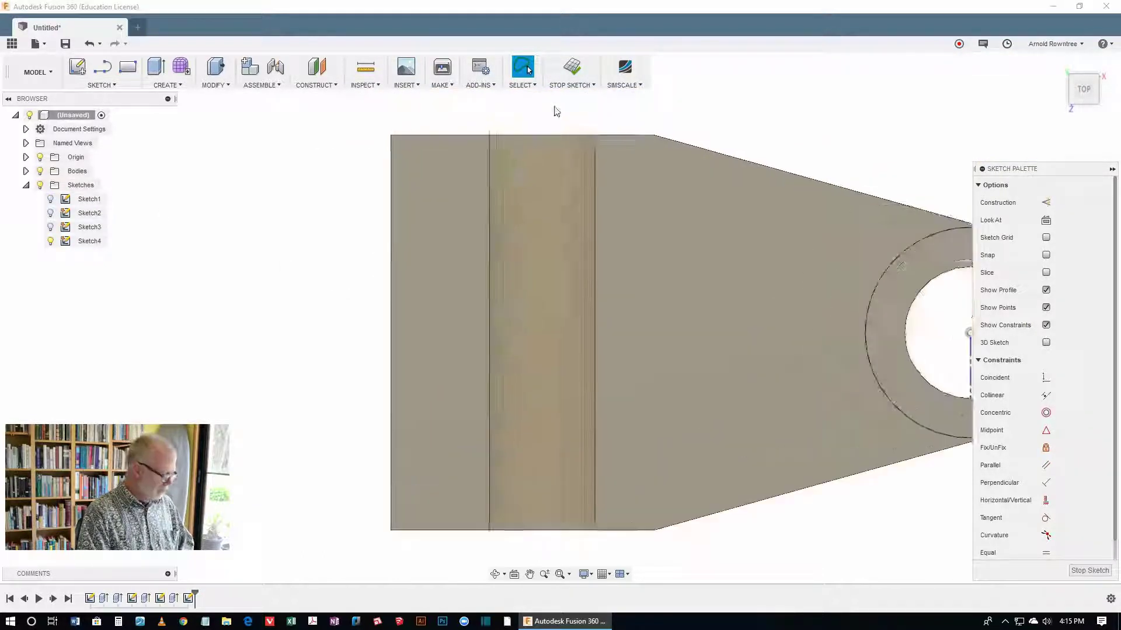
Step: Draw a circle centred inside the trench
key("c")
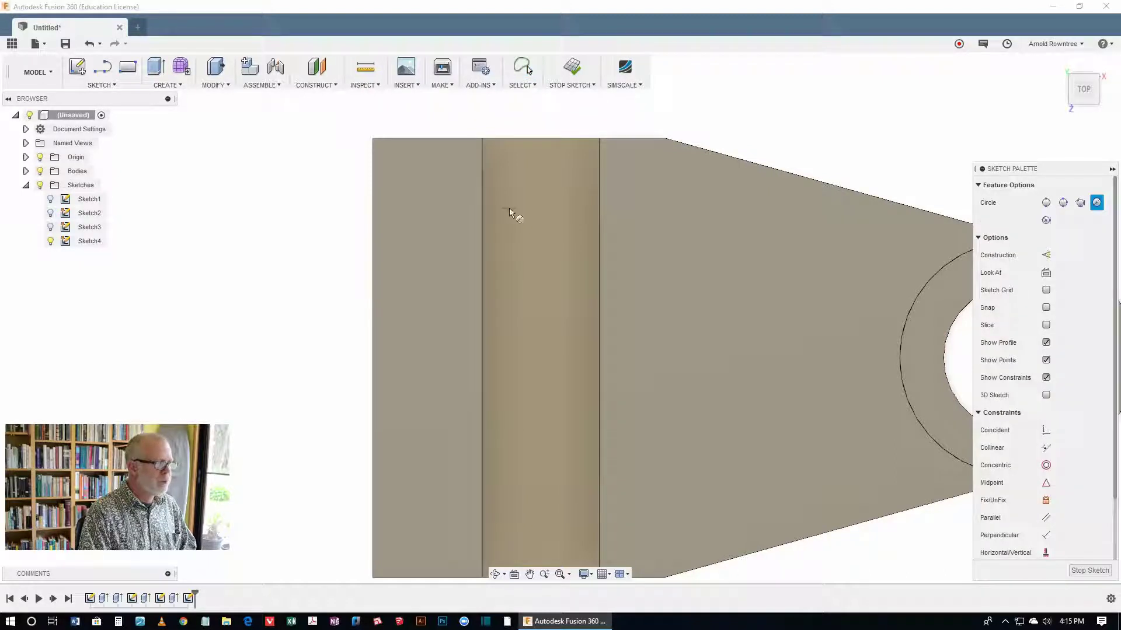
left_click(516, 199)
left_click(543, 227)
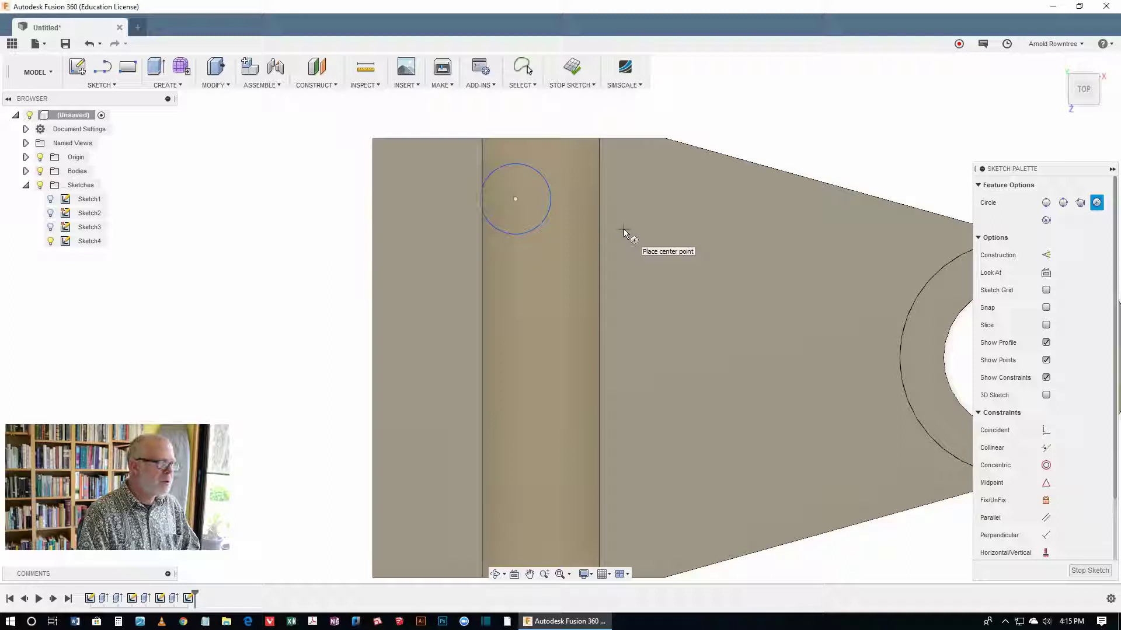
left_click(514, 199)
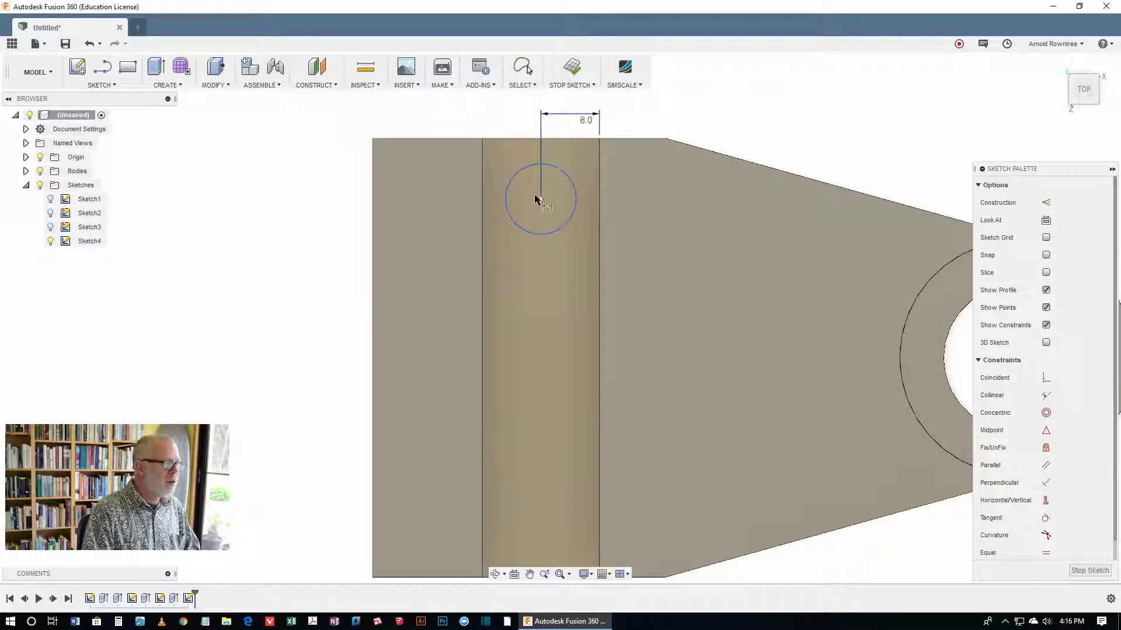
Step: Dimension the circle 10 mm from the plate's top edge with a 10 mm diameter
left_click(540, 199)
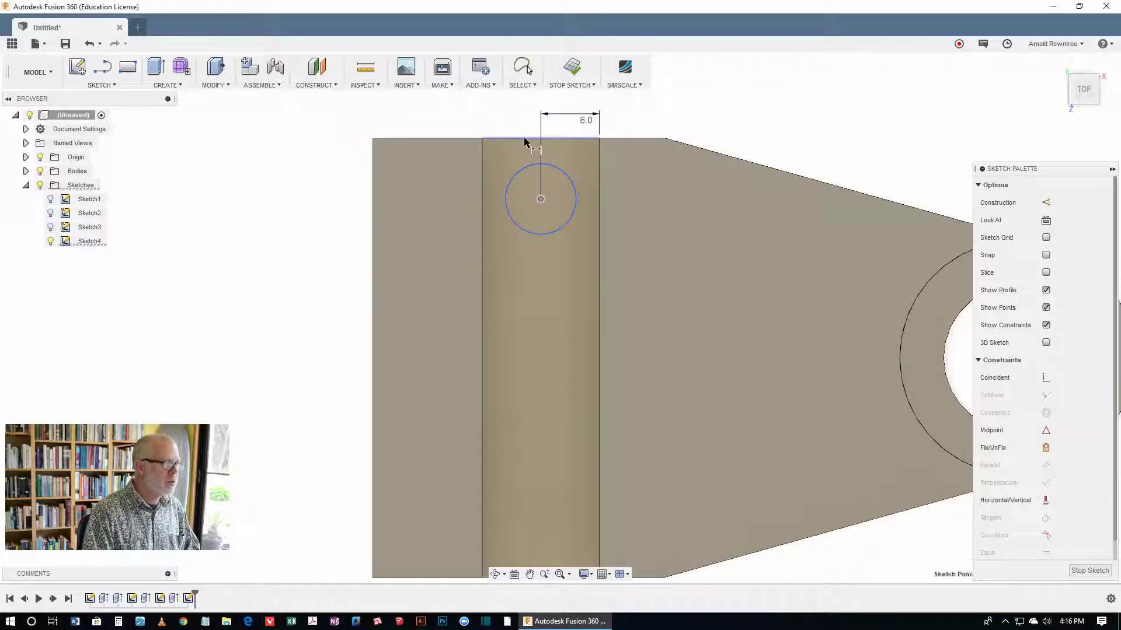
left_click(525, 139)
left_click(329, 191)
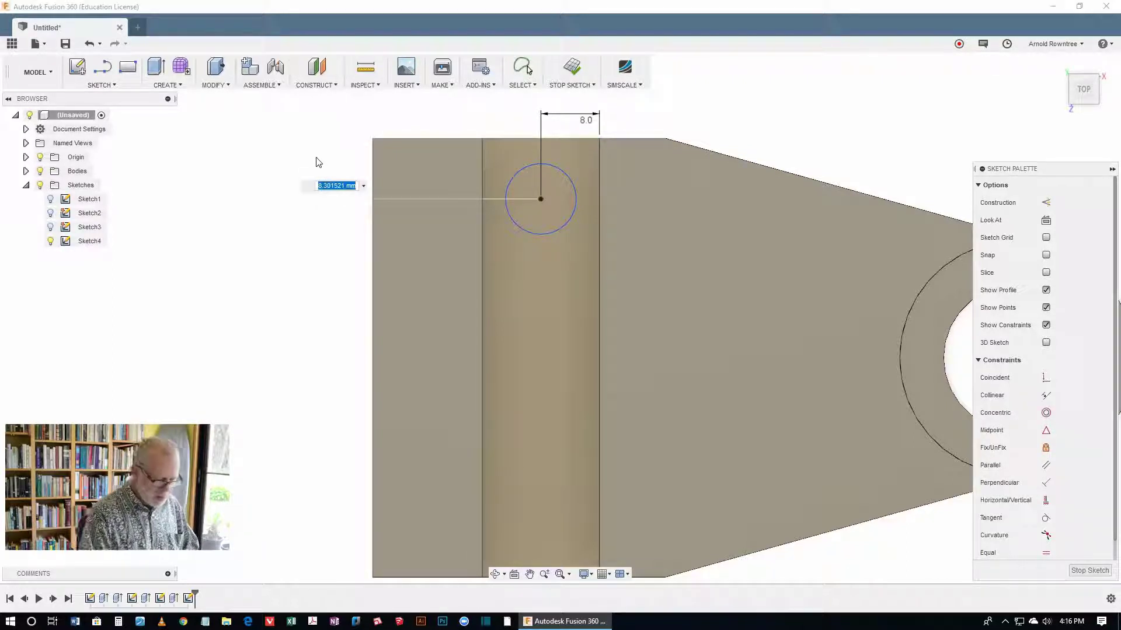
type("10")
key("Return")
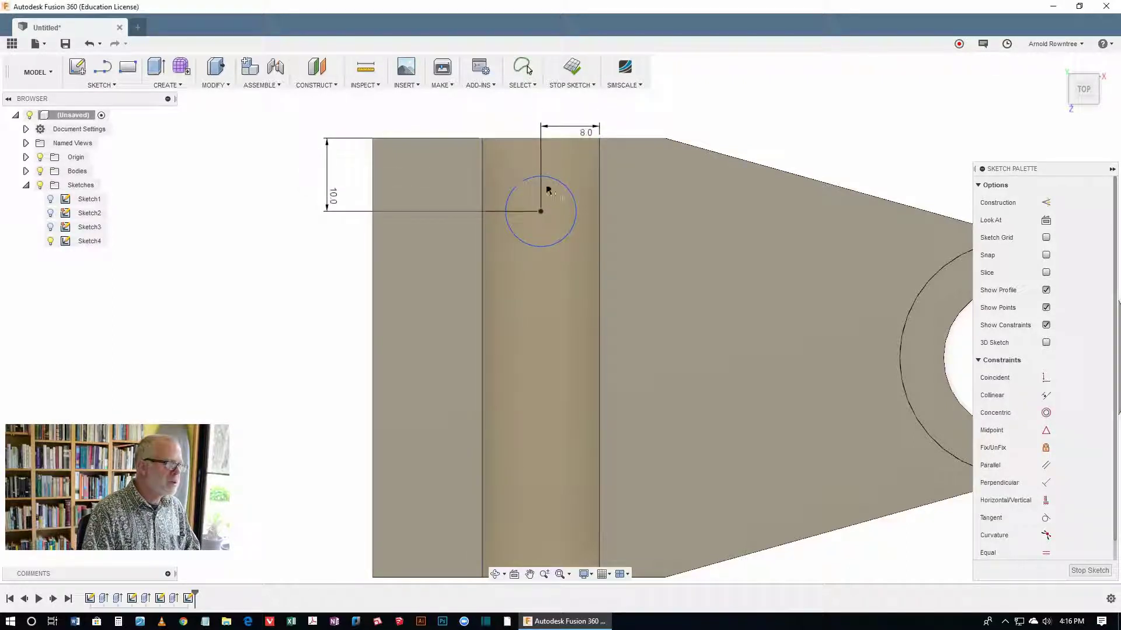
left_click(567, 189)
left_click(705, 120)
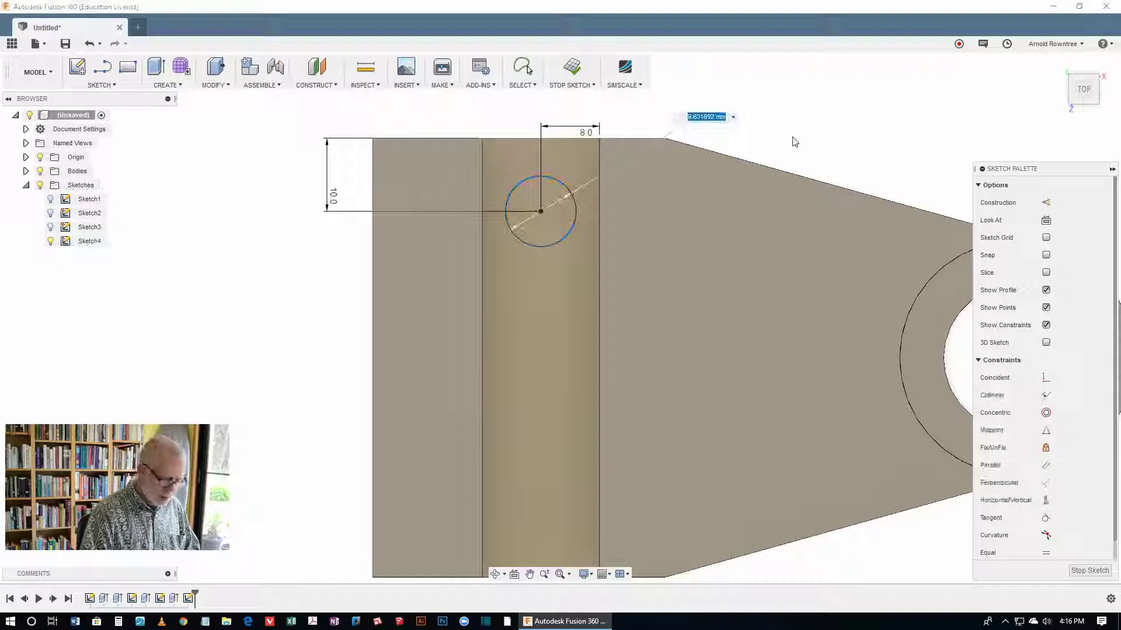
type("10")
key("Return")
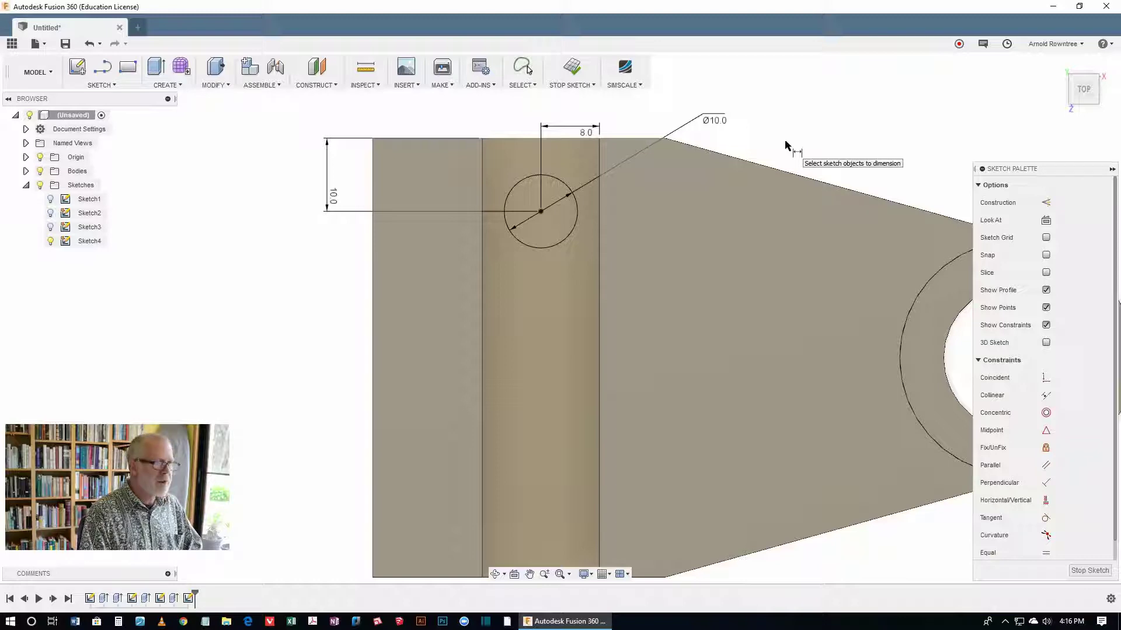
Step: Extrude the circle profile -5 mm as a cut to make a hole through the trench floor
key("e")
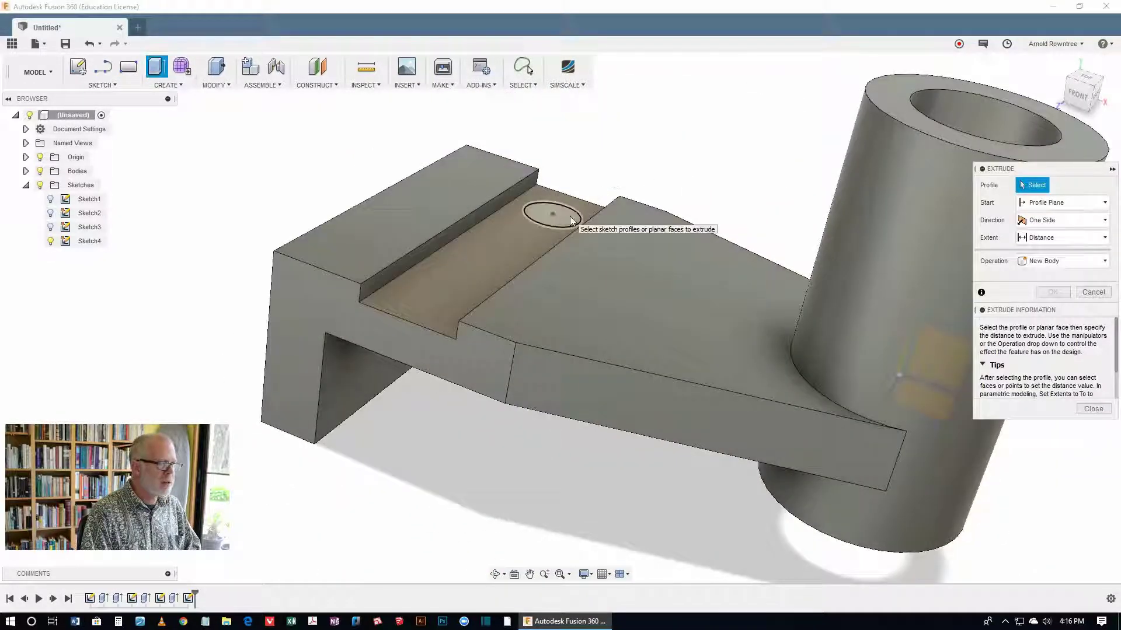
left_click(569, 219)
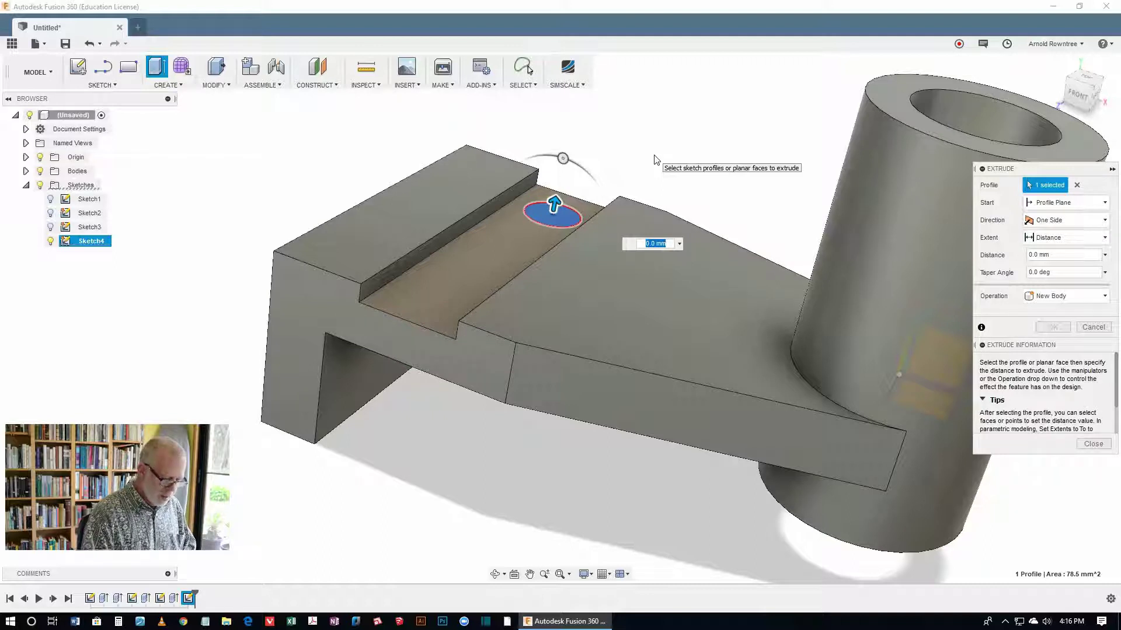
type("-")
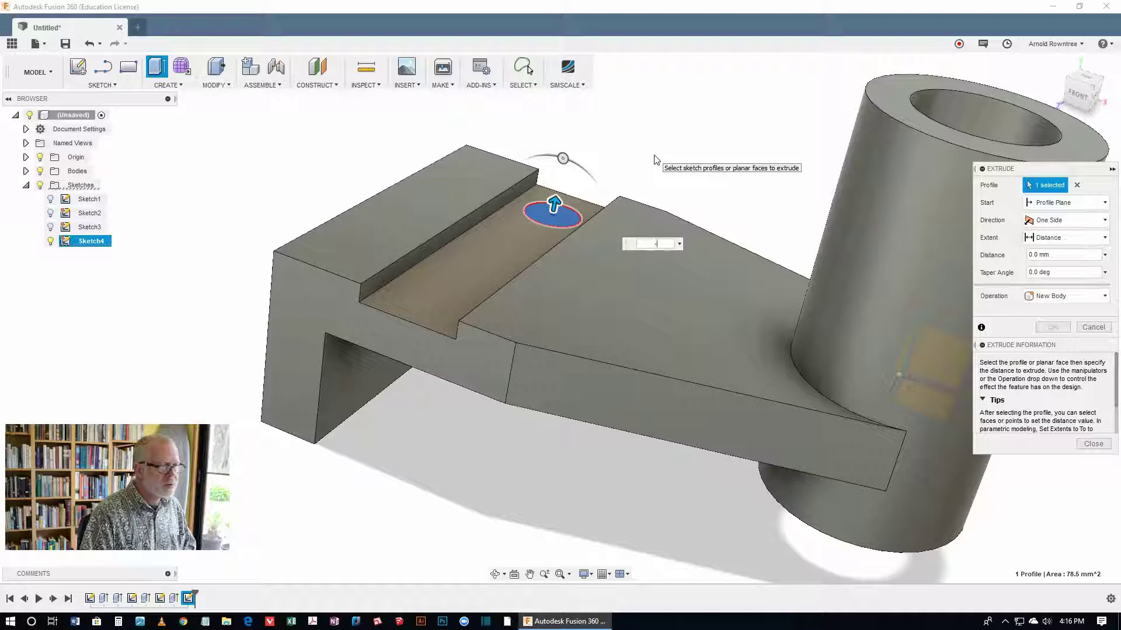
type("5")
key("Return")
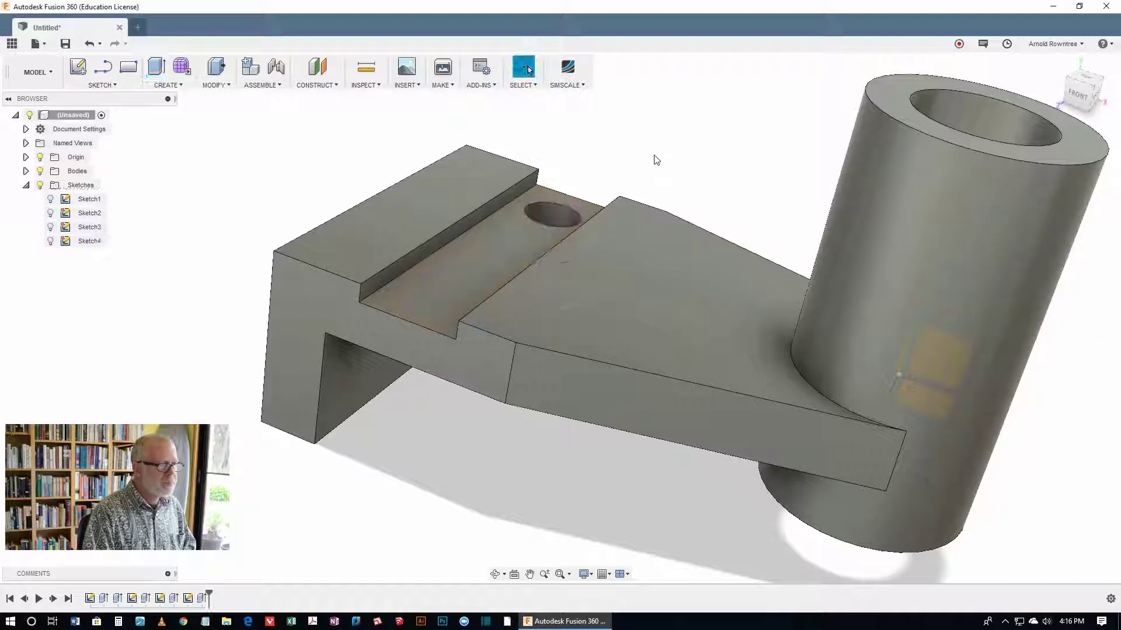
middle_click_drag(712, 214, 768, 403, "shift")
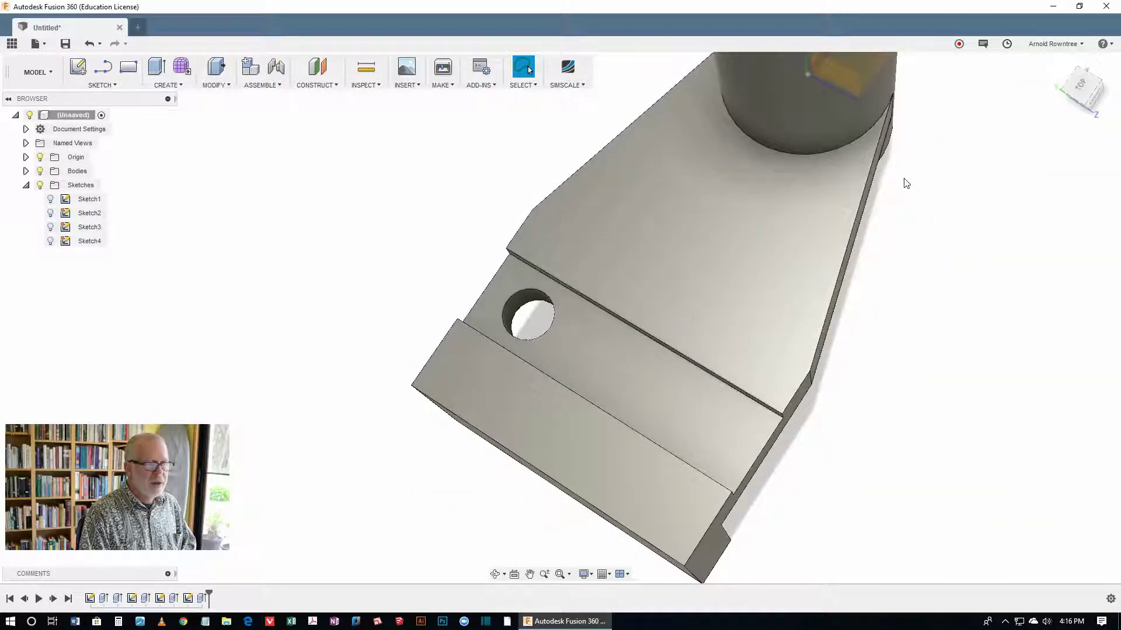
Step: Start a Rectangular Pattern of type Features and select the Extrude5 hole to repeat
right_click(906, 183)
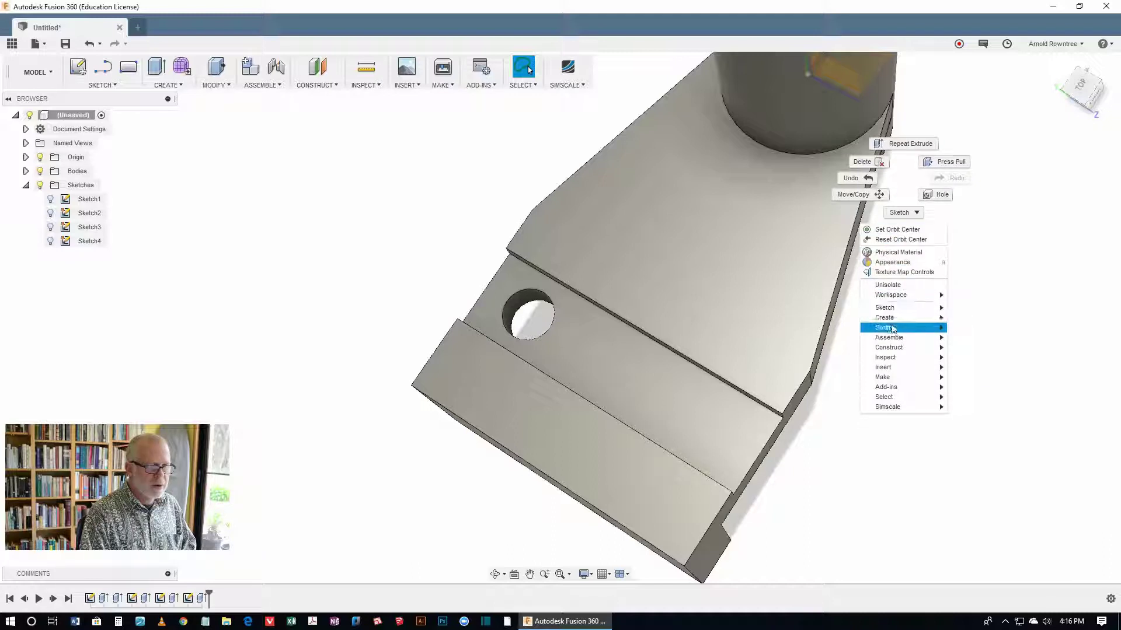
mouse_move(896, 321)
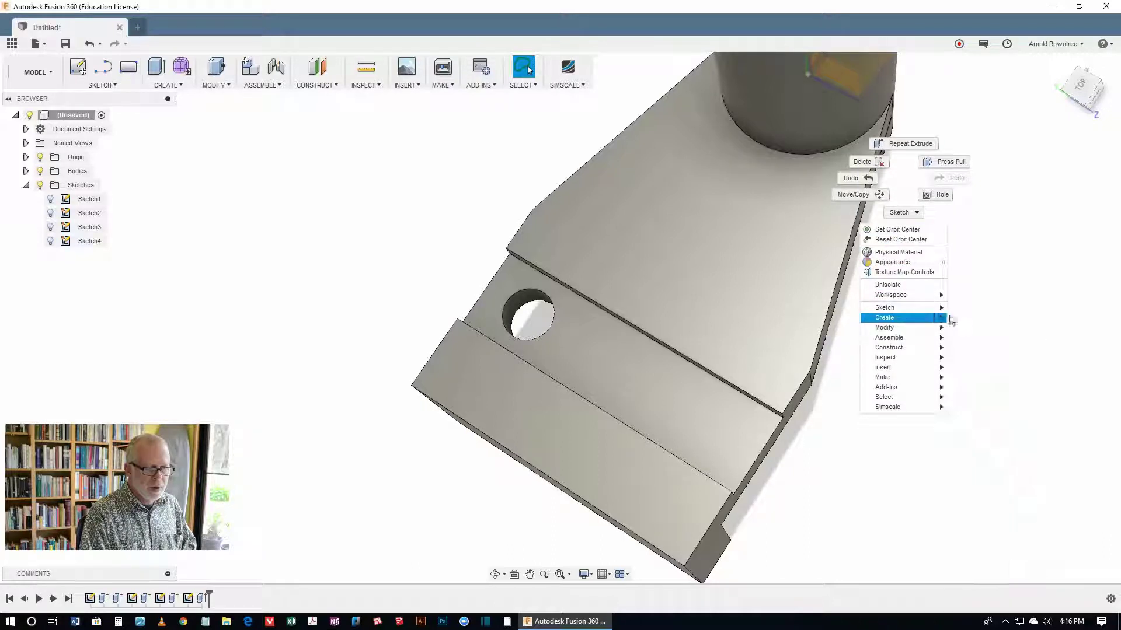
mouse_move(944, 322)
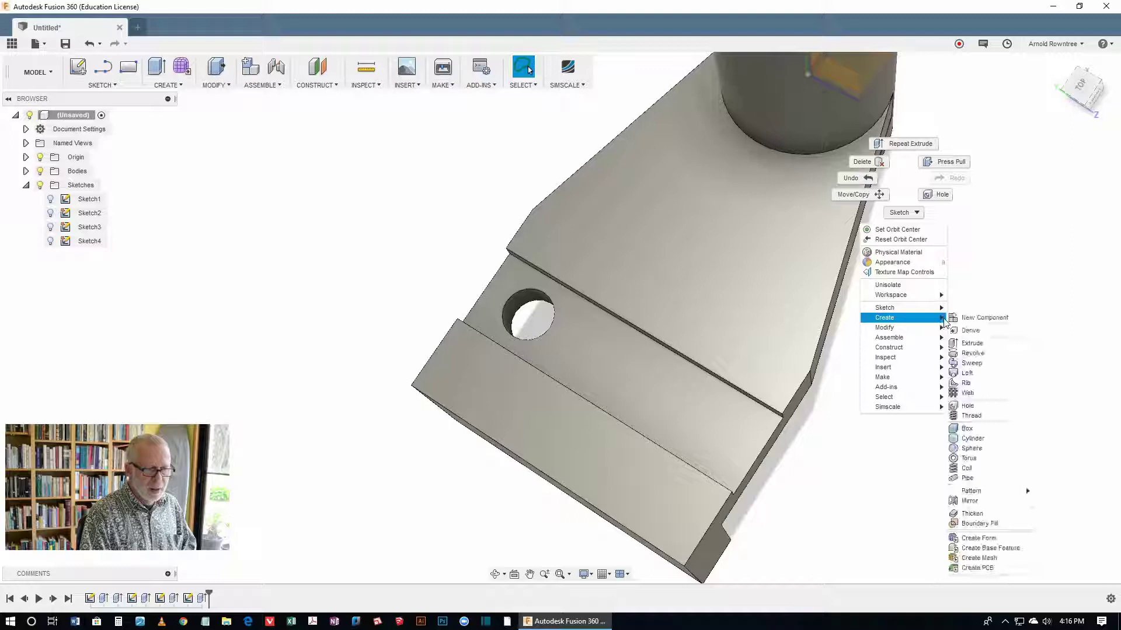
mouse_move(984, 497)
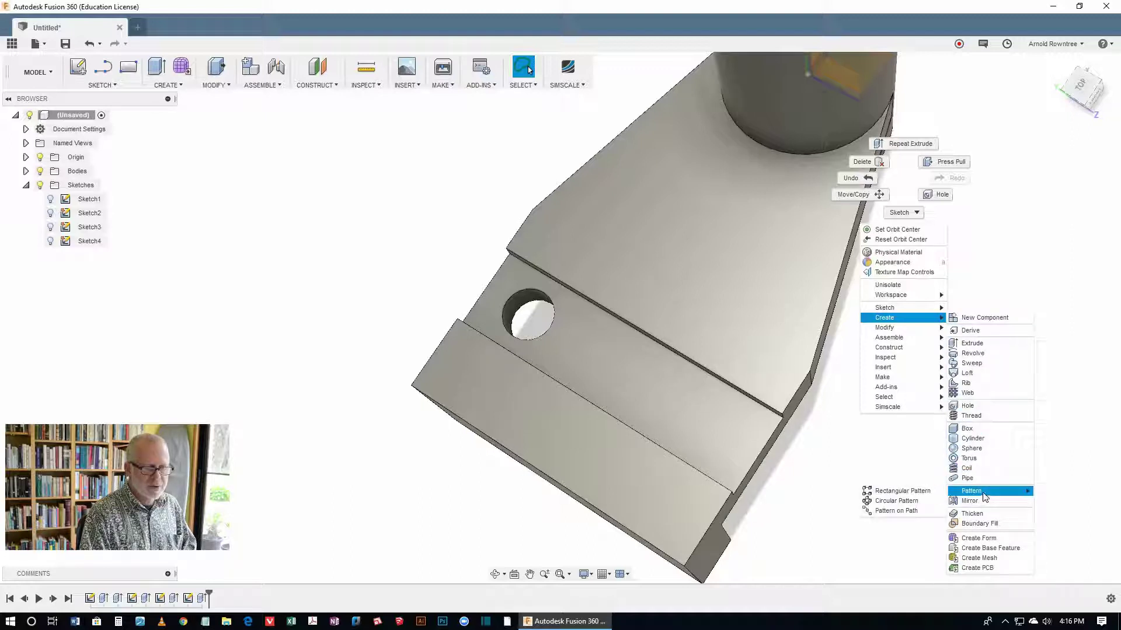
left_click(912, 493)
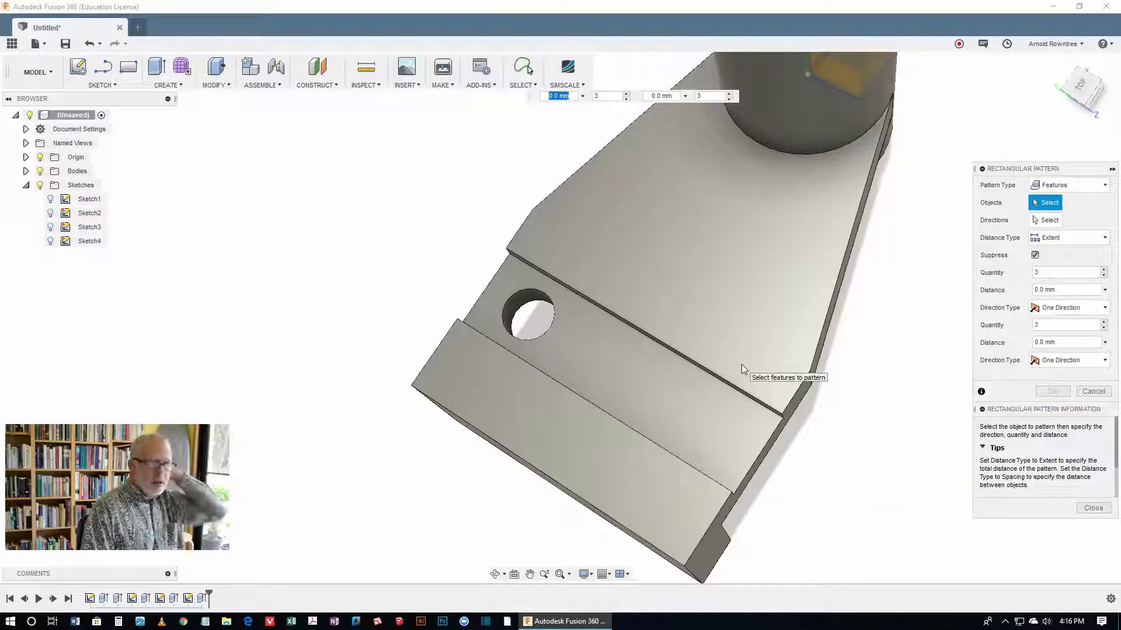
left_click(1093, 188)
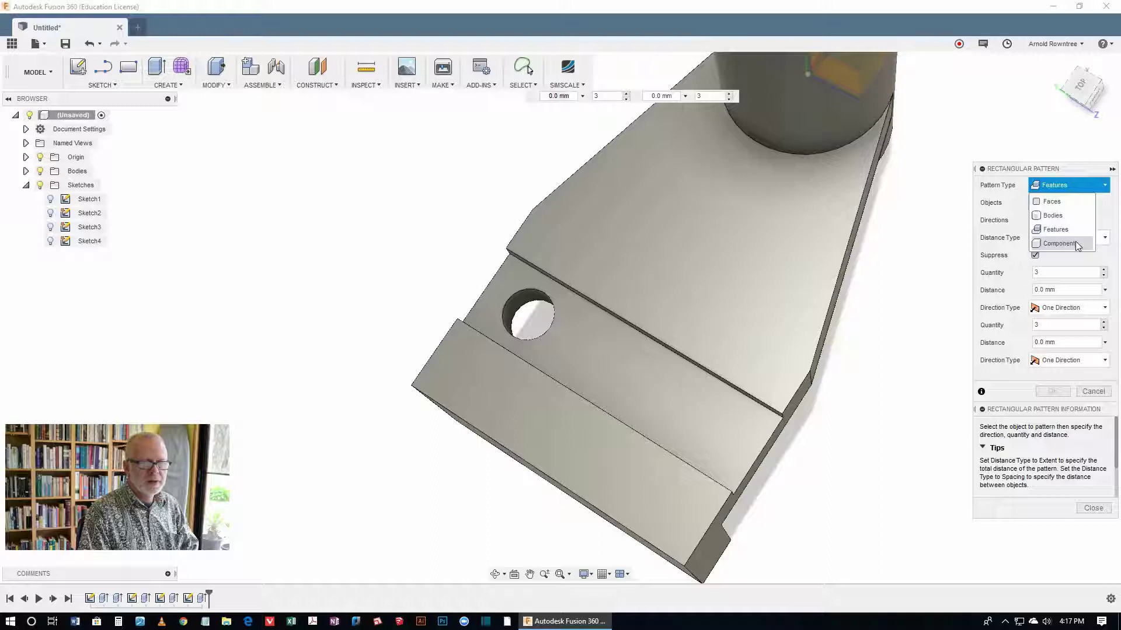
left_click(1058, 230)
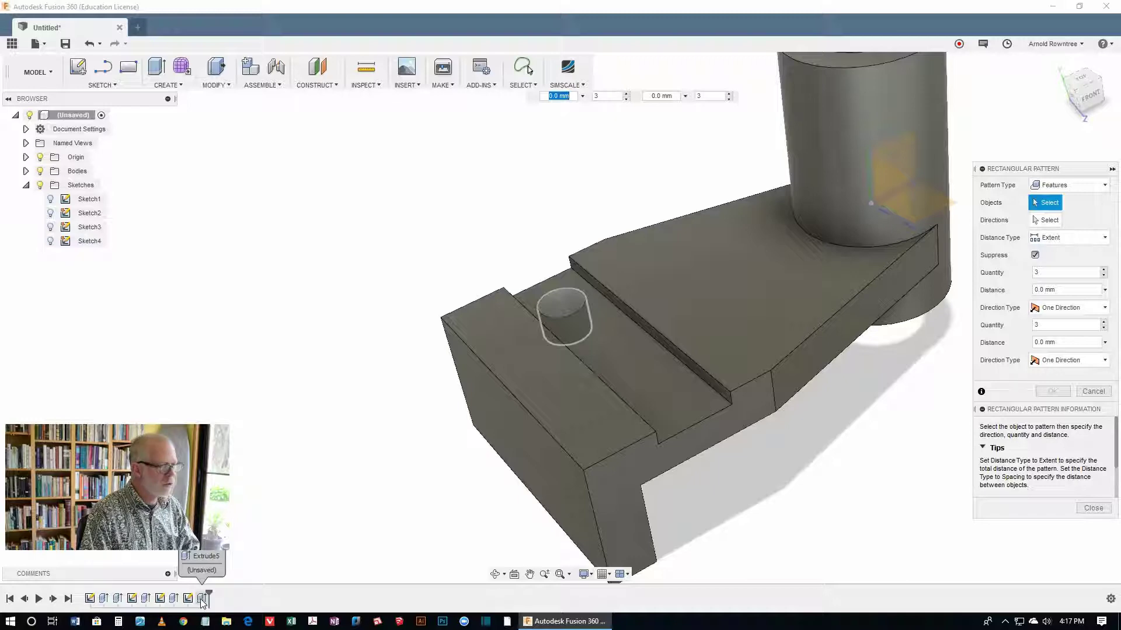
left_click(201, 600)
scroll(432, 335, "up", 2)
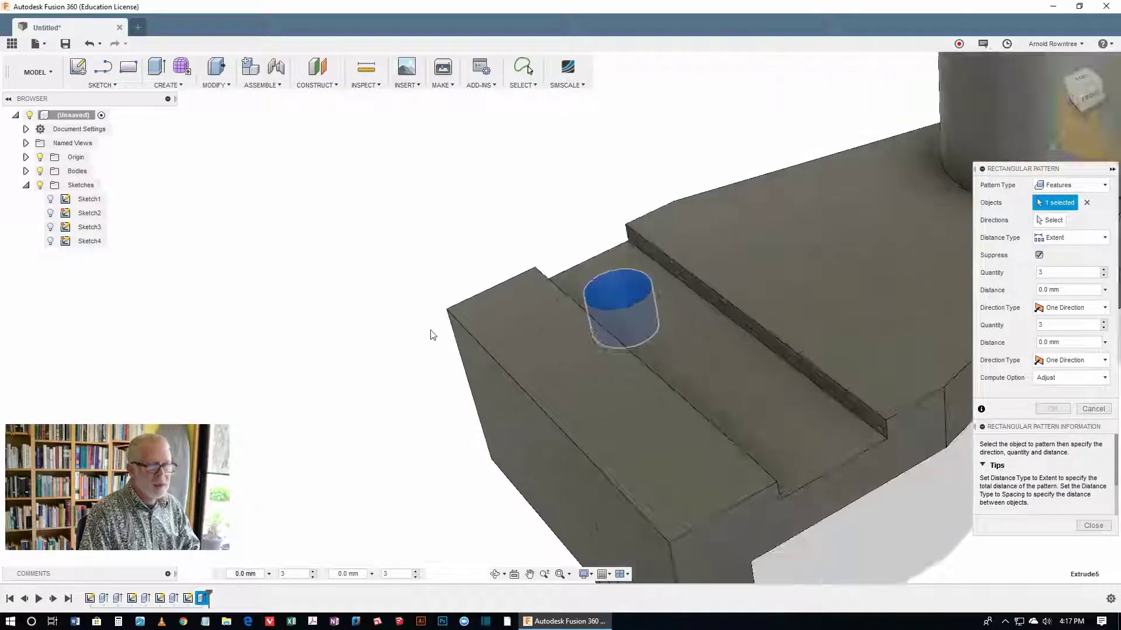
scroll(432, 335, "down", 3)
mouse_move(817, 401)
middle_mouse_down("shift")
mouse_move(857, 395)
mouse_move(811, 392)
middle_mouse_up("shift")
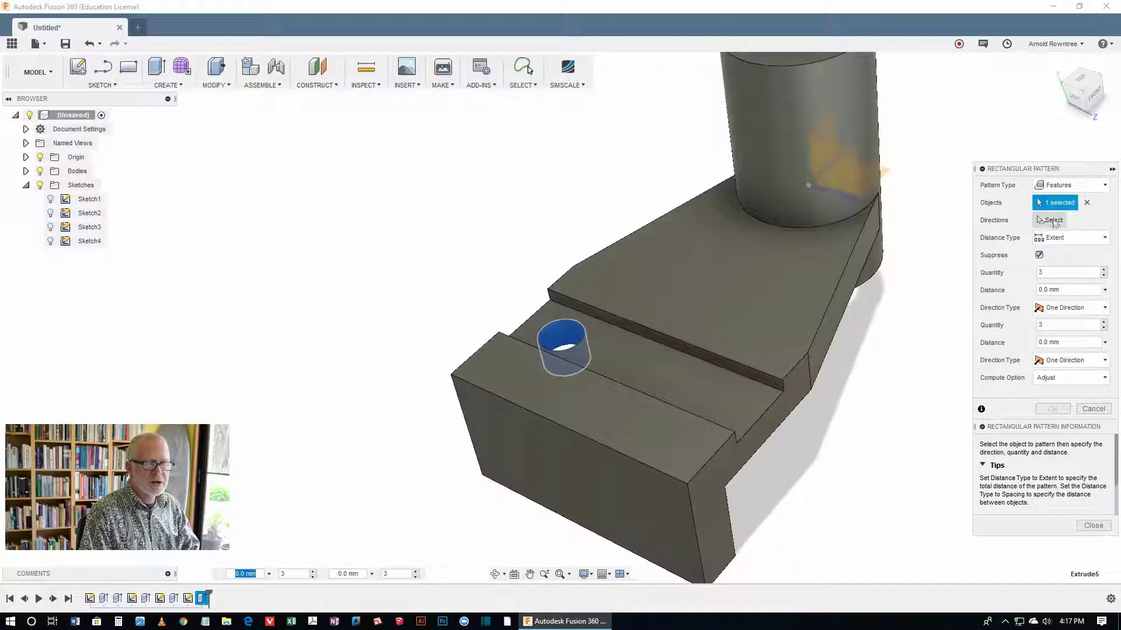
Step: Set the trench edge as the pattern direction with a 40 mm distance and apply
left_click(1054, 225)
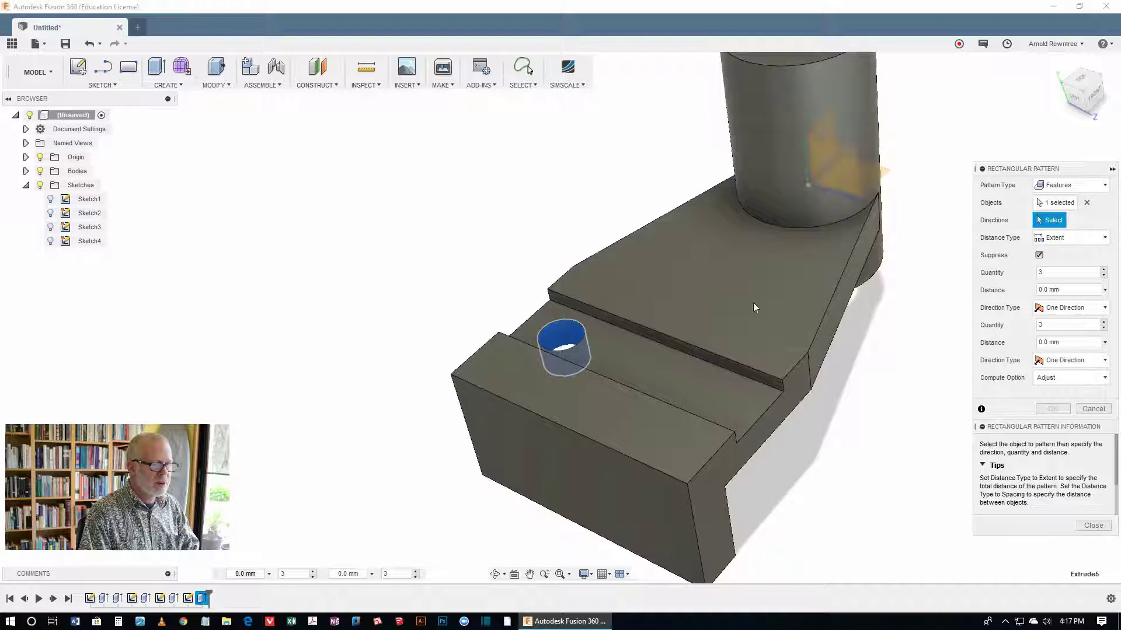
left_click(676, 341)
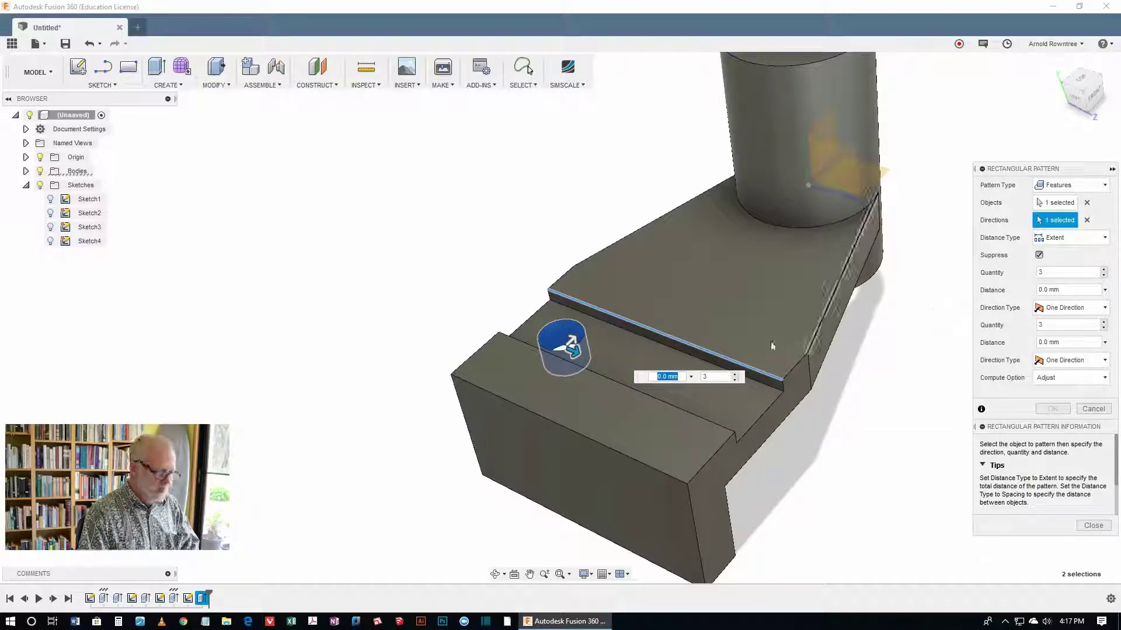
type("20")
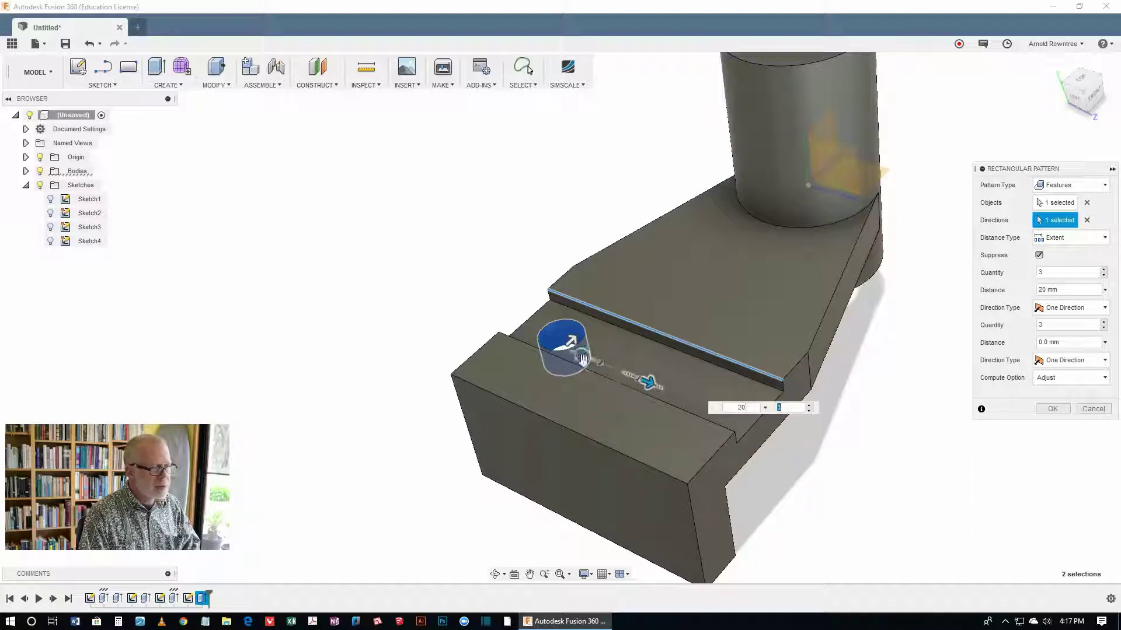
key("Tab")
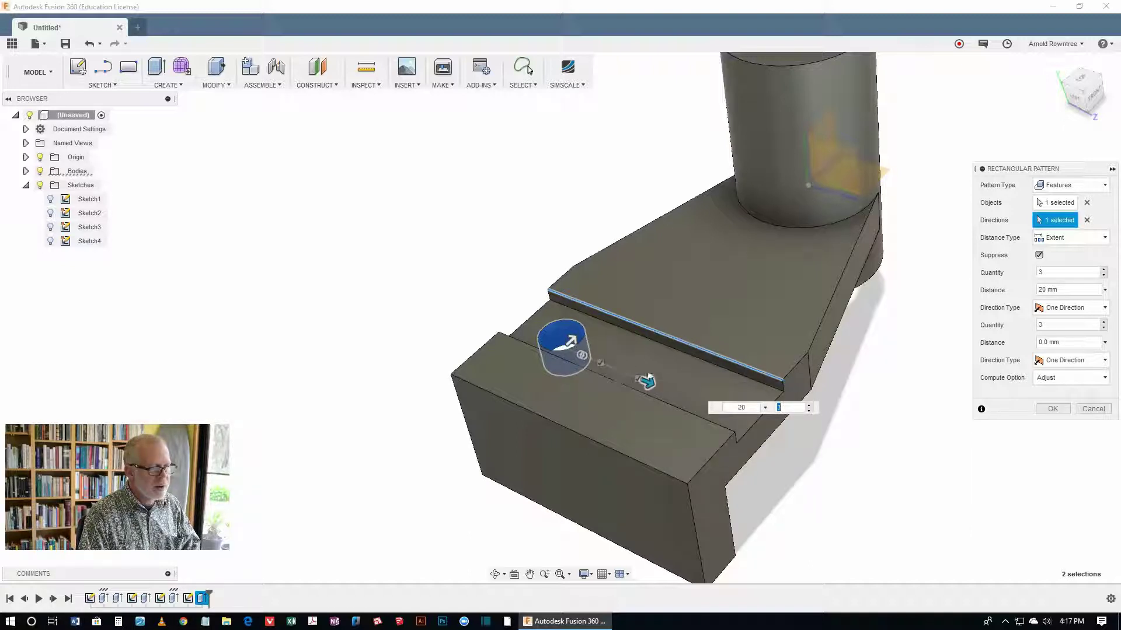
left_click(751, 408)
type("4")
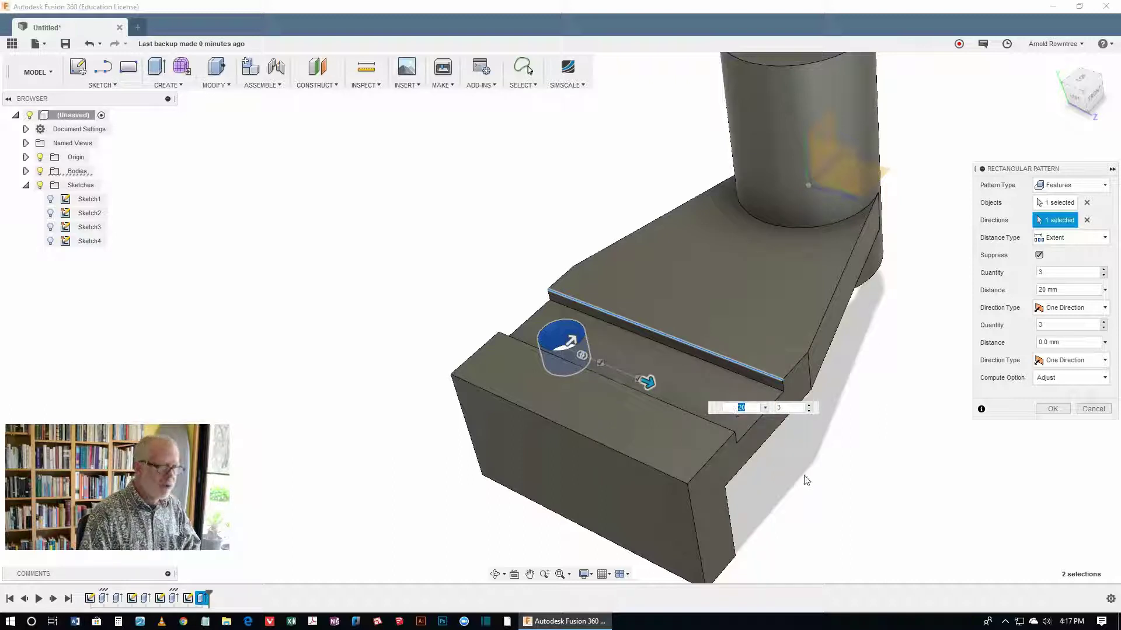
type("0")
key("Tab")
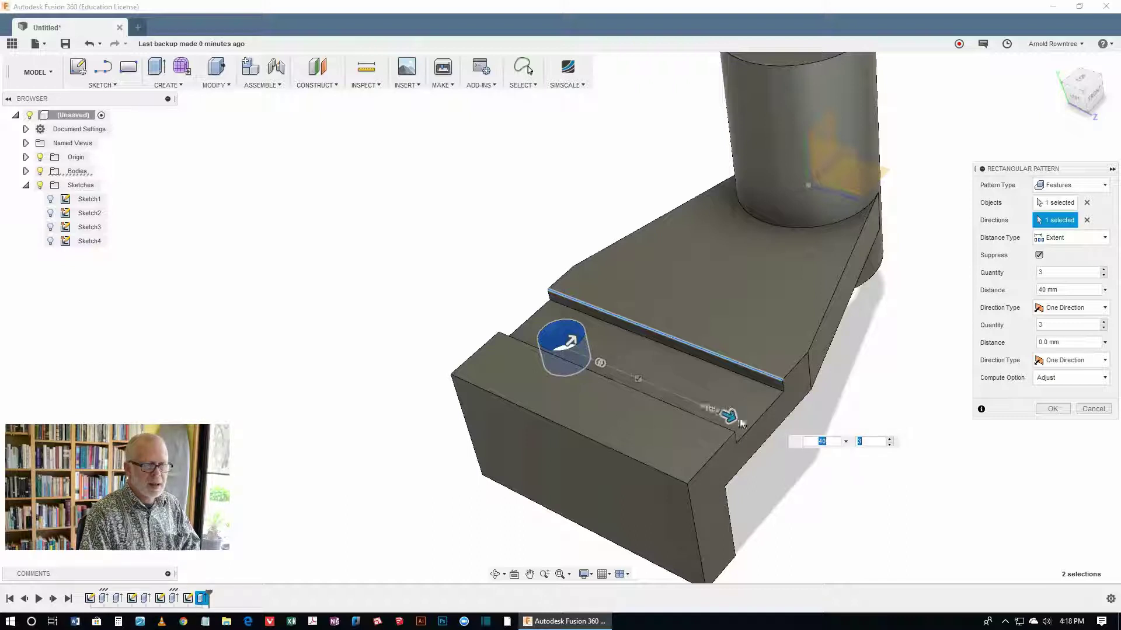
left_click(1053, 409)
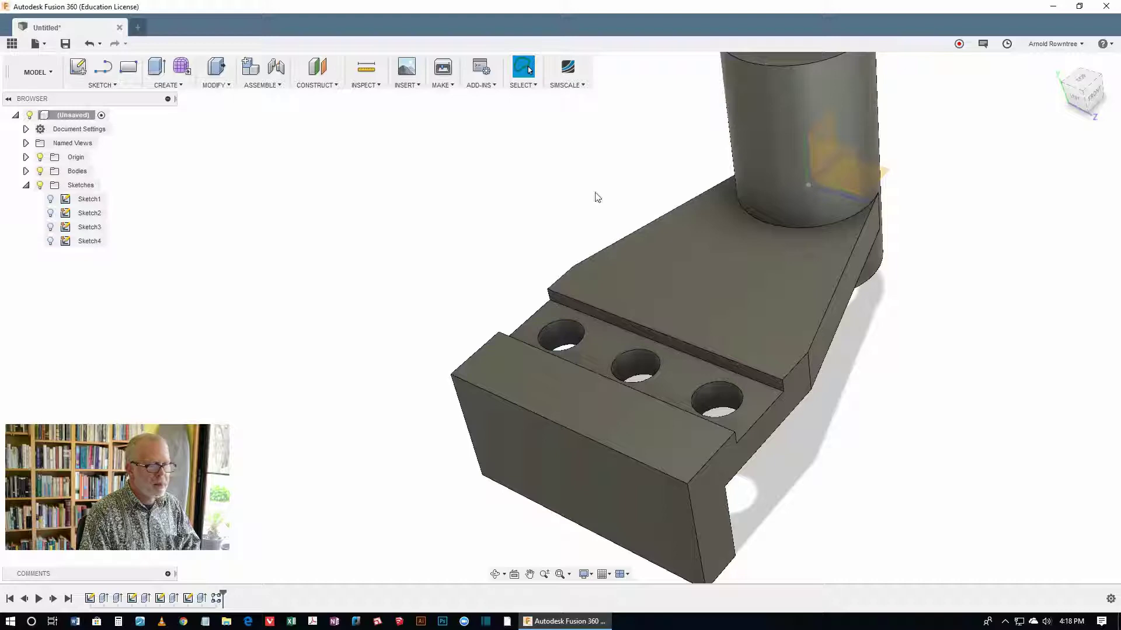
Step: Start a new sketch on the lip's outer face and draw a circle on it
middle_click_drag(597, 197, 608, 167, "shift")
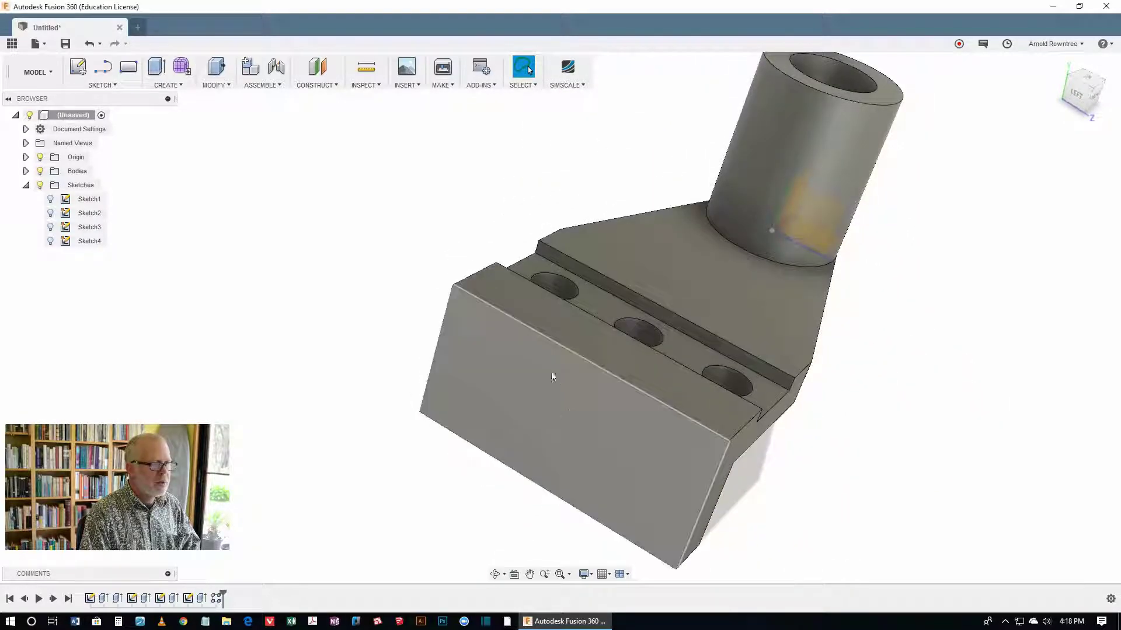
right_click(613, 150)
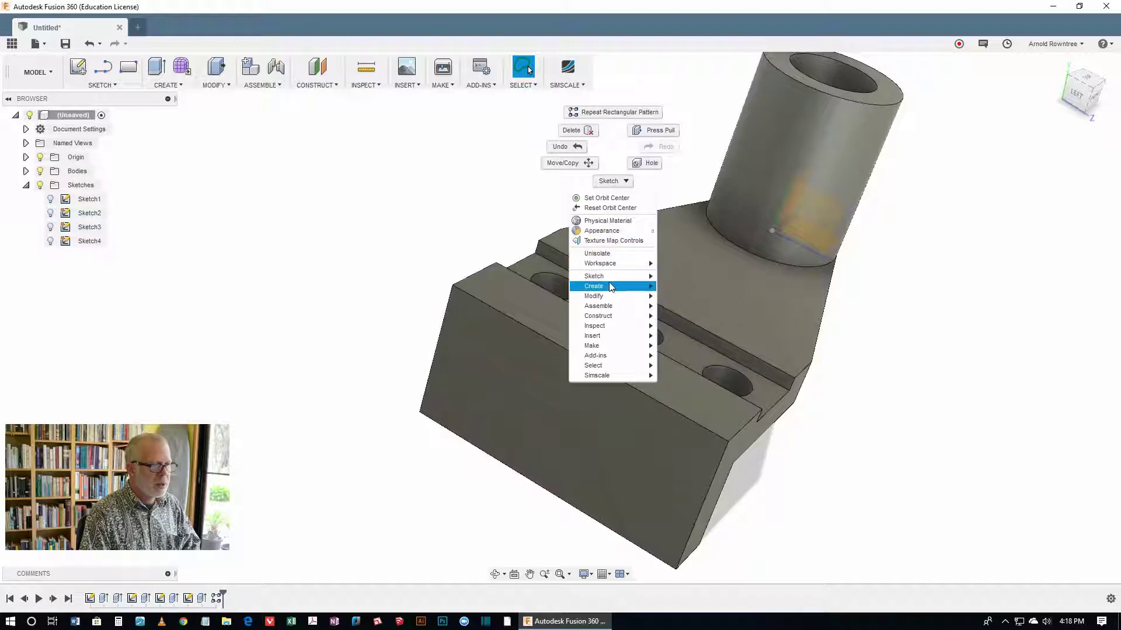
mouse_move(610, 287)
left_click(676, 275)
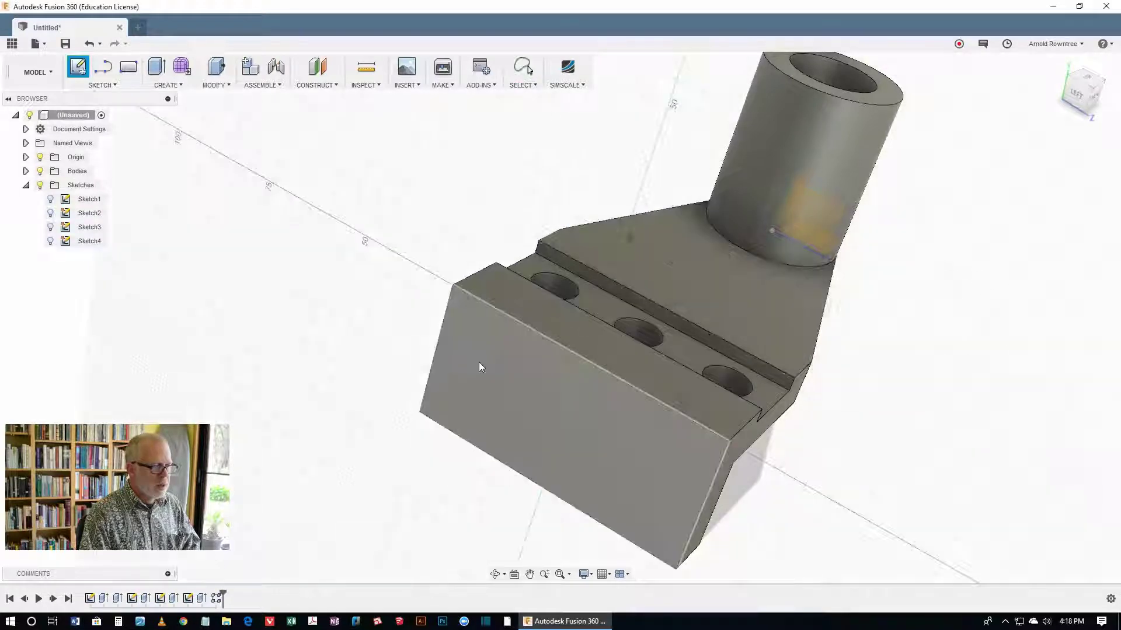
left_click(478, 366)
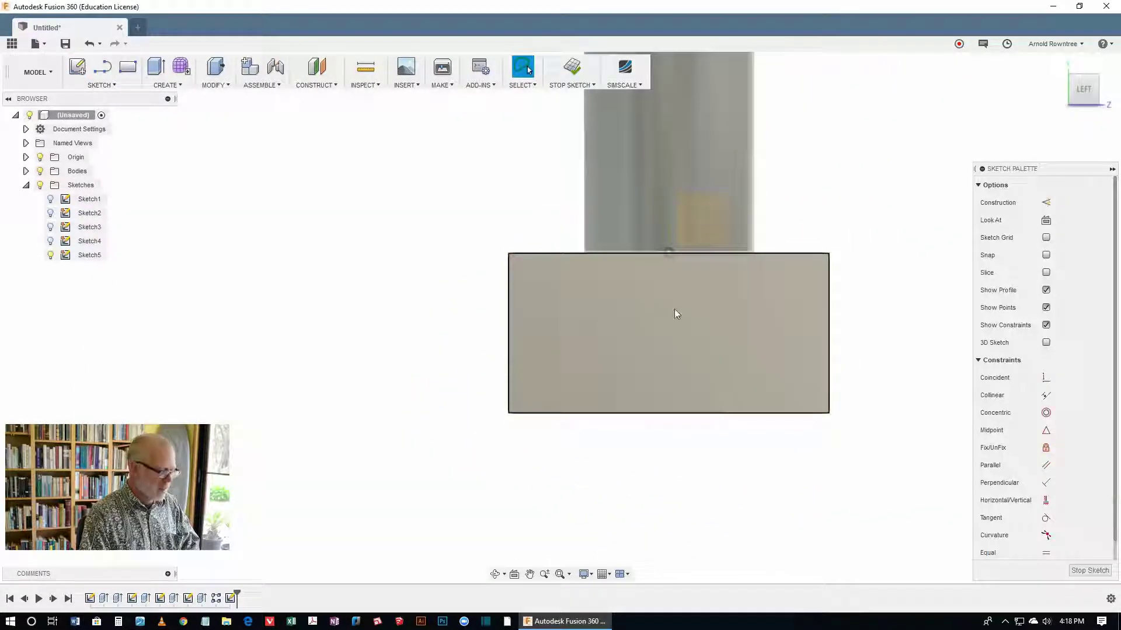
scroll(675, 313, "up", 3)
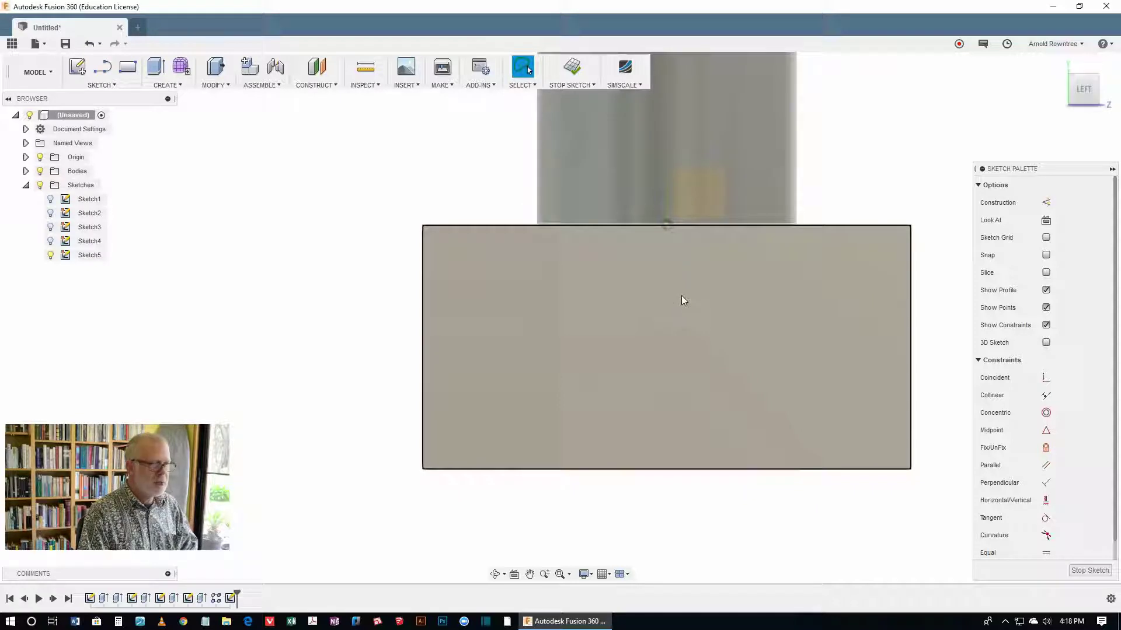
key("c")
left_click(500, 350)
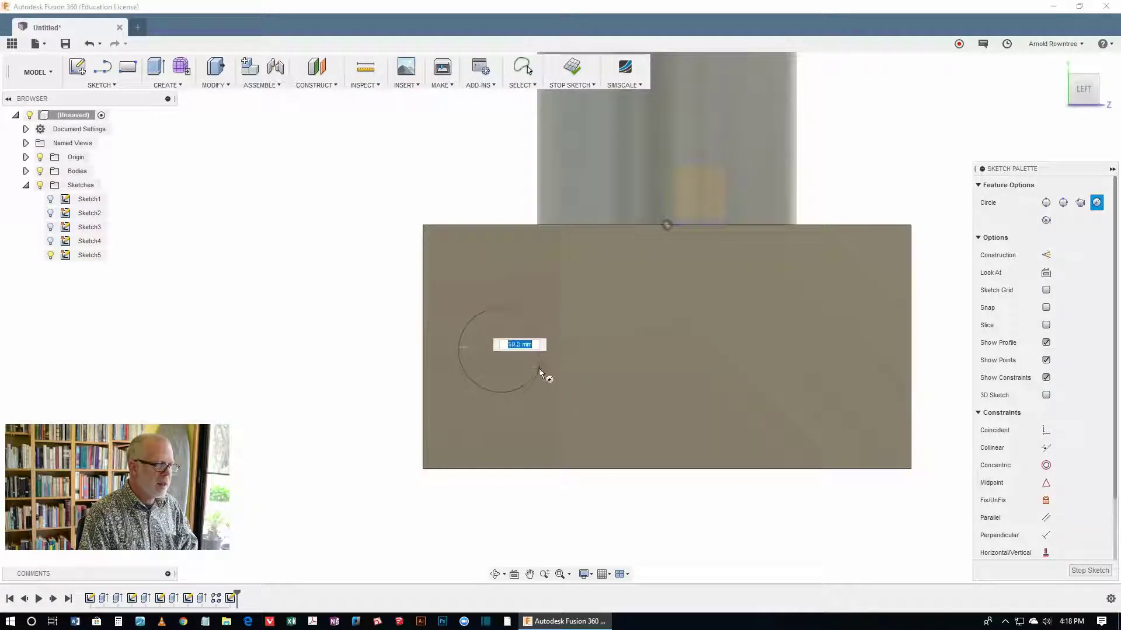
left_click(538, 367)
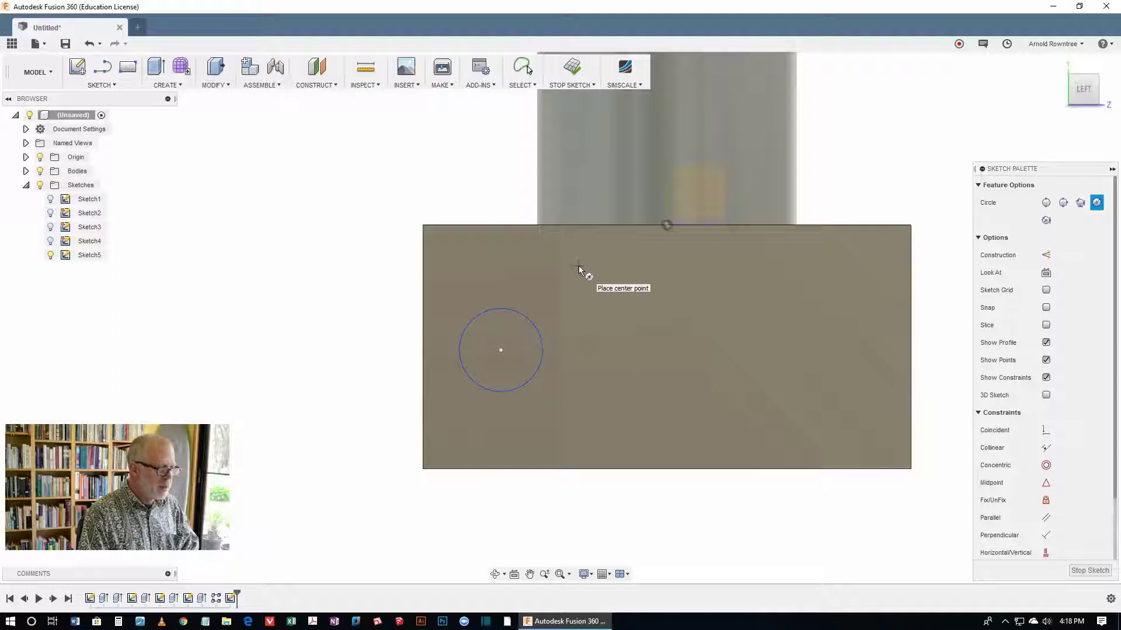
Step: Dimension the circle's centre 10 mm above the bottom edge
key("d")
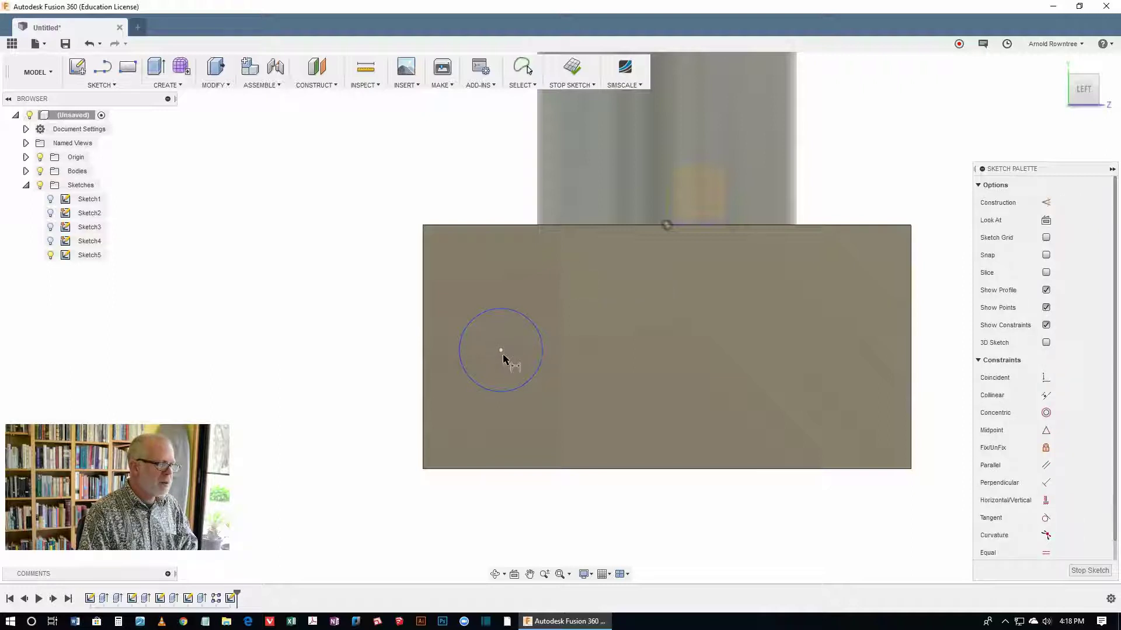
left_click(501, 350)
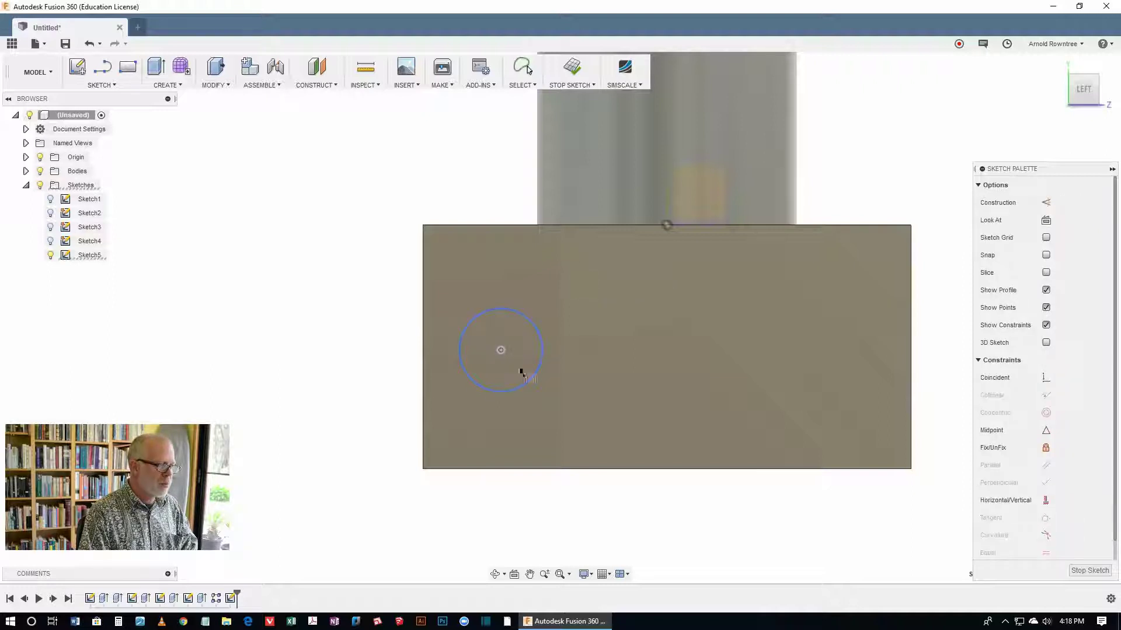
left_click(489, 468)
left_click(343, 429)
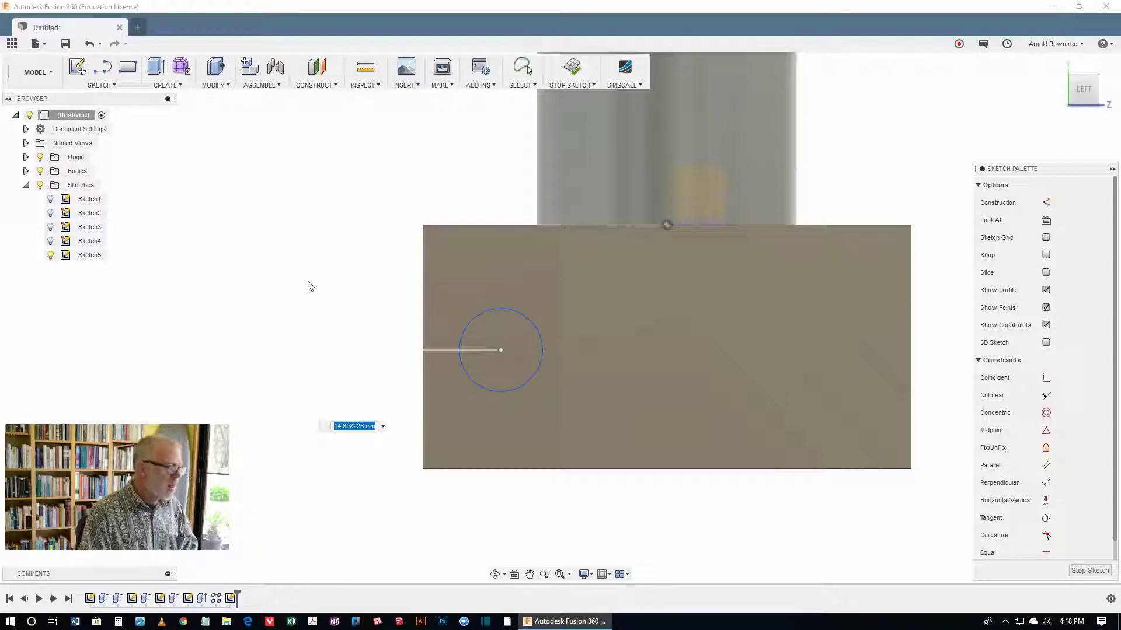
type("10")
key("Return")
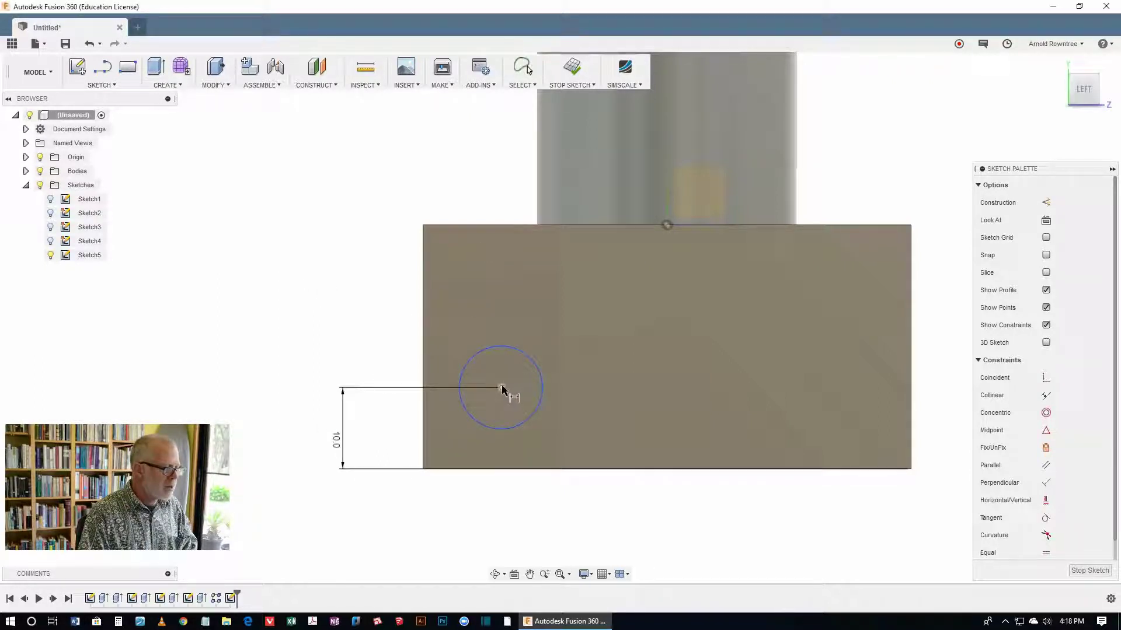
Step: Dimension the circle's centre 15 mm from the left edge and its diameter to 10 mm
left_click(500, 388)
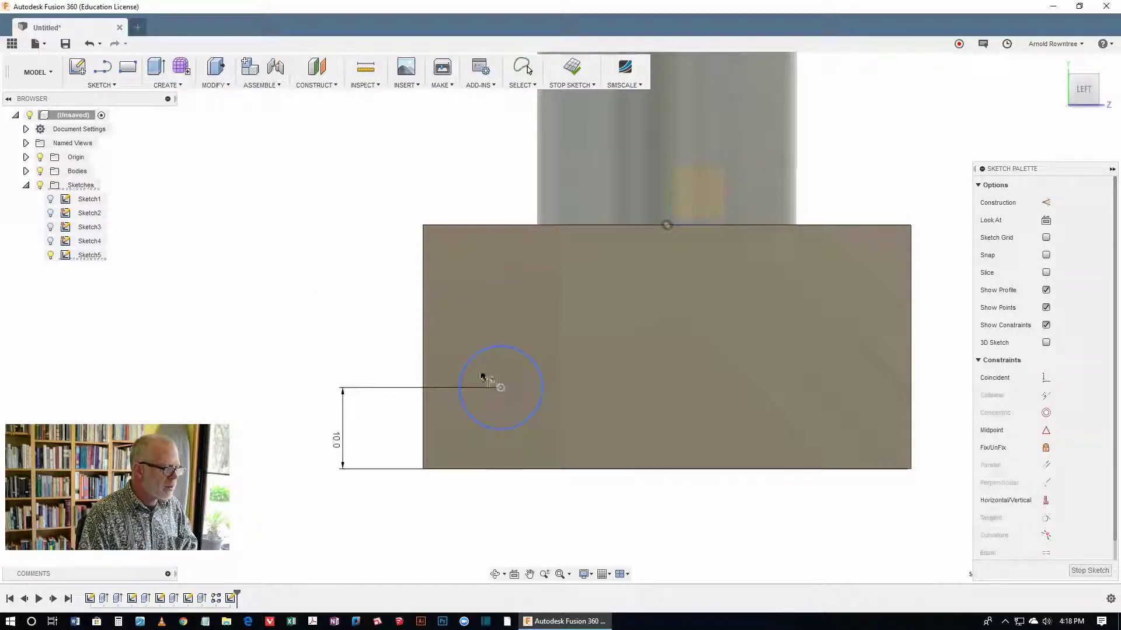
left_click(433, 424)
left_click(461, 513)
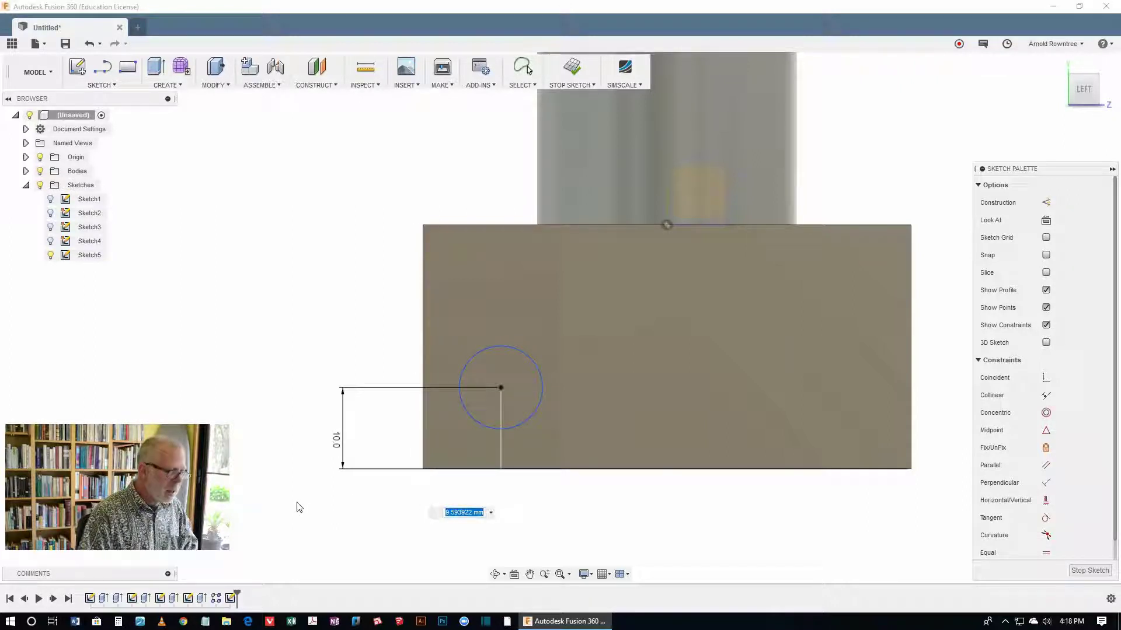
type("15")
key("Return")
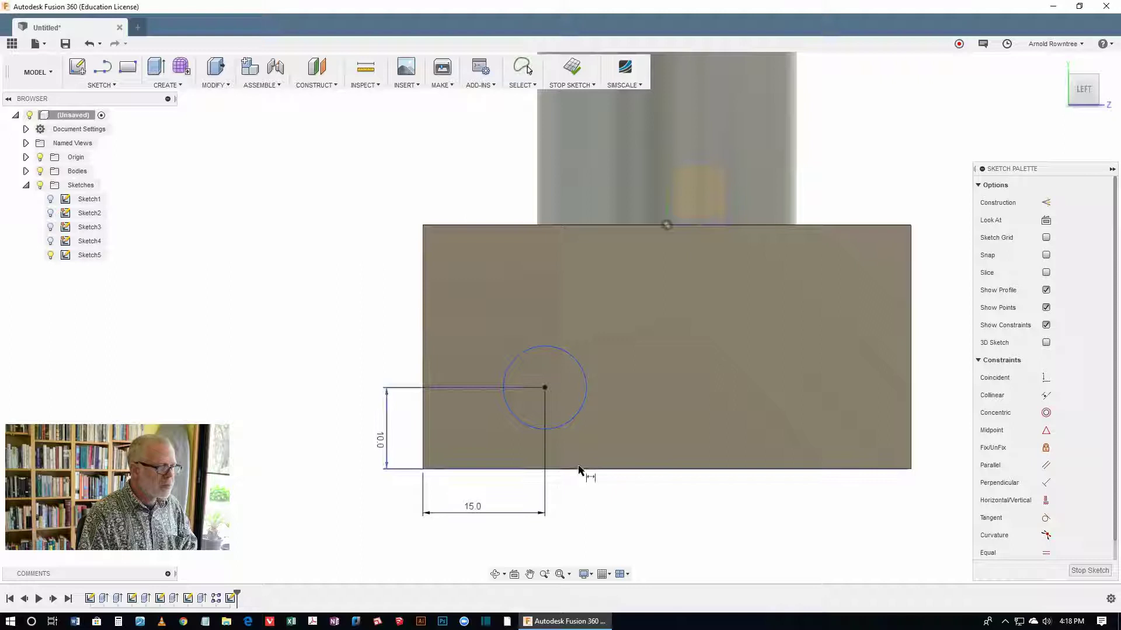
left_click(511, 369)
left_click(386, 292)
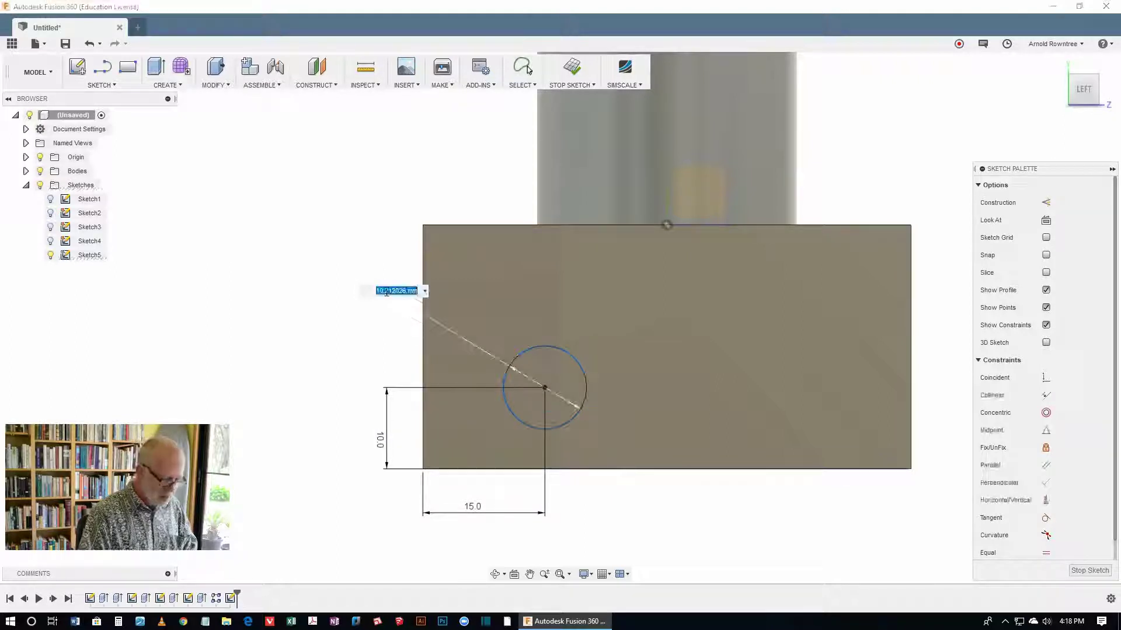
type("10")
key("Return")
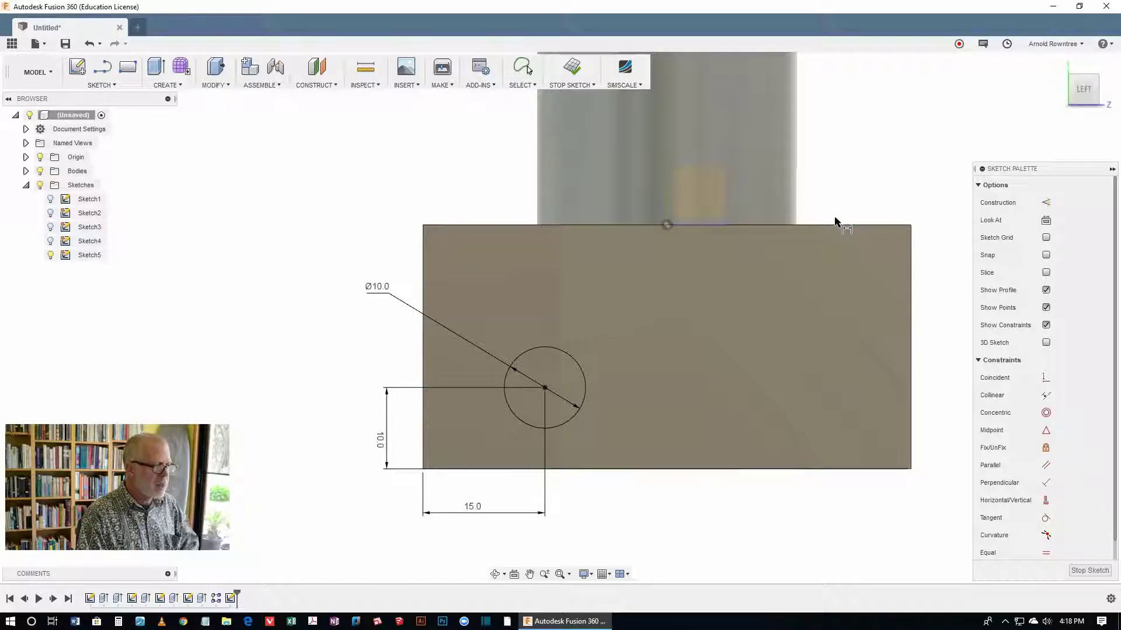
Step: Extrude the Sketch5 circle as a 10 mm cut into the lip face
key("e")
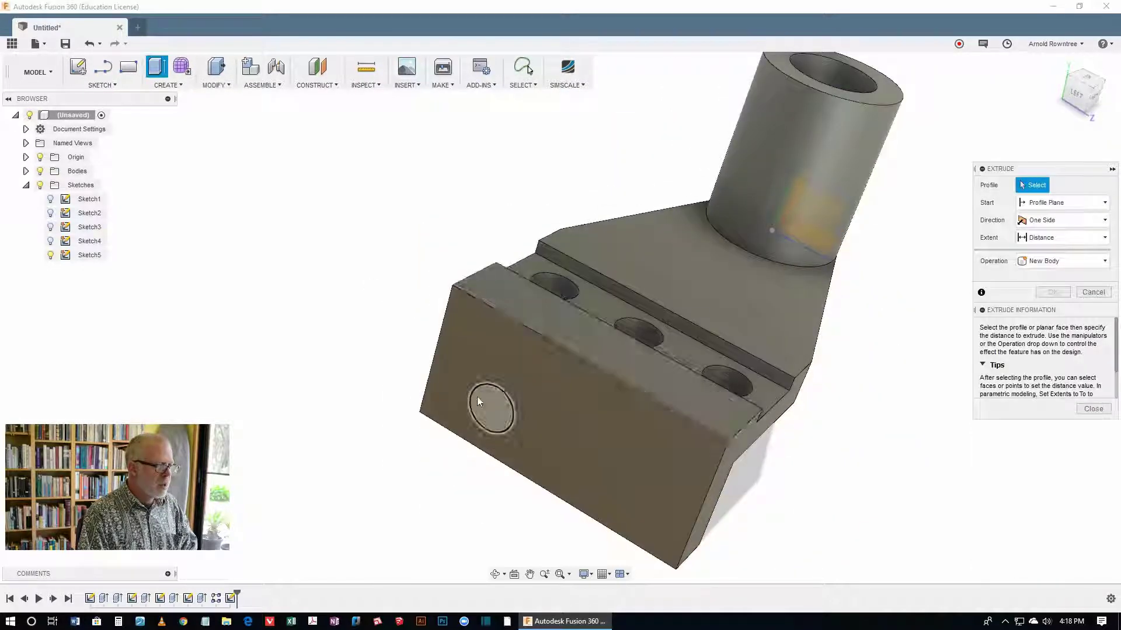
left_click(482, 398)
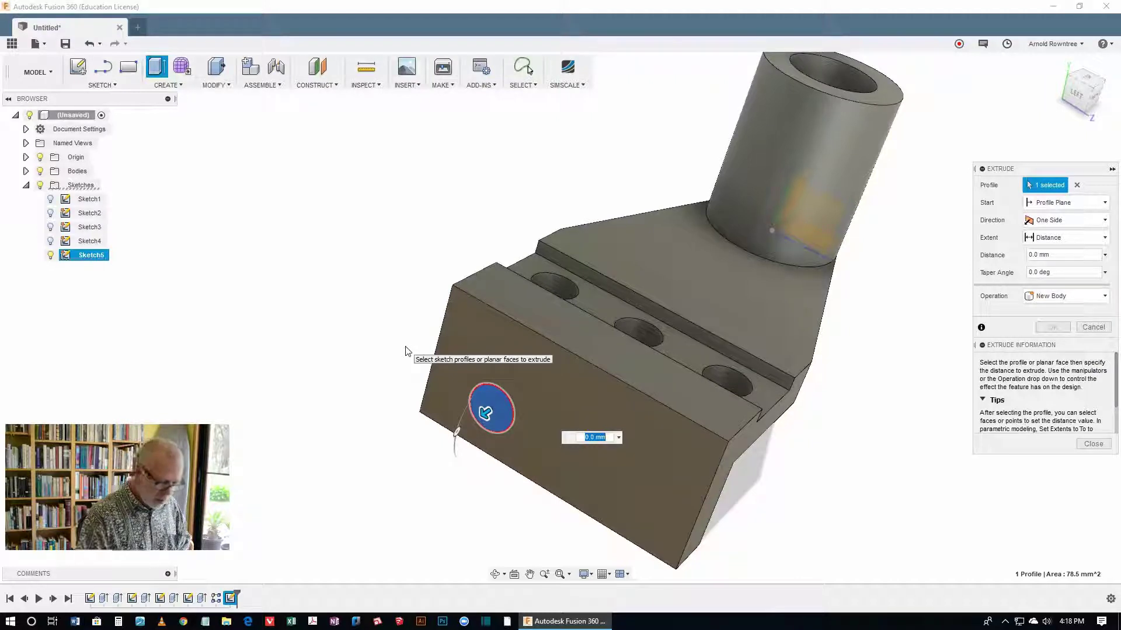
key("BackSpace")
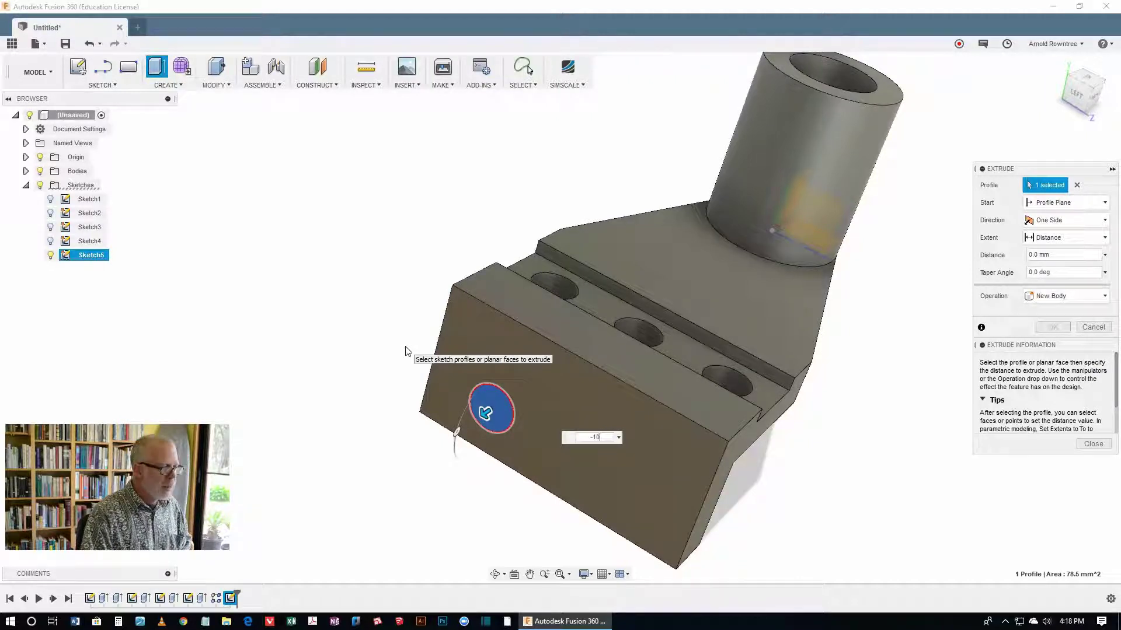
key("Return")
scroll(605, 251, "up", 3)
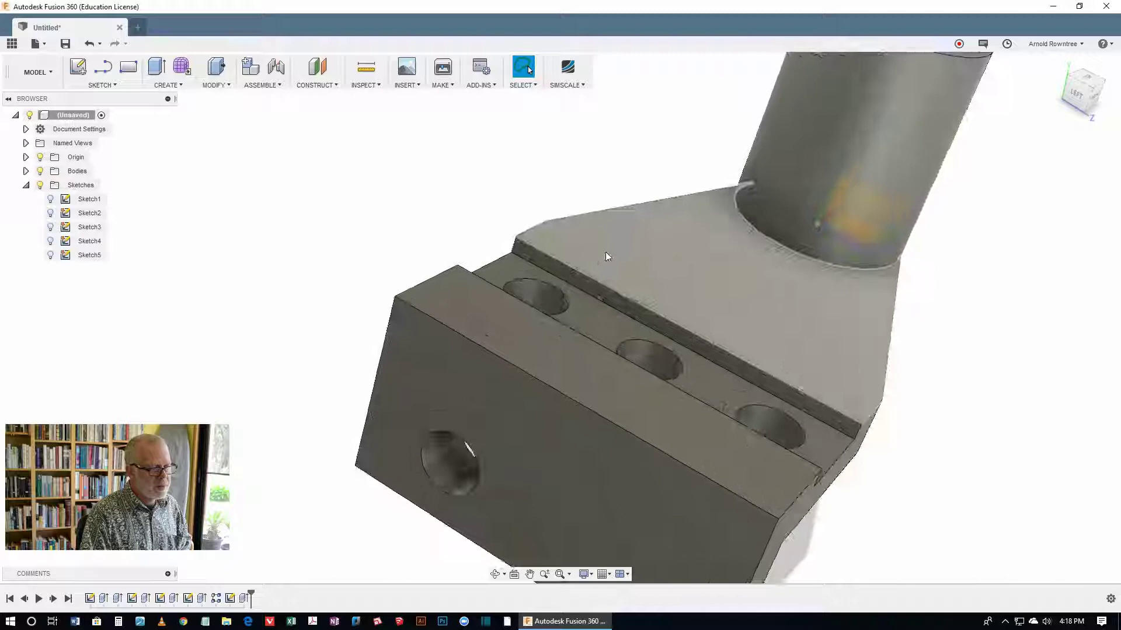
scroll(604, 251, "down", 5)
middle_click_drag(619, 288, 645, 193, "shift")
Step: Rectangular-pattern the Extrude6 side hole along the lip's bottom edge: quantity 2, distance 30 mm
right_click(642, 184)
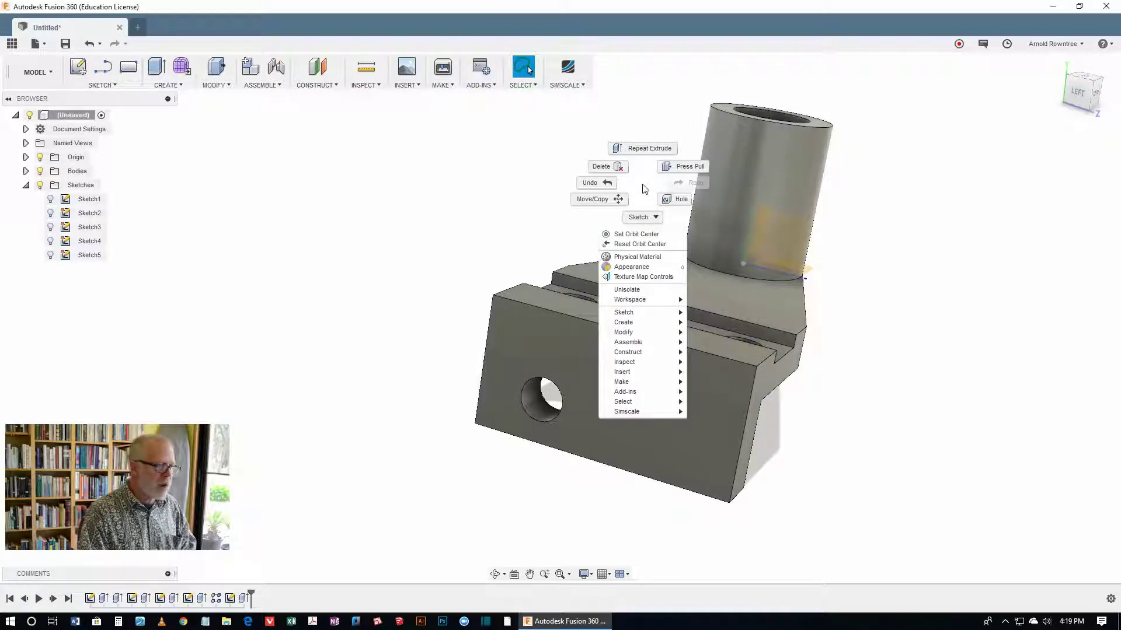
mouse_move(635, 324)
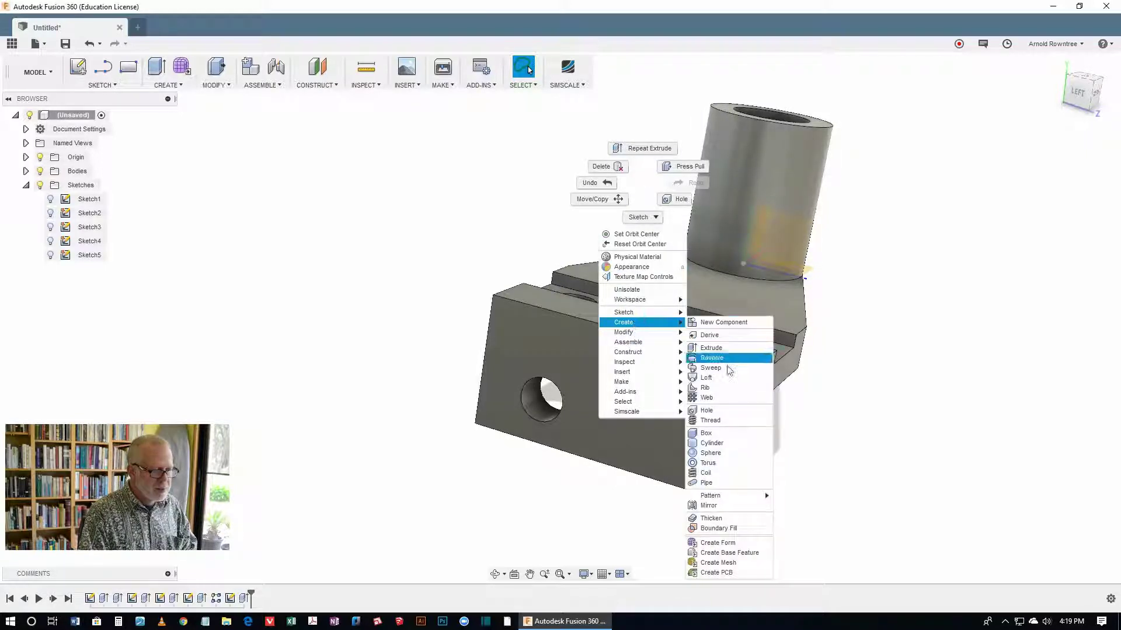
mouse_move(728, 499)
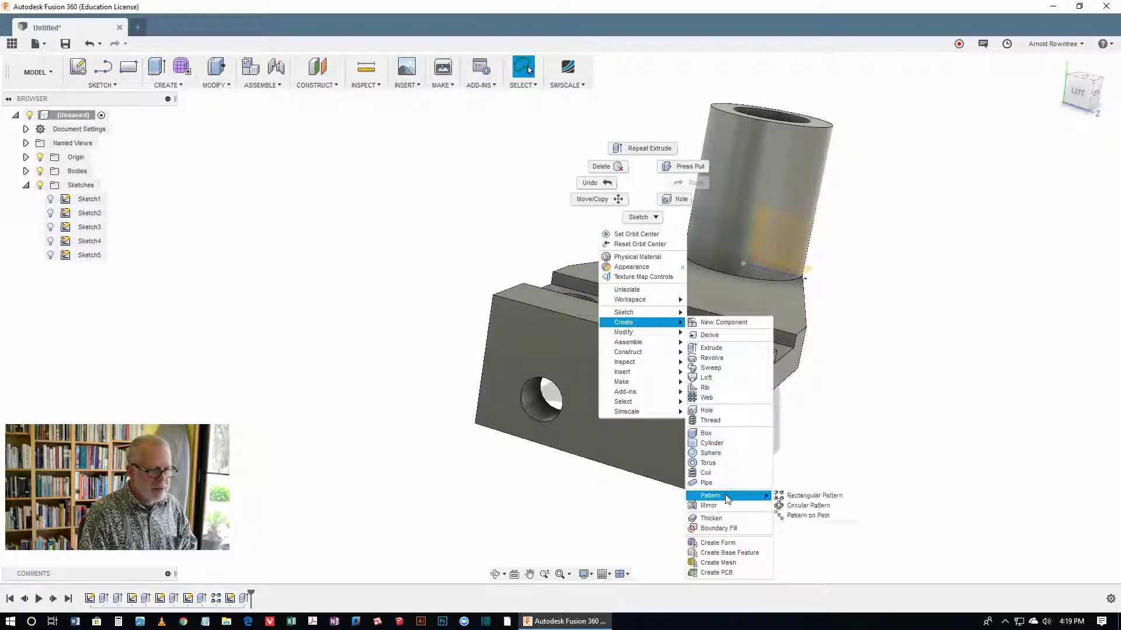
left_click(789, 496)
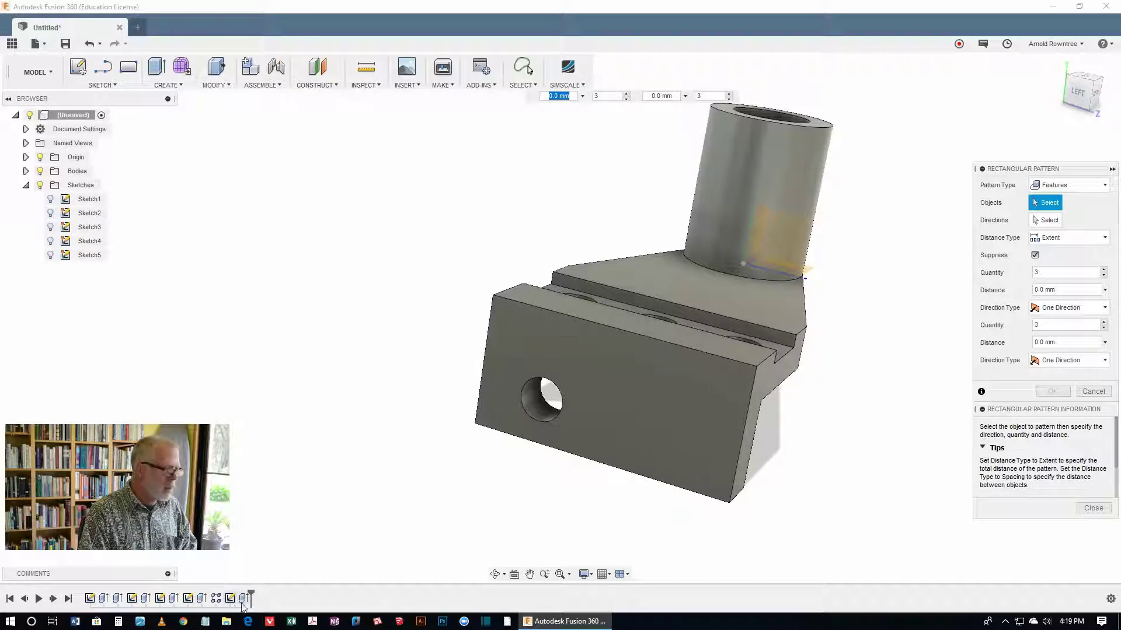
left_click(243, 600)
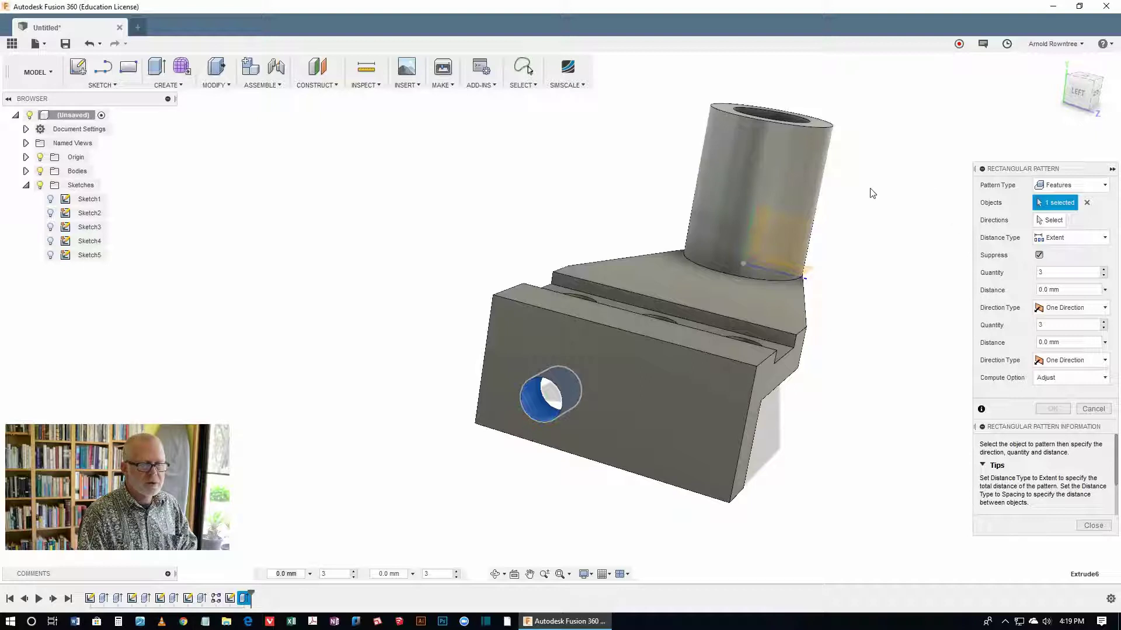
left_click(1051, 220)
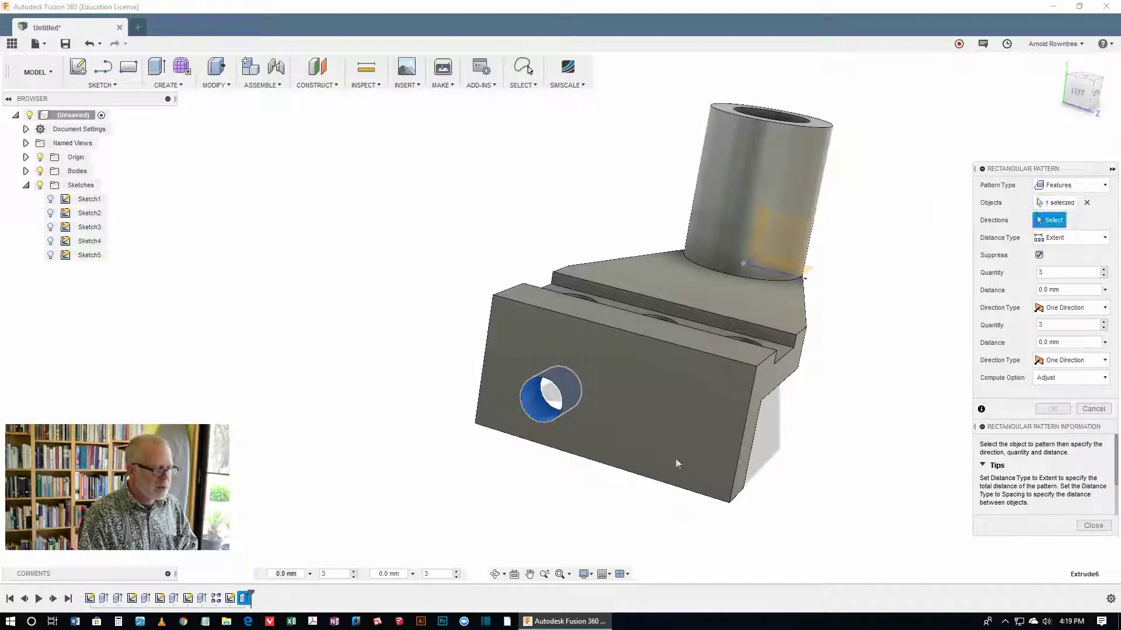
left_click(621, 469)
key("Tab")
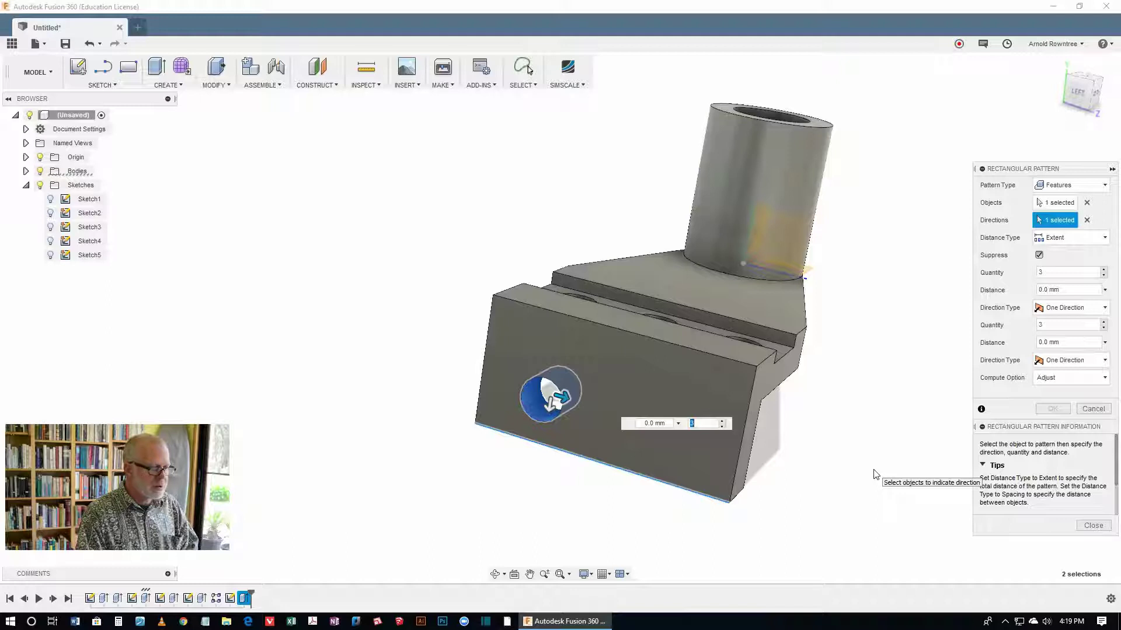
type("2")
key("Tab")
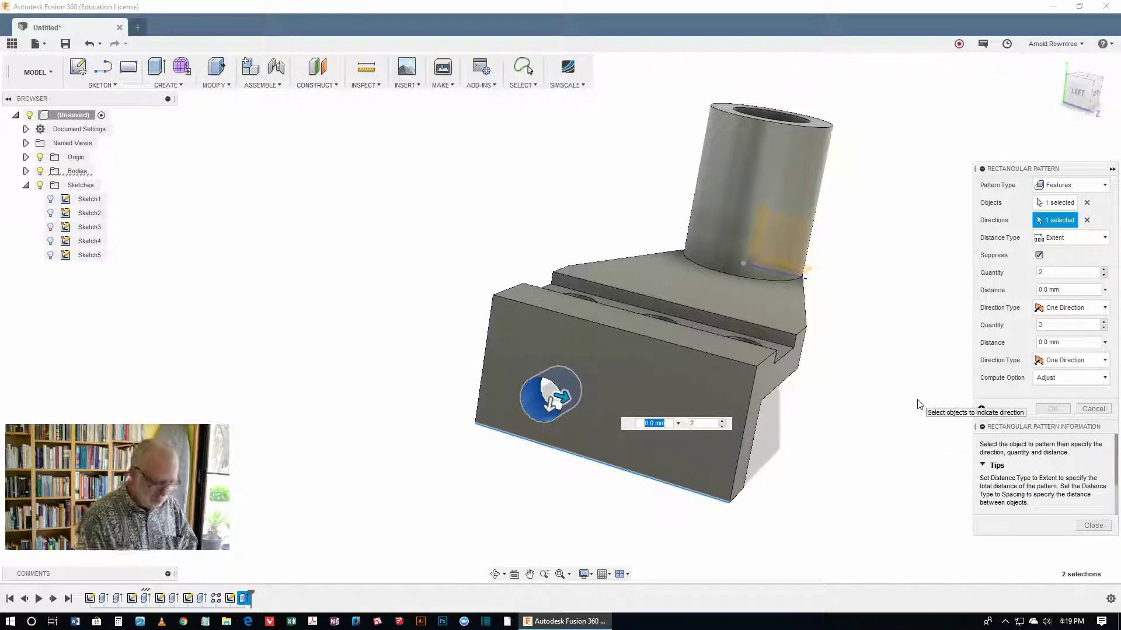
type("30")
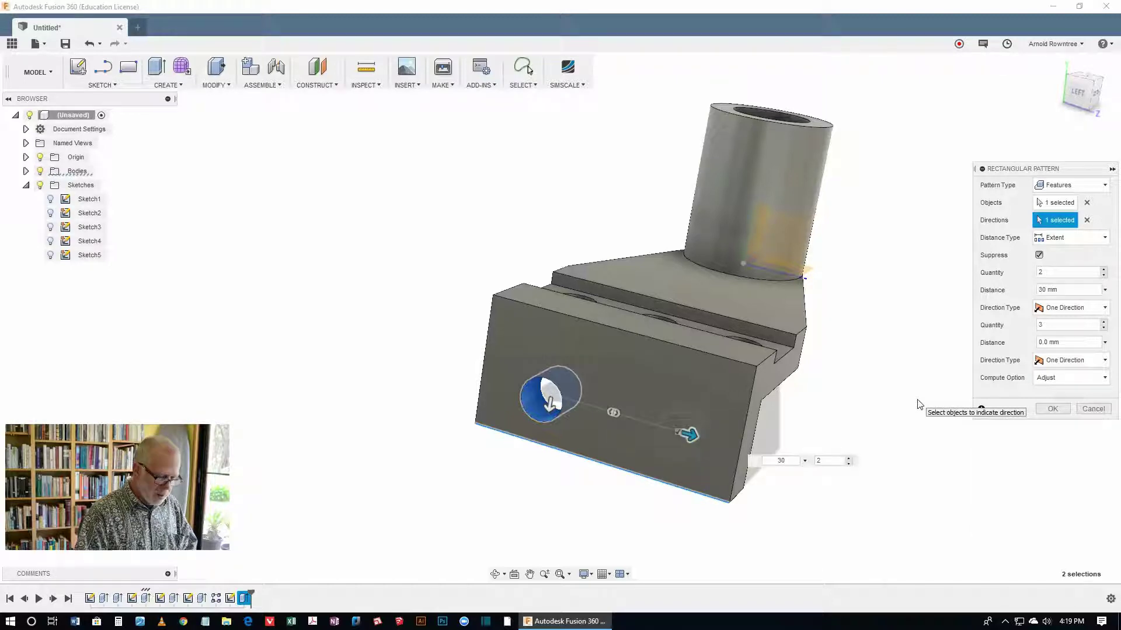
key("Return")
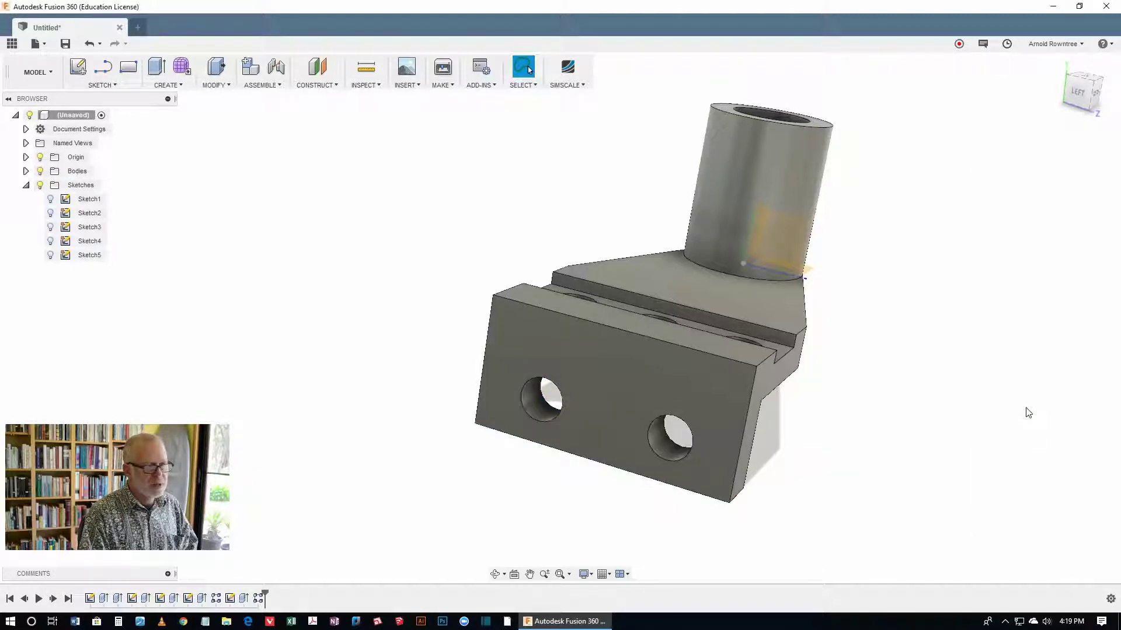
mouse_move(850, 273)
middle_mouse_down("shift")
mouse_move(855, 242)
mouse_move(763, 237)
mouse_move(753, 193)
mouse_move(370, 282)
middle_mouse_up("shift")
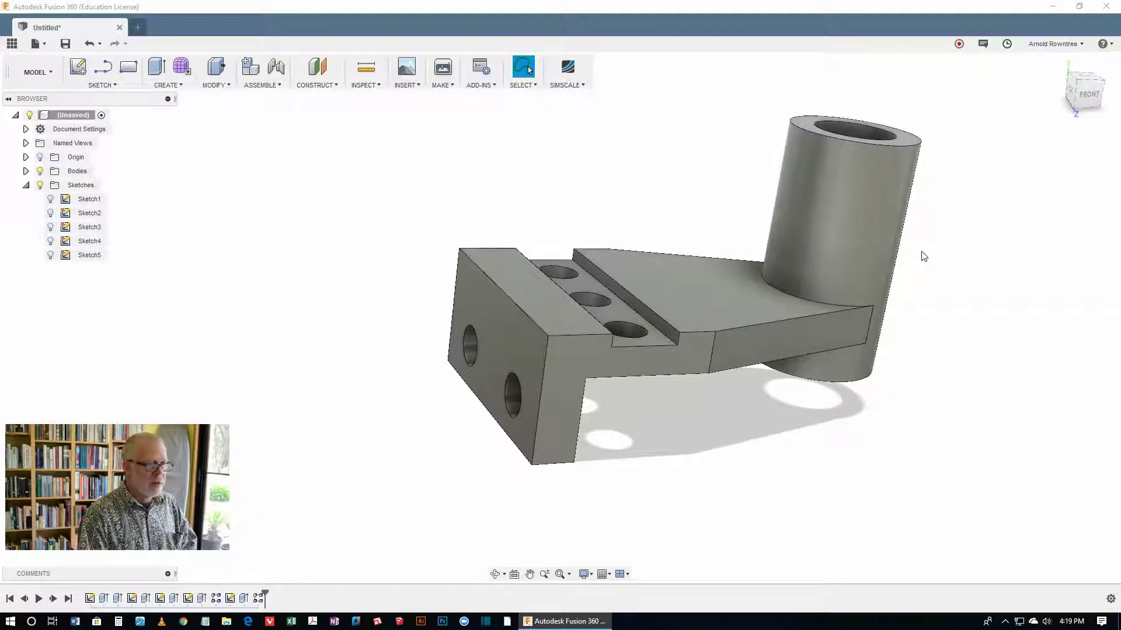
middle_click_drag(934, 252, 973, 168, "shift")
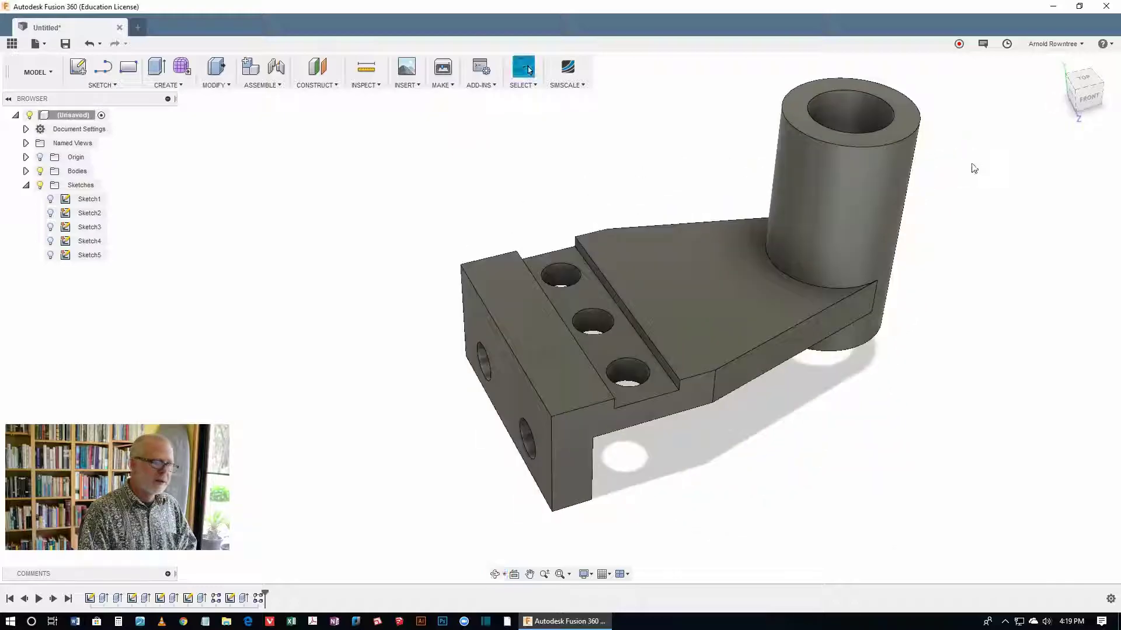